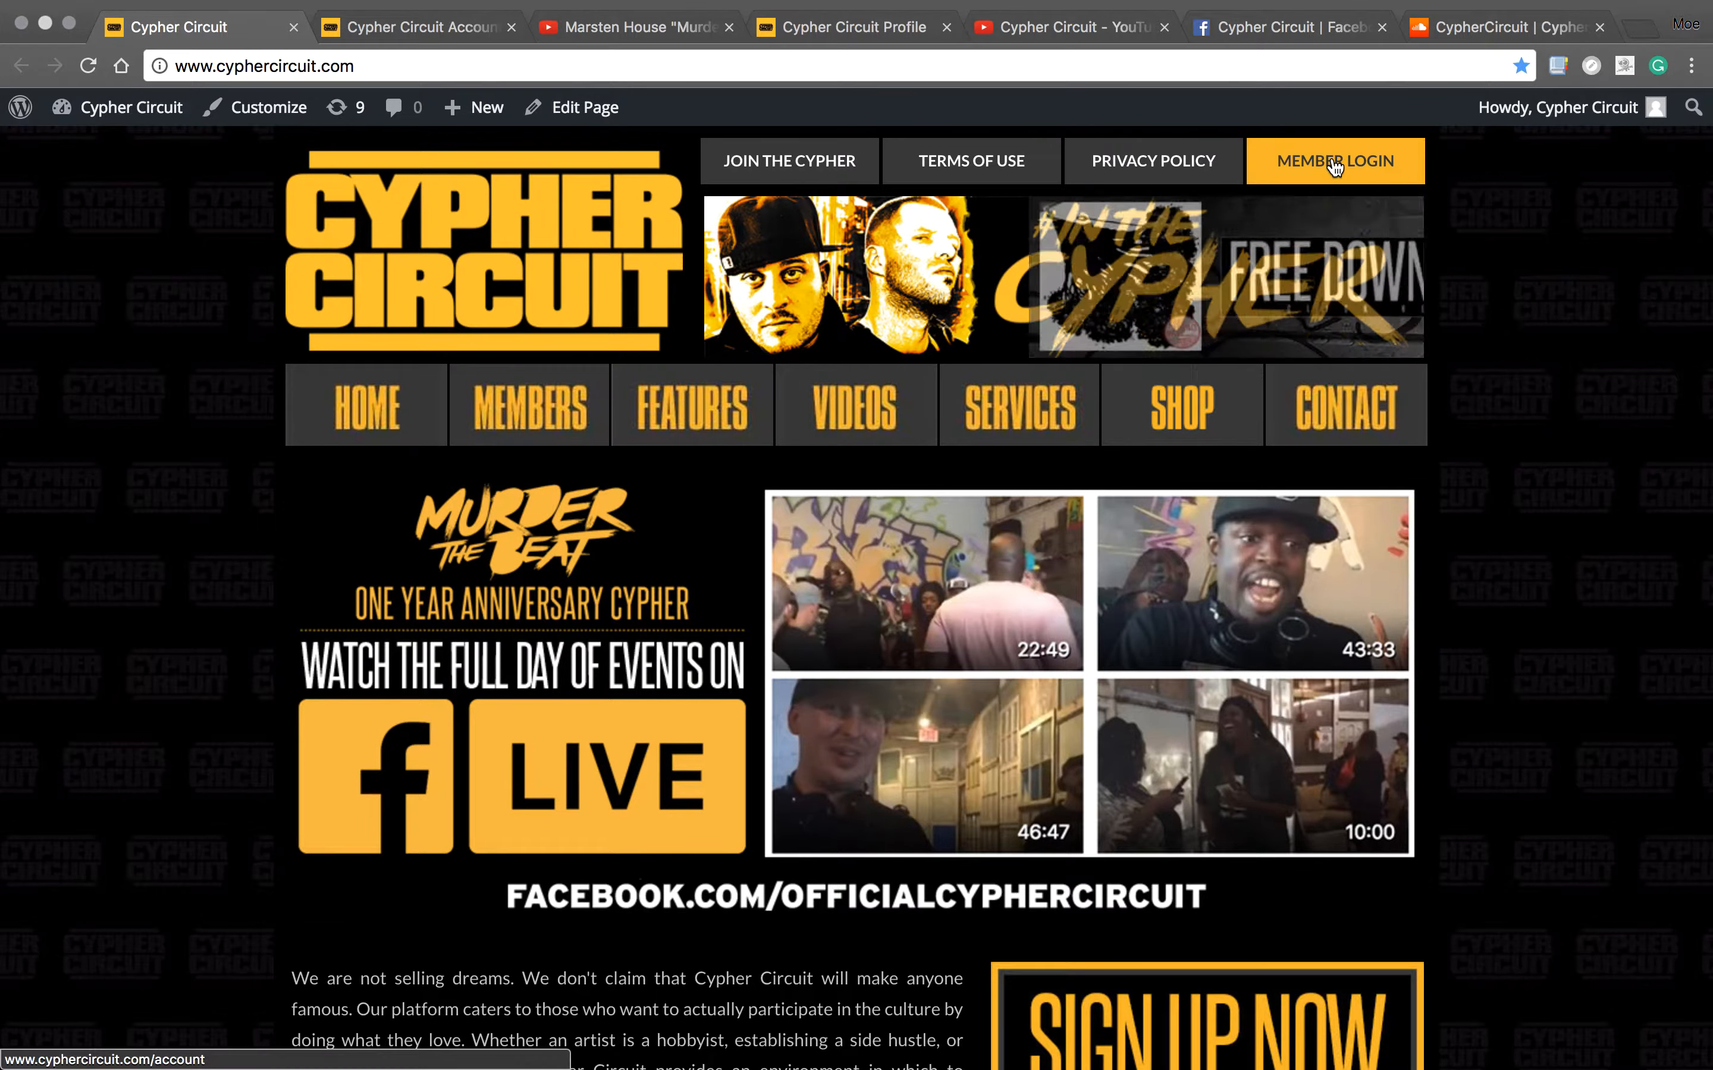
- Switch to the Cypher Circuit account page and look through the whole profile form
{"action": "left_click", "coordinate": [439, 33]}
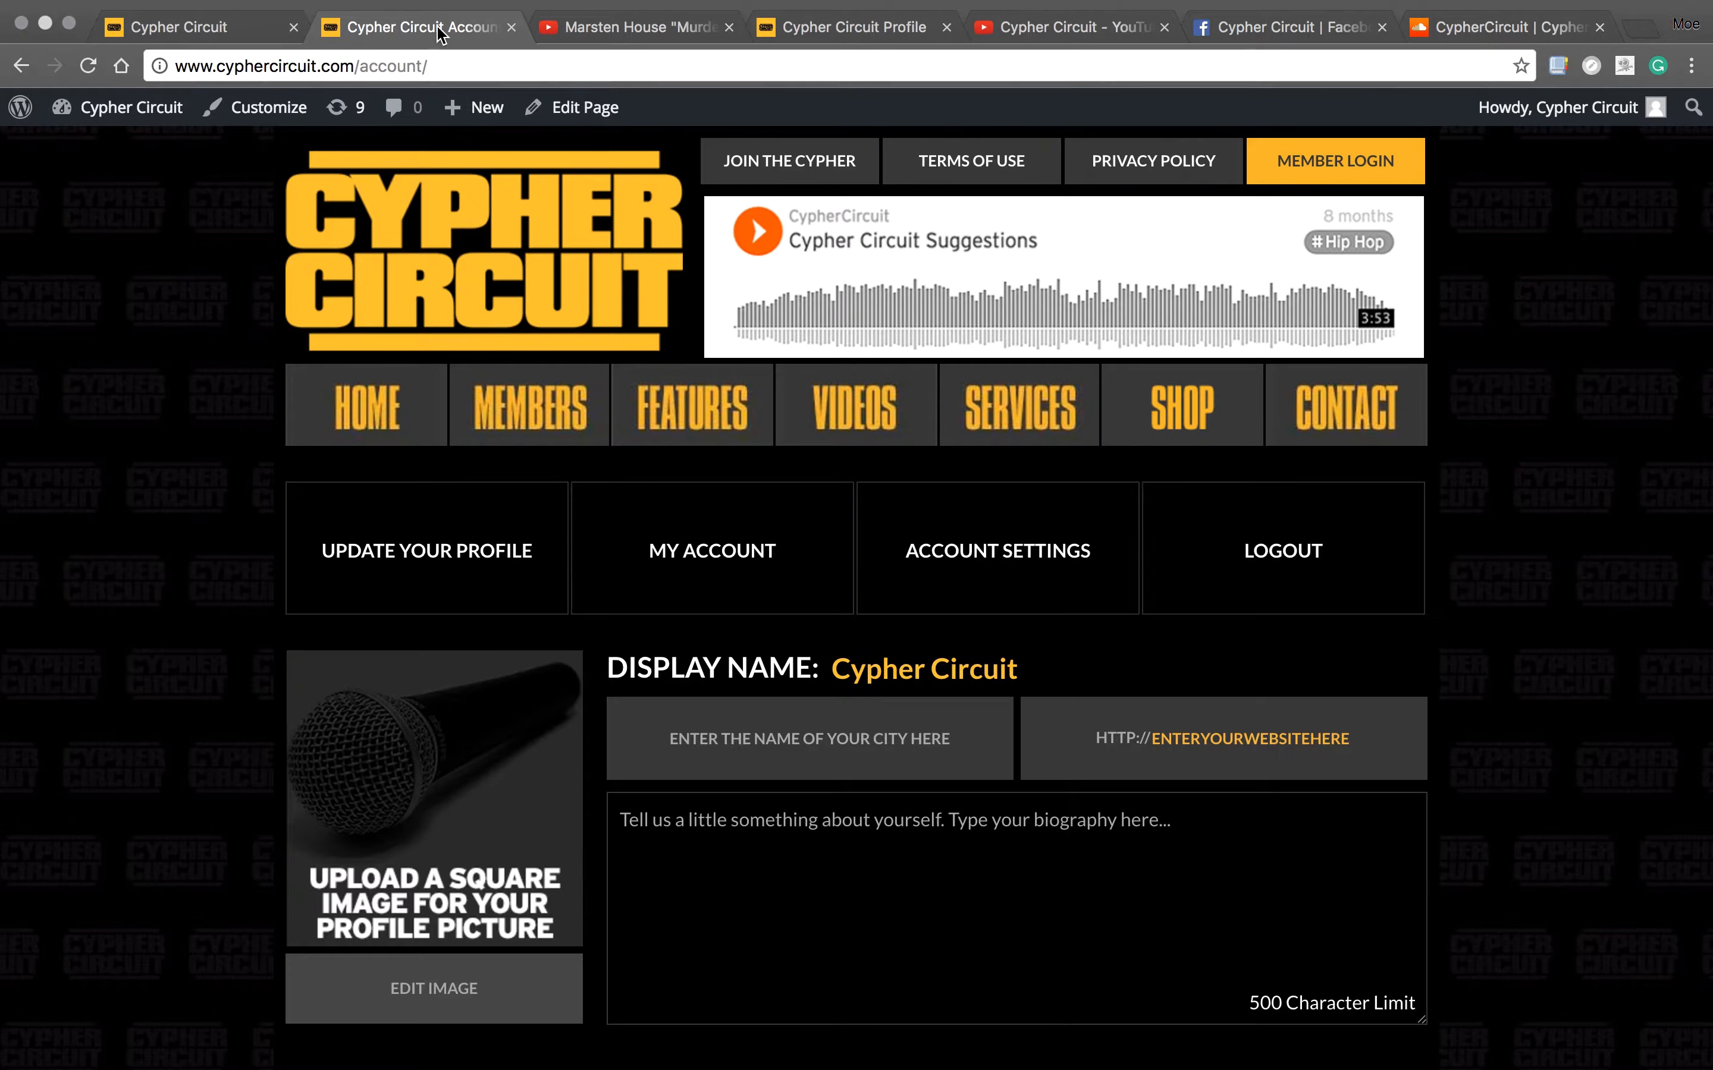
{"action": "scroll", "coordinate": [105, 344], "scroll_direction": "down", "scroll_amount": 8}
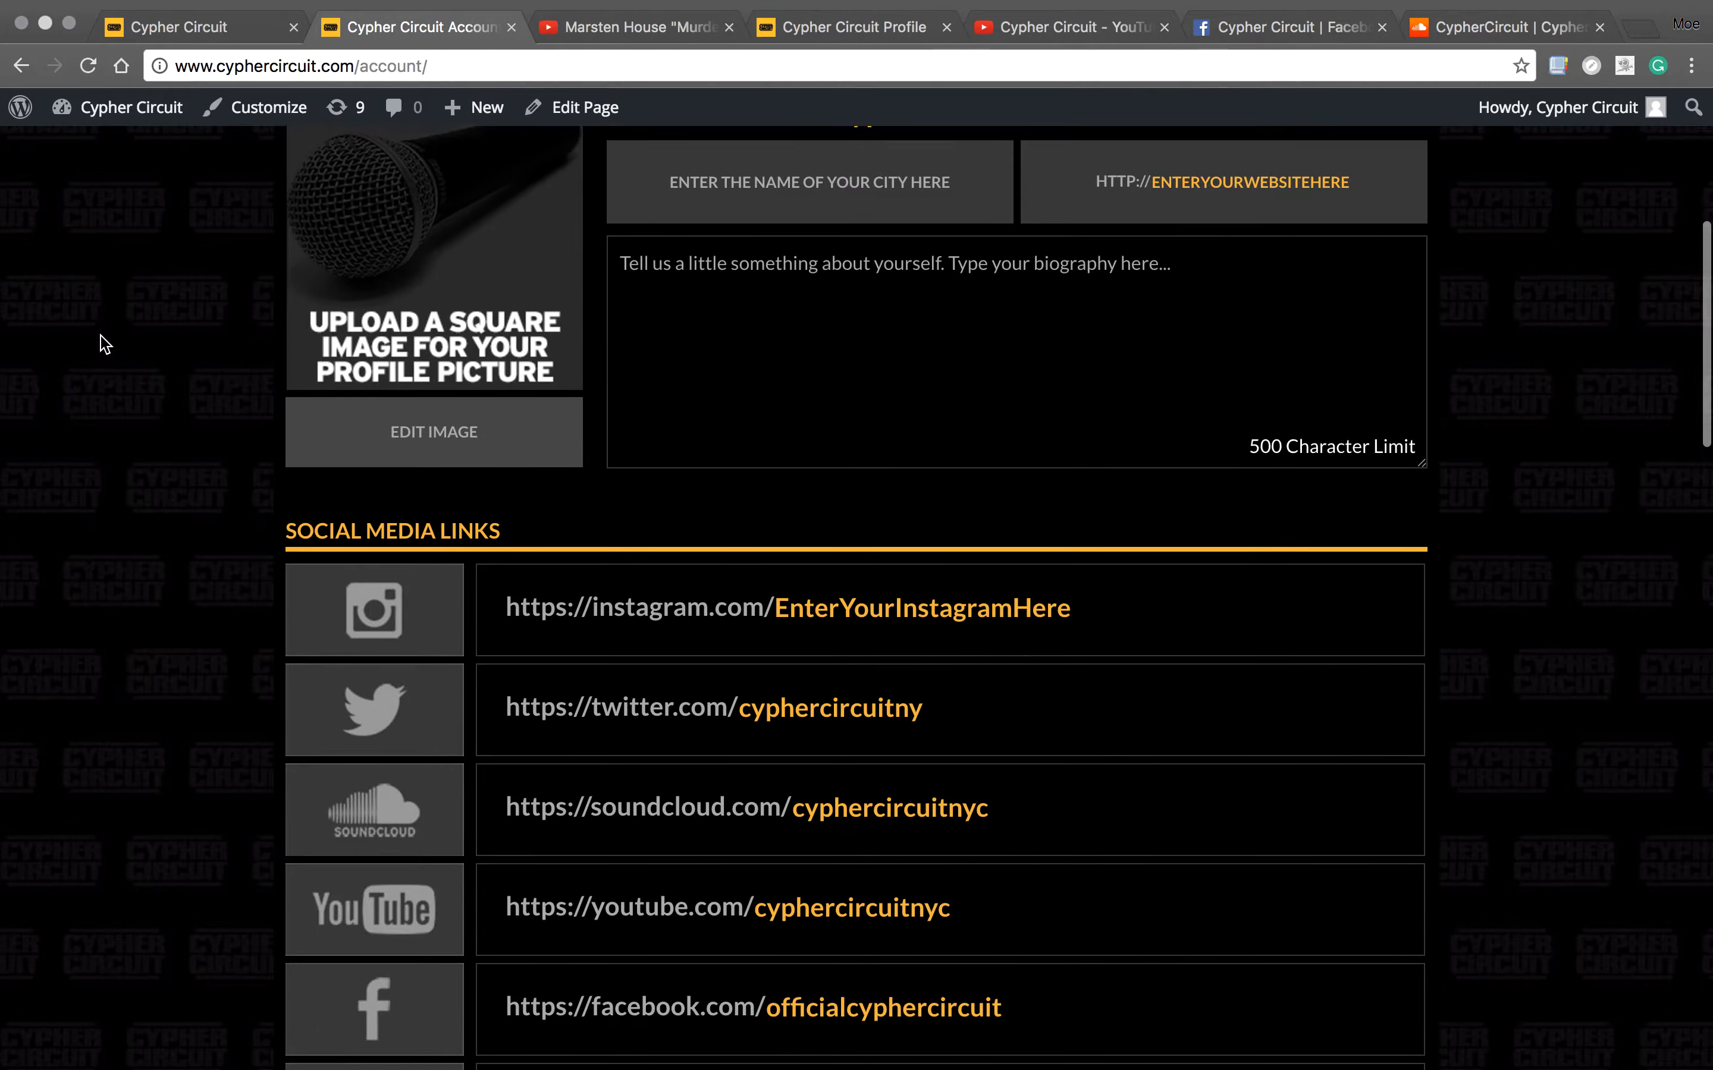
{"action": "scroll", "coordinate": [104, 345], "scroll_direction": "down", "scroll_amount": 15}
{"action": "scroll", "coordinate": [105, 345], "scroll_direction": "up", "scroll_amount": 20}
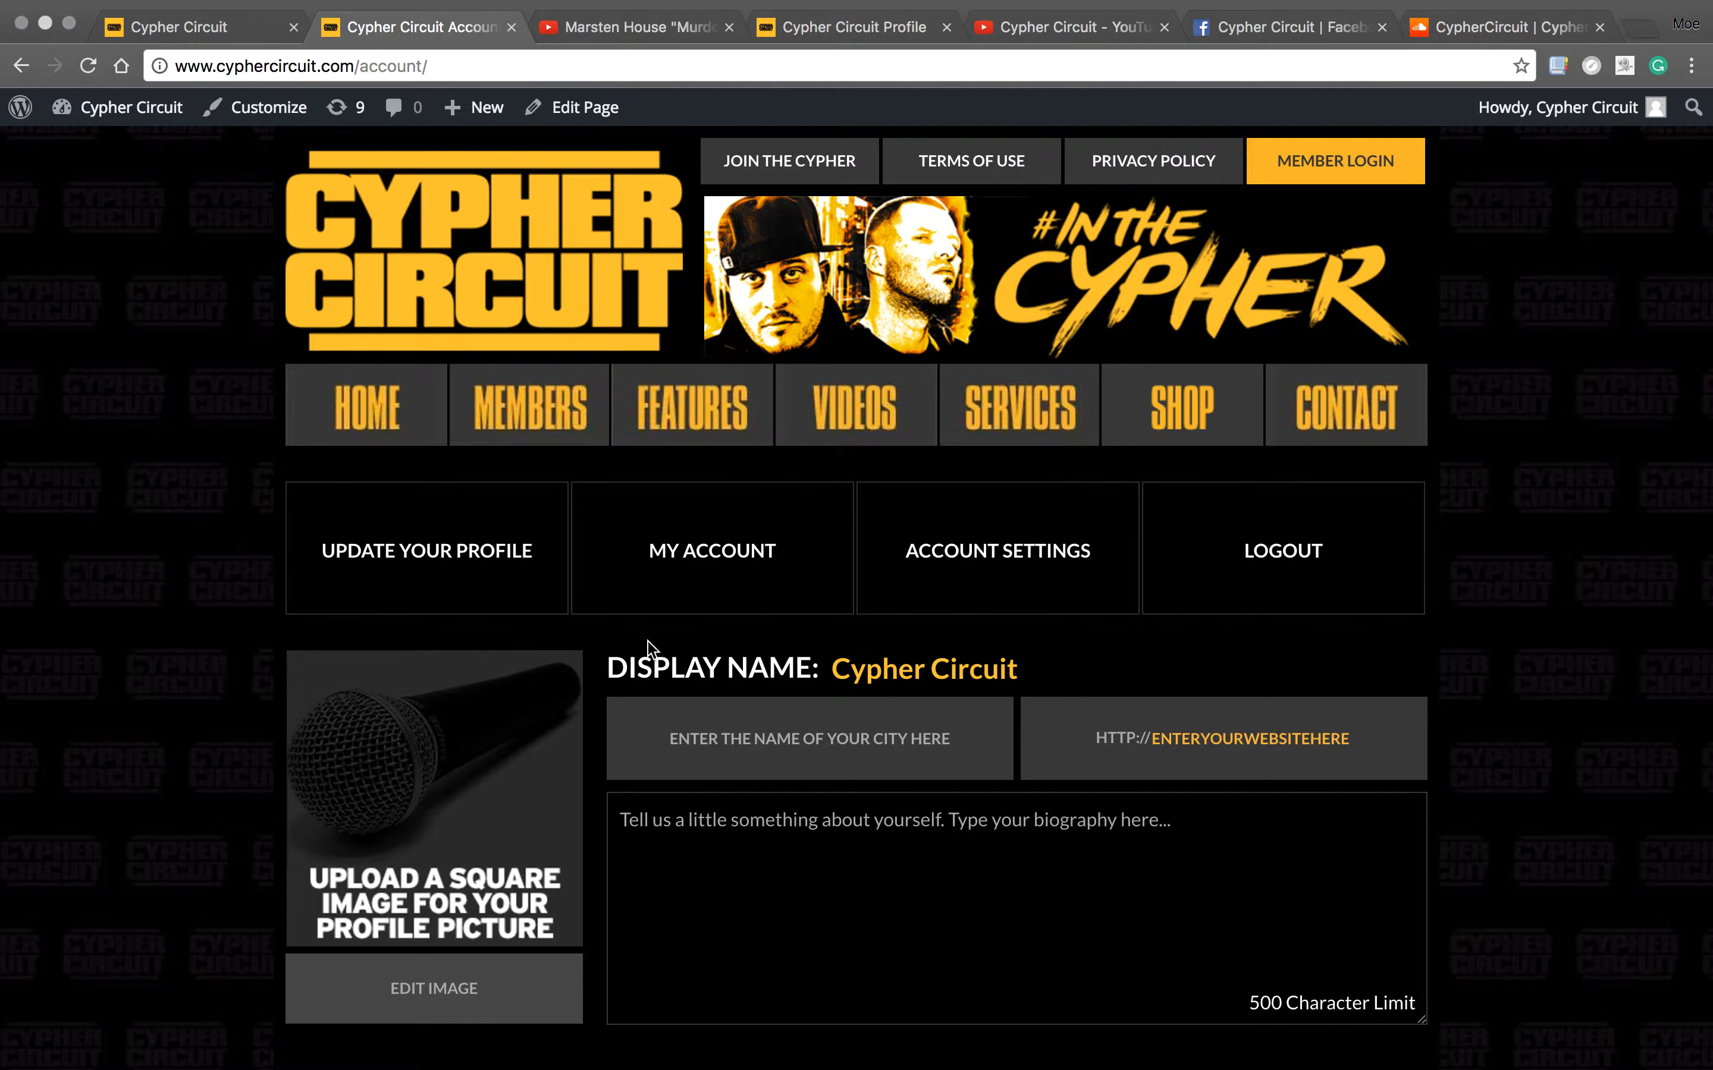
- Enter NEW YORK as the city in the profile, beneath the display name
{"action": "scroll", "coordinate": [647, 647], "scroll_direction": "down", "scroll_amount": 2}
{"action": "scroll", "coordinate": [648, 648], "scroll_direction": "down", "scroll_amount": 3}
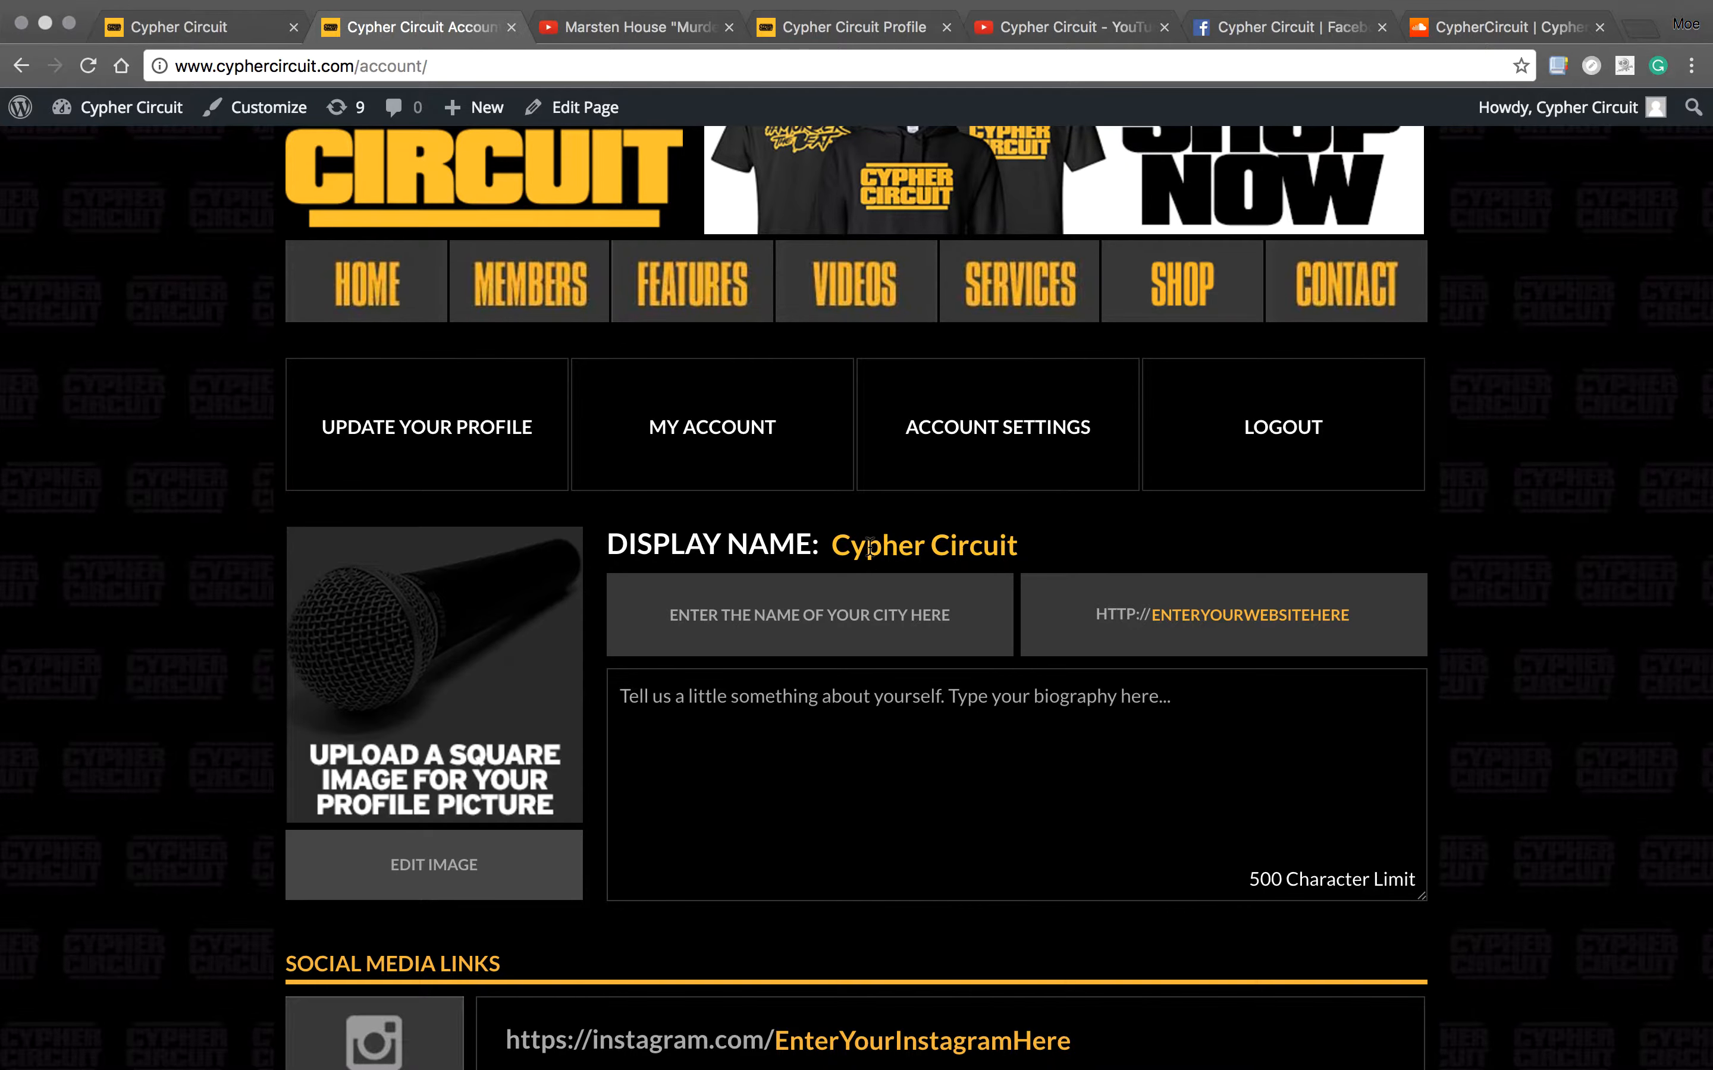
{"action": "left_click", "coordinate": [775, 621]}
{"action": "type", "text": "NEW "}
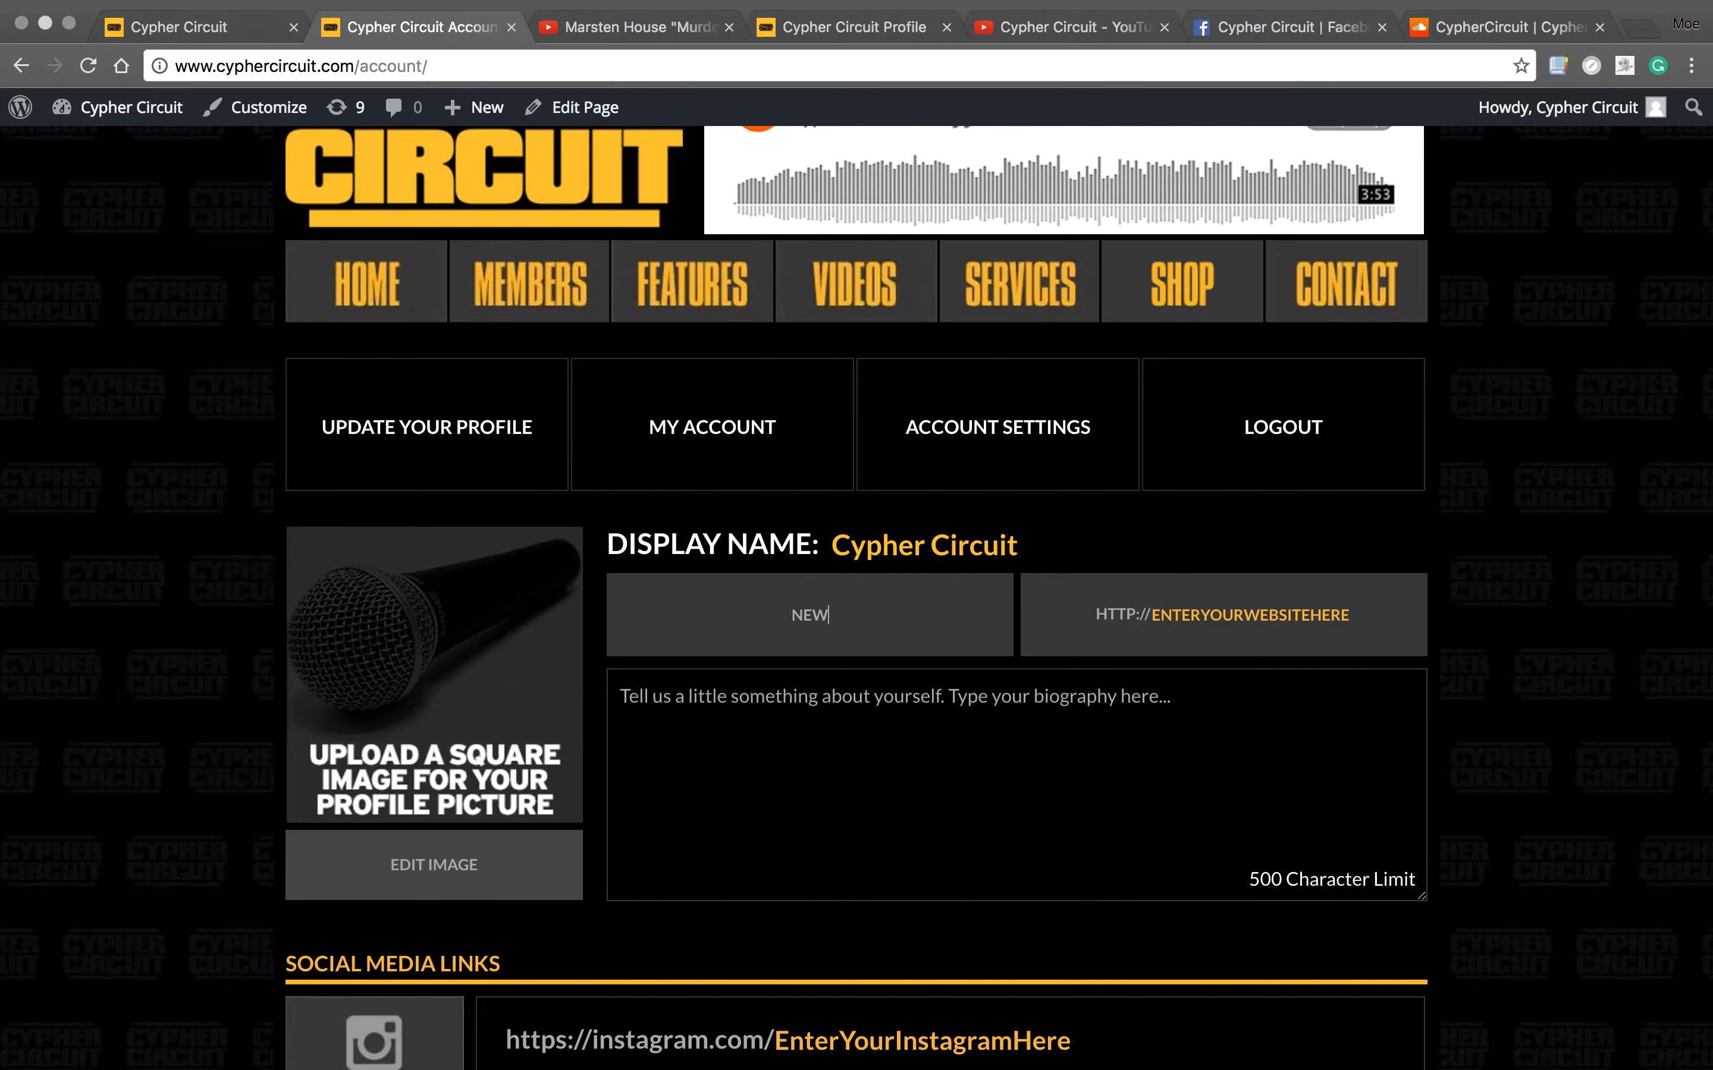
{"action": "type", "text": "YORK"}
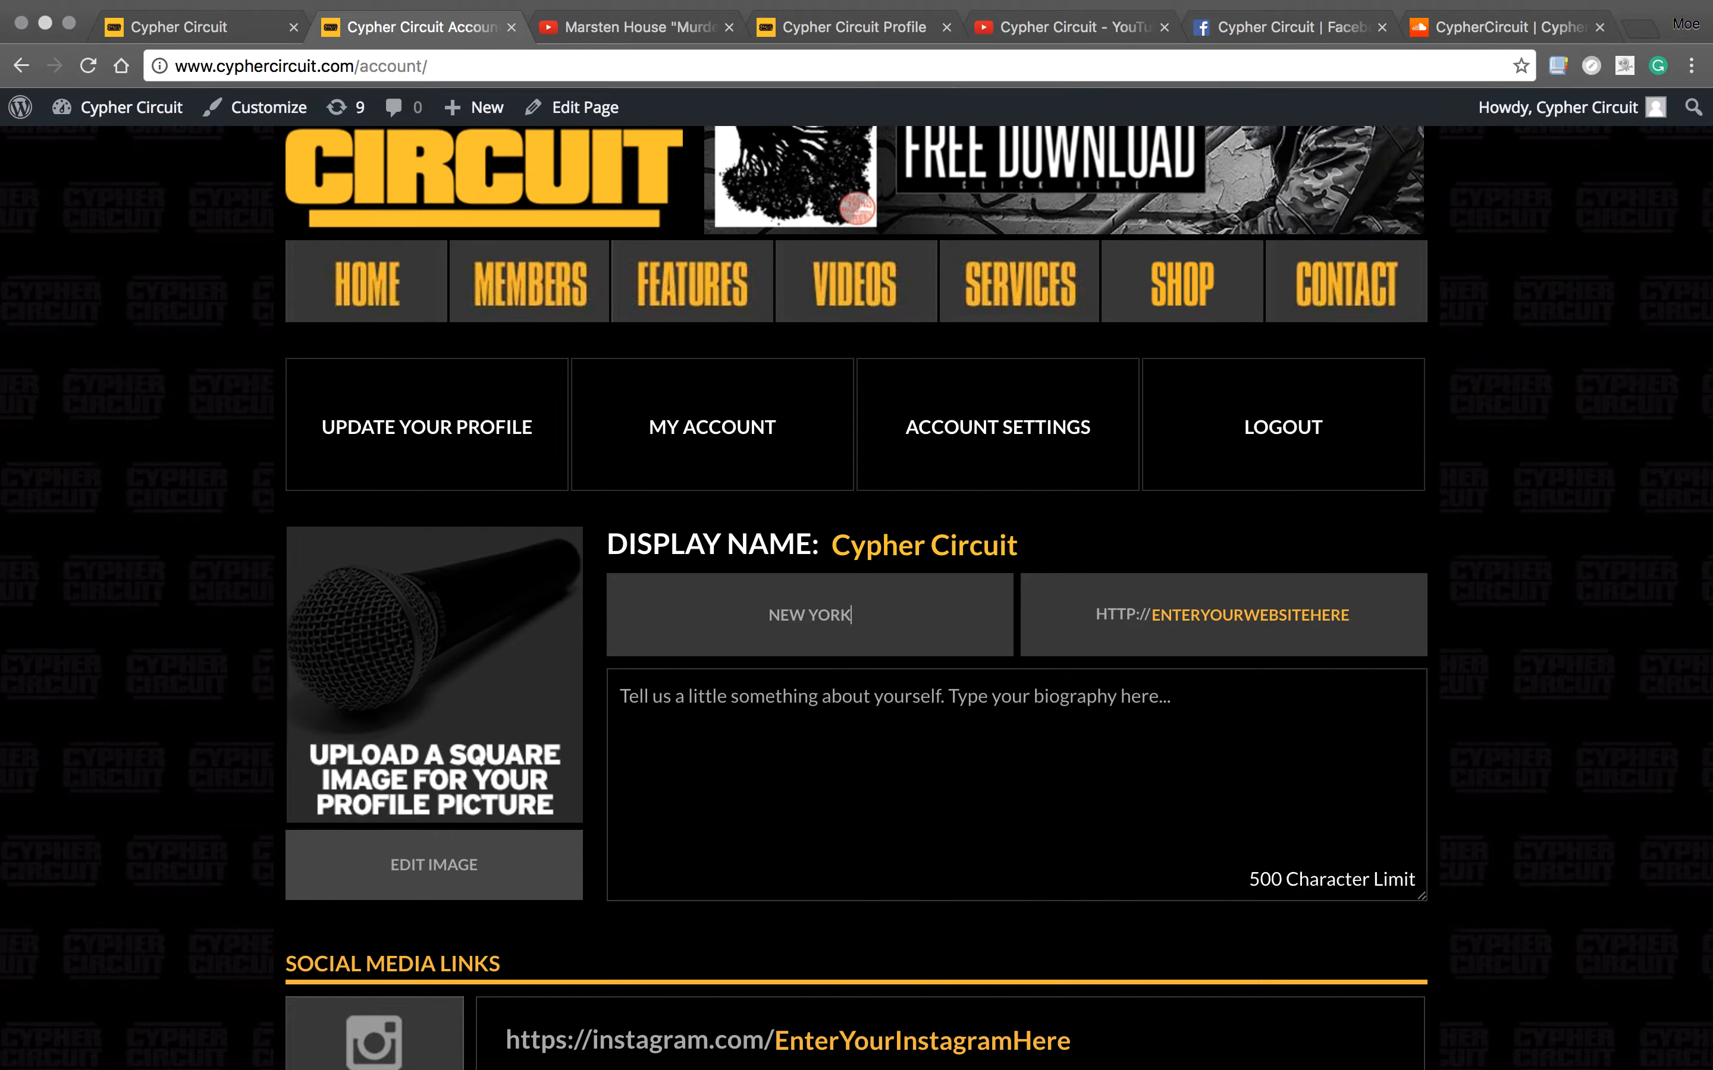
- Set the profile website to CYPHERCIRCUIT.COM and fill the biography with the Cypher Circuit description starting "We are not selling dreams."
{"action": "left_click", "coordinate": [1210, 614]}
{"action": "type", "text": "CYPHER"}
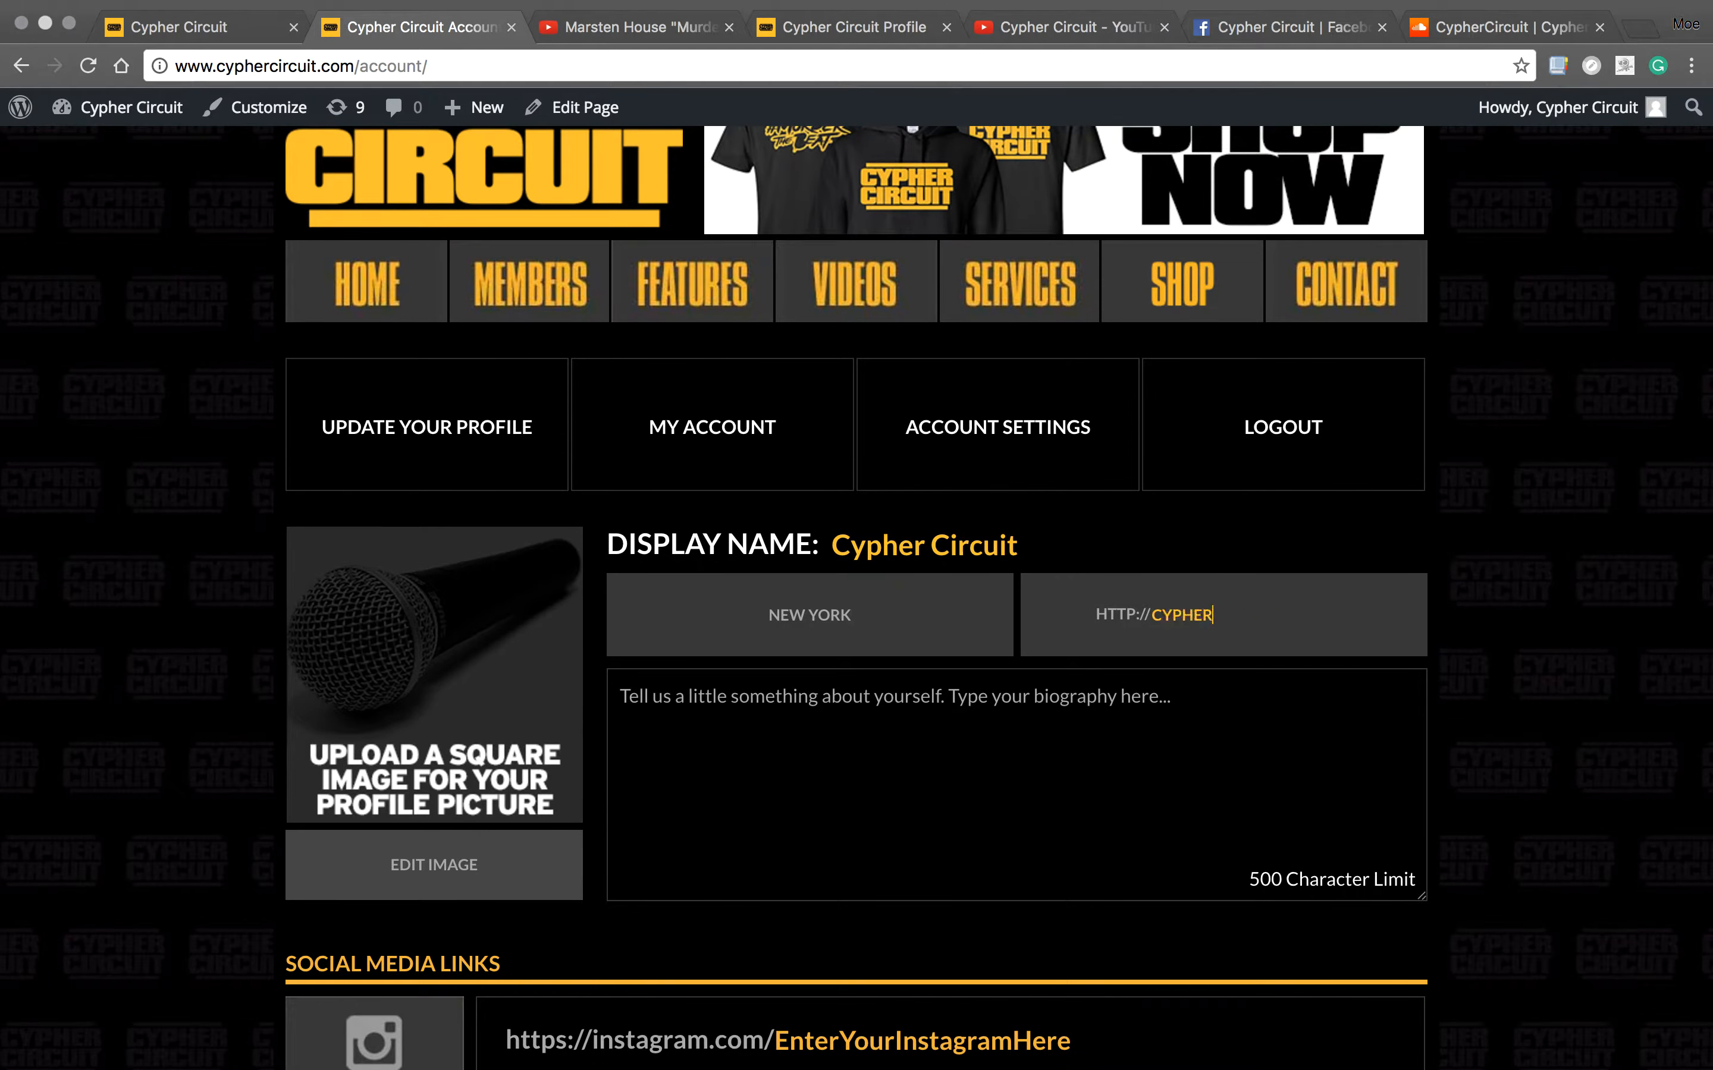
{"action": "type", "text": "CIRCUIT.COM"}
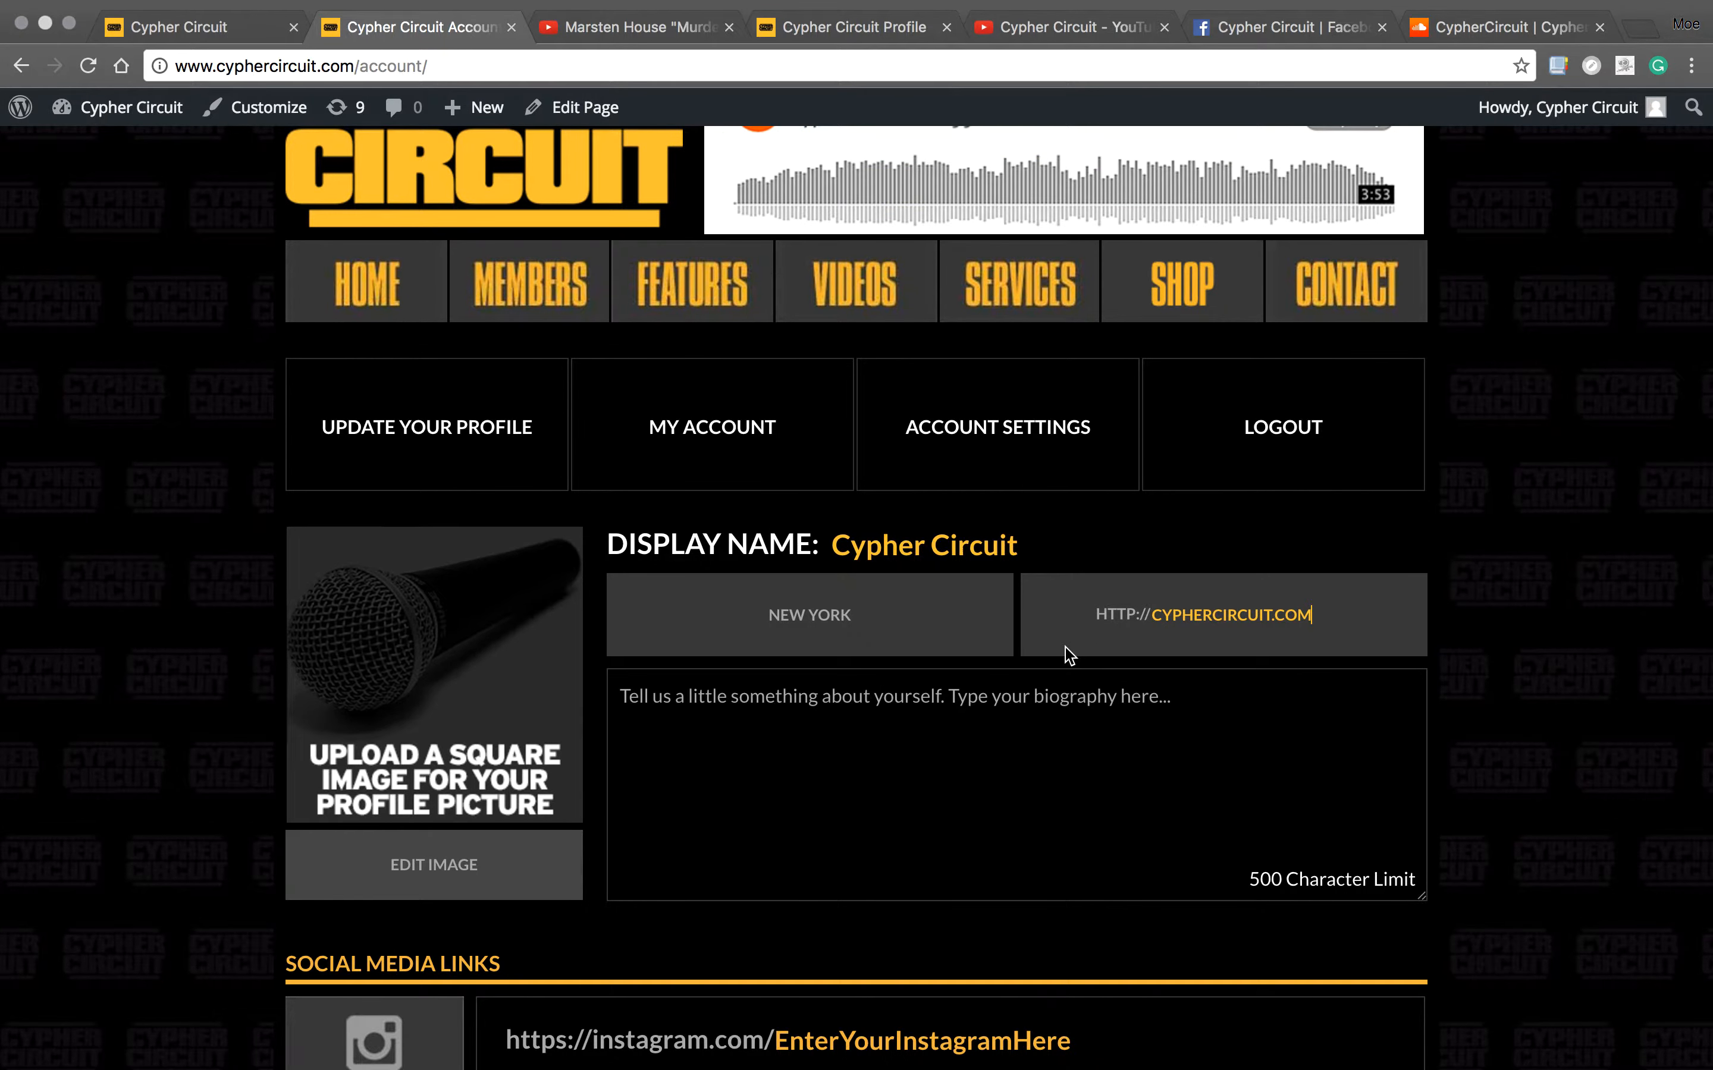
{"action": "left_click", "coordinate": [744, 705]}
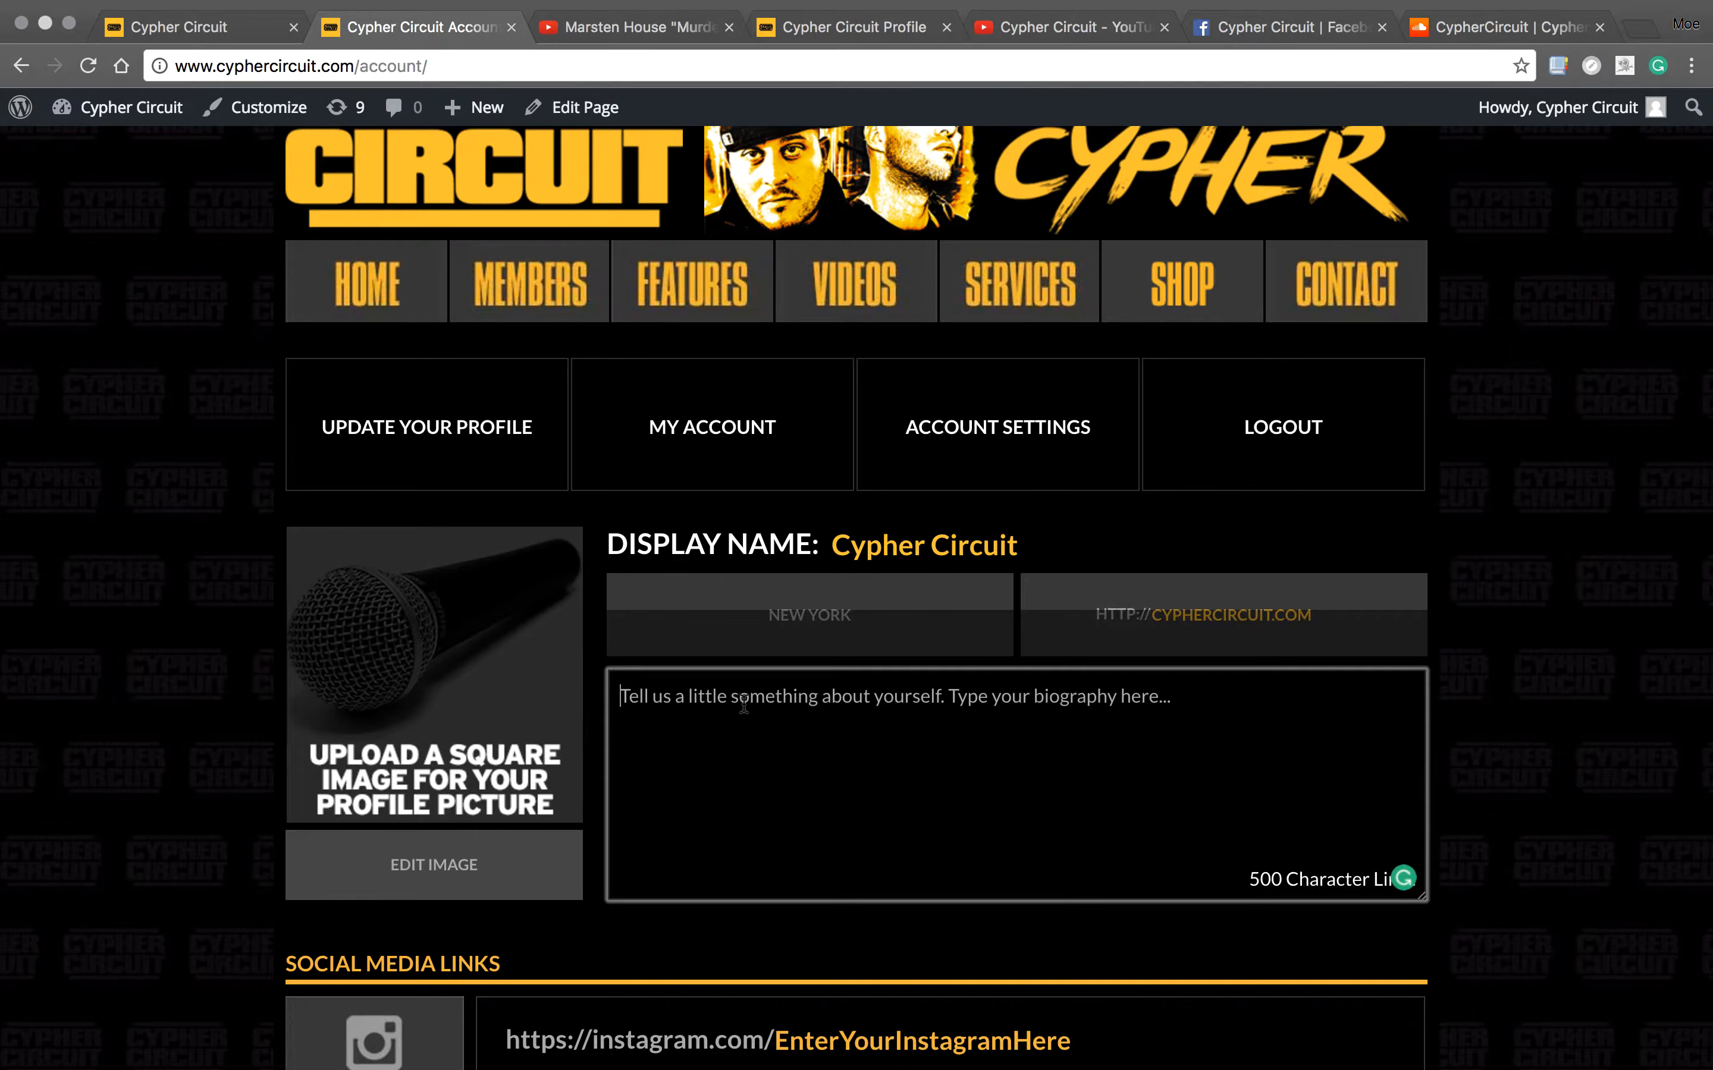
{"action": "type", "text": "We are not selling dreams. We don't claim that Cypher Circuit will make anyone famous. Our brand caters to those who want to actually participate in the culture by doing what they love. Whether an artist is a hobbyist, establishing a side hustle, or trying to be a professional, Cypher Circuit provides an environment in which to sharpen skills, build with like-minded individuals, and push music to a wider audience."}
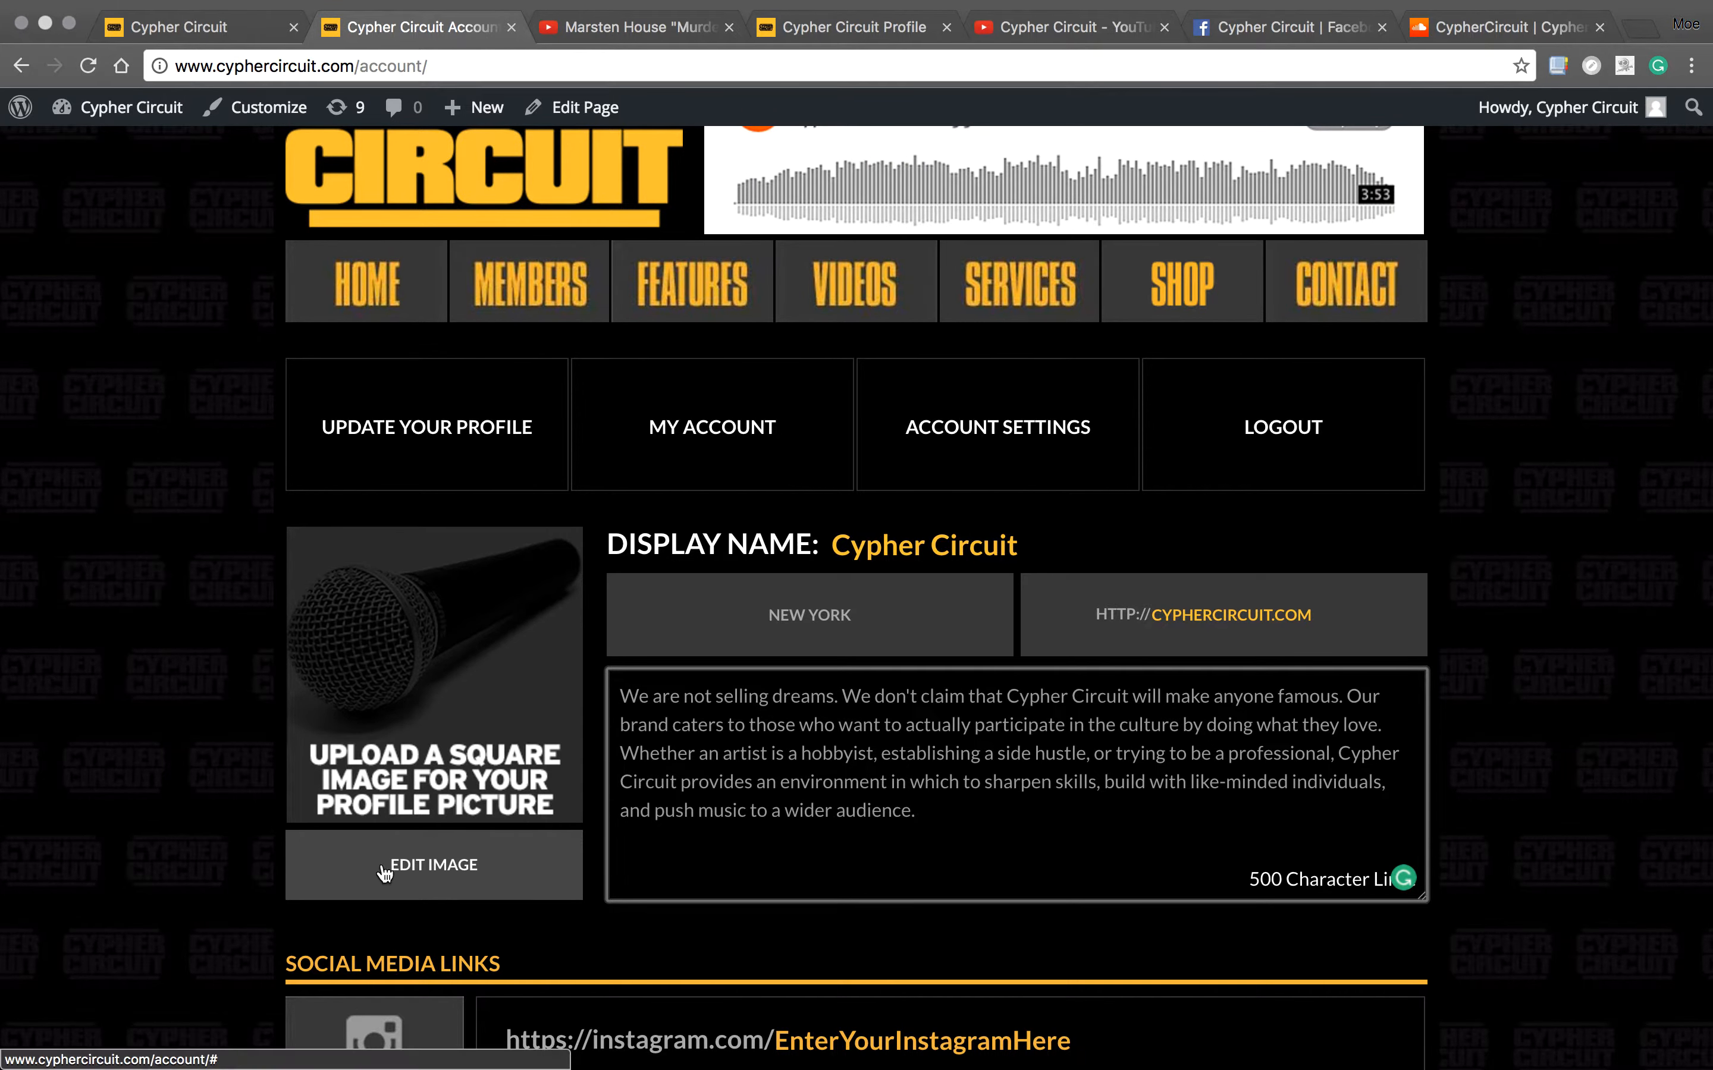
- Upload avatar_ide9a1k__1478068001.jpg from the Desktop as the profile picture
{"action": "left_click", "coordinate": [437, 874]}
{"action": "scroll", "coordinate": [457, 772], "scroll_direction": "down", "scroll_amount": 8}
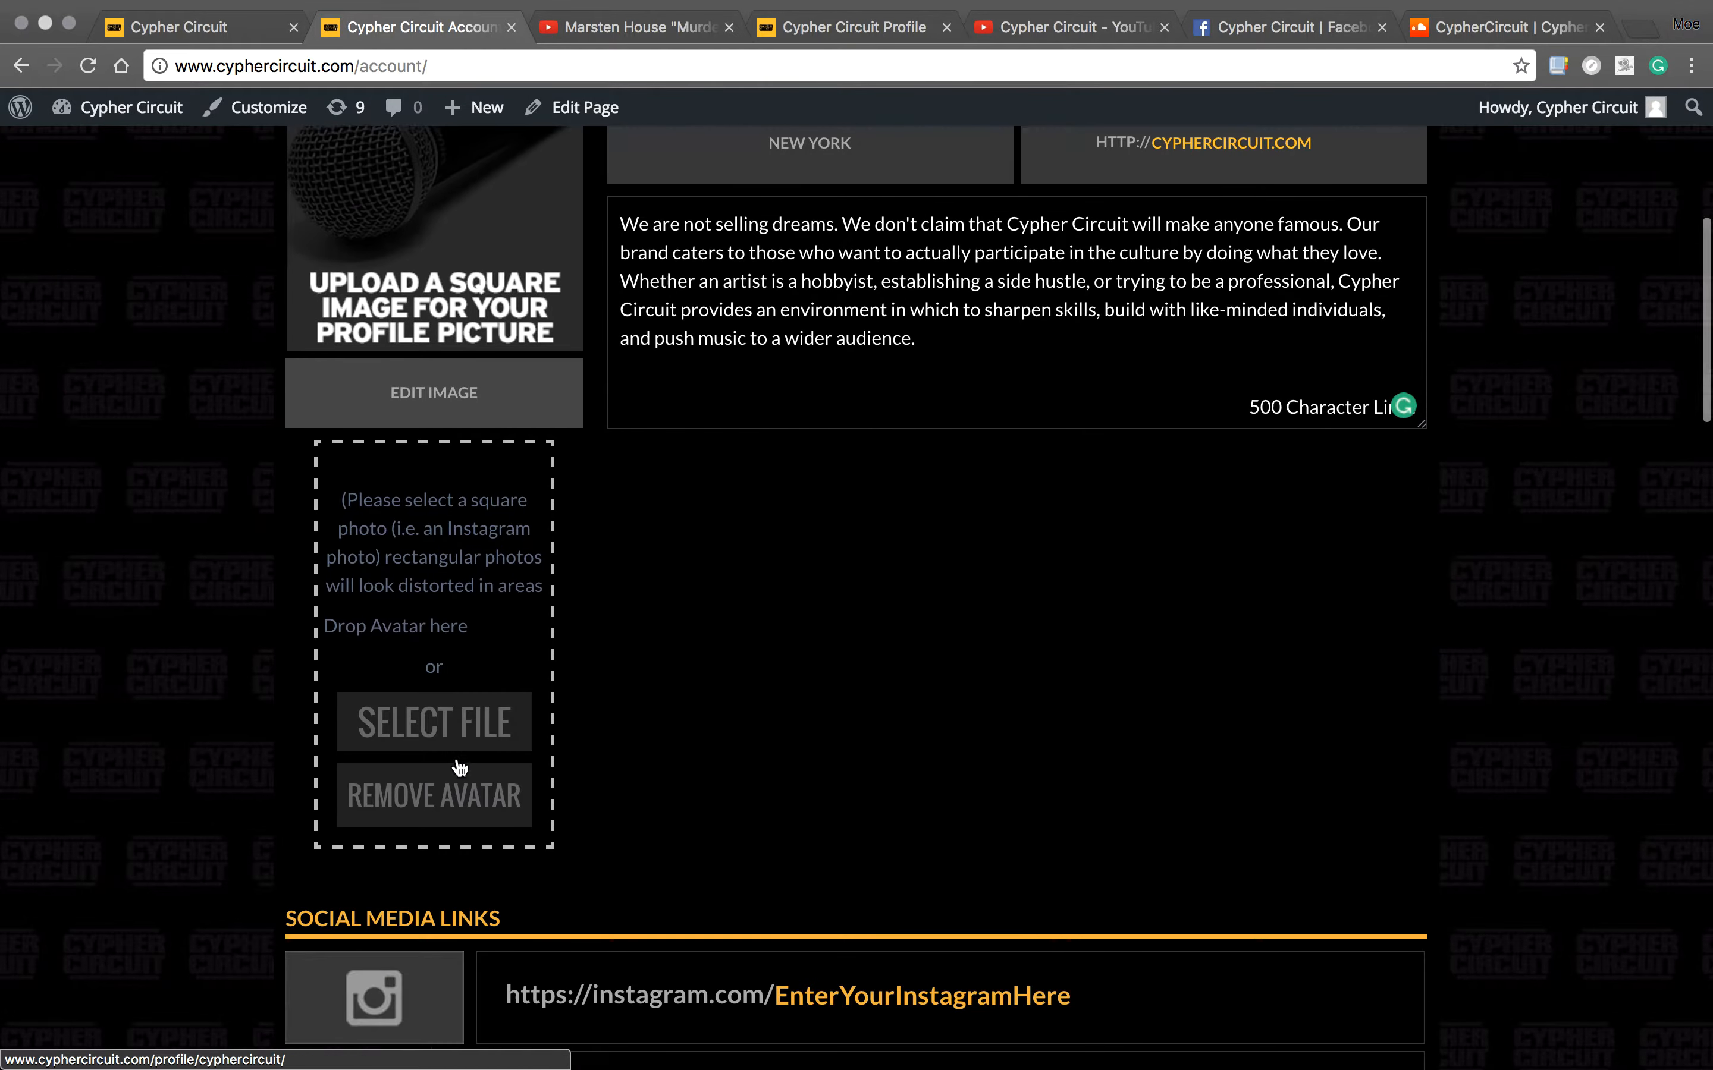
{"action": "left_click", "coordinate": [442, 640]}
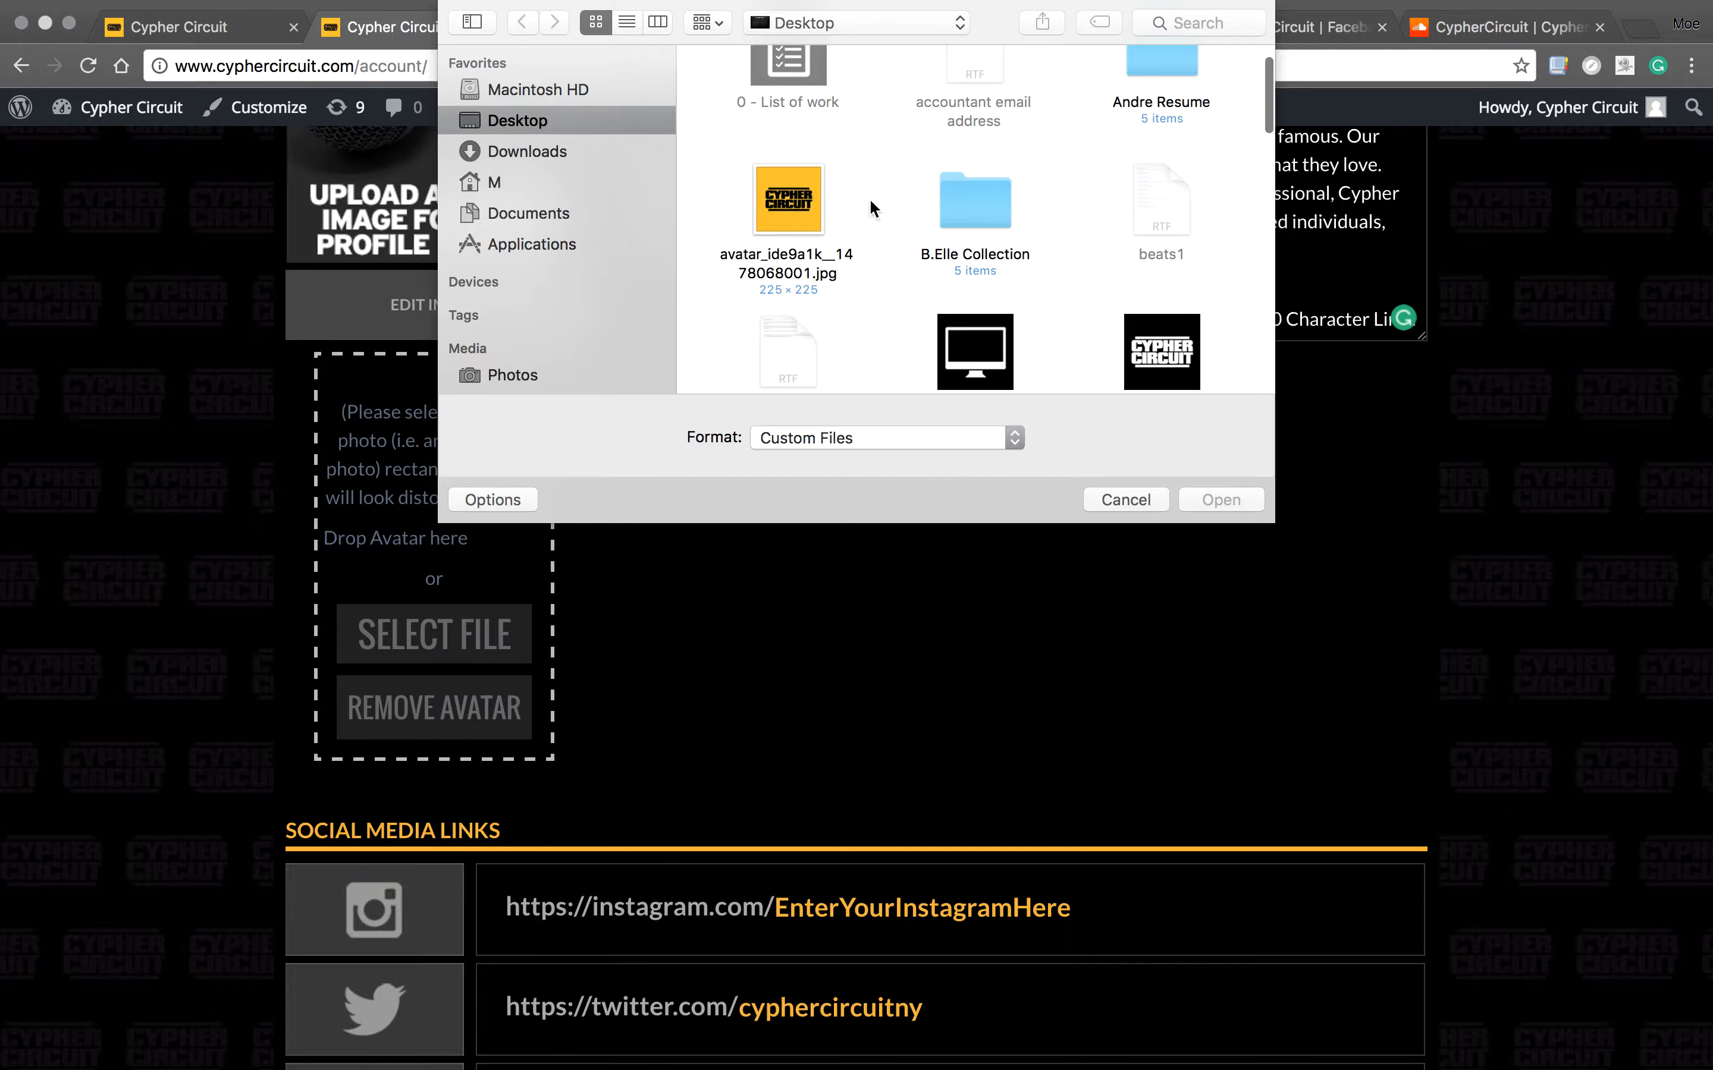
{"action": "left_click", "coordinate": [786, 202]}
{"action": "left_click", "coordinate": [1212, 499]}
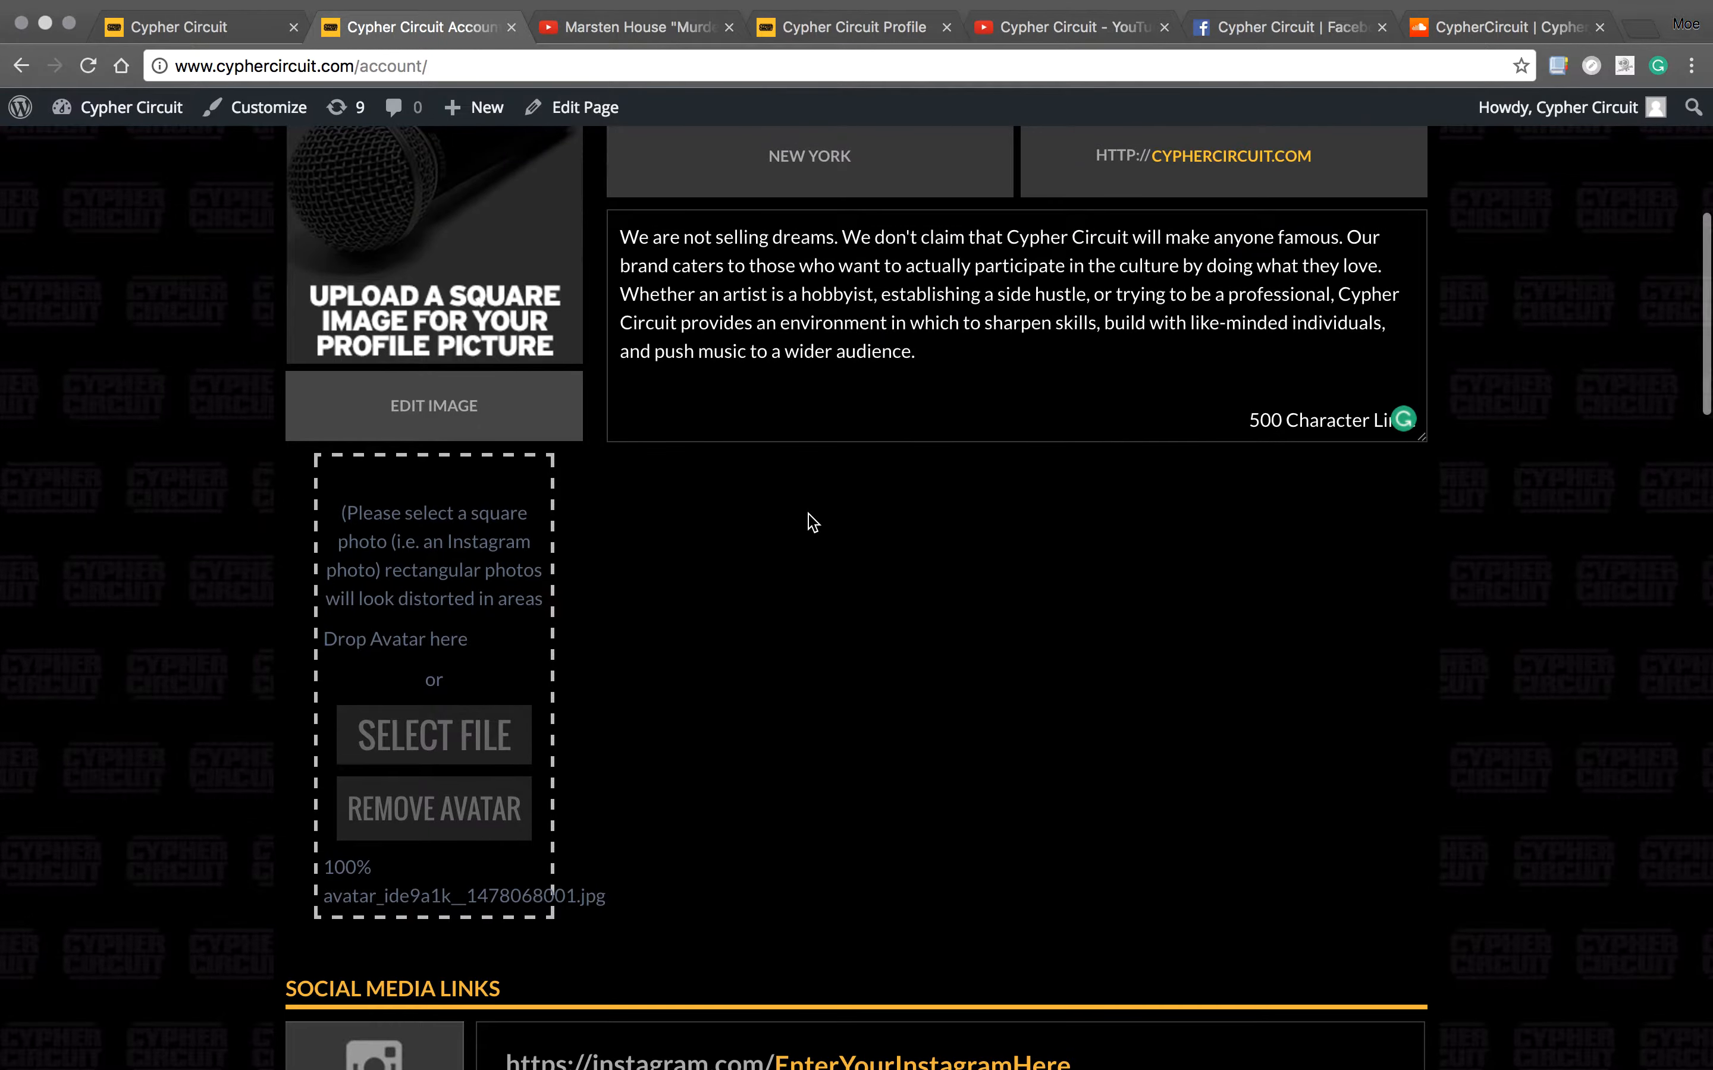
{"action": "scroll", "coordinate": [645, 612], "scroll_direction": "up", "scroll_amount": 4}
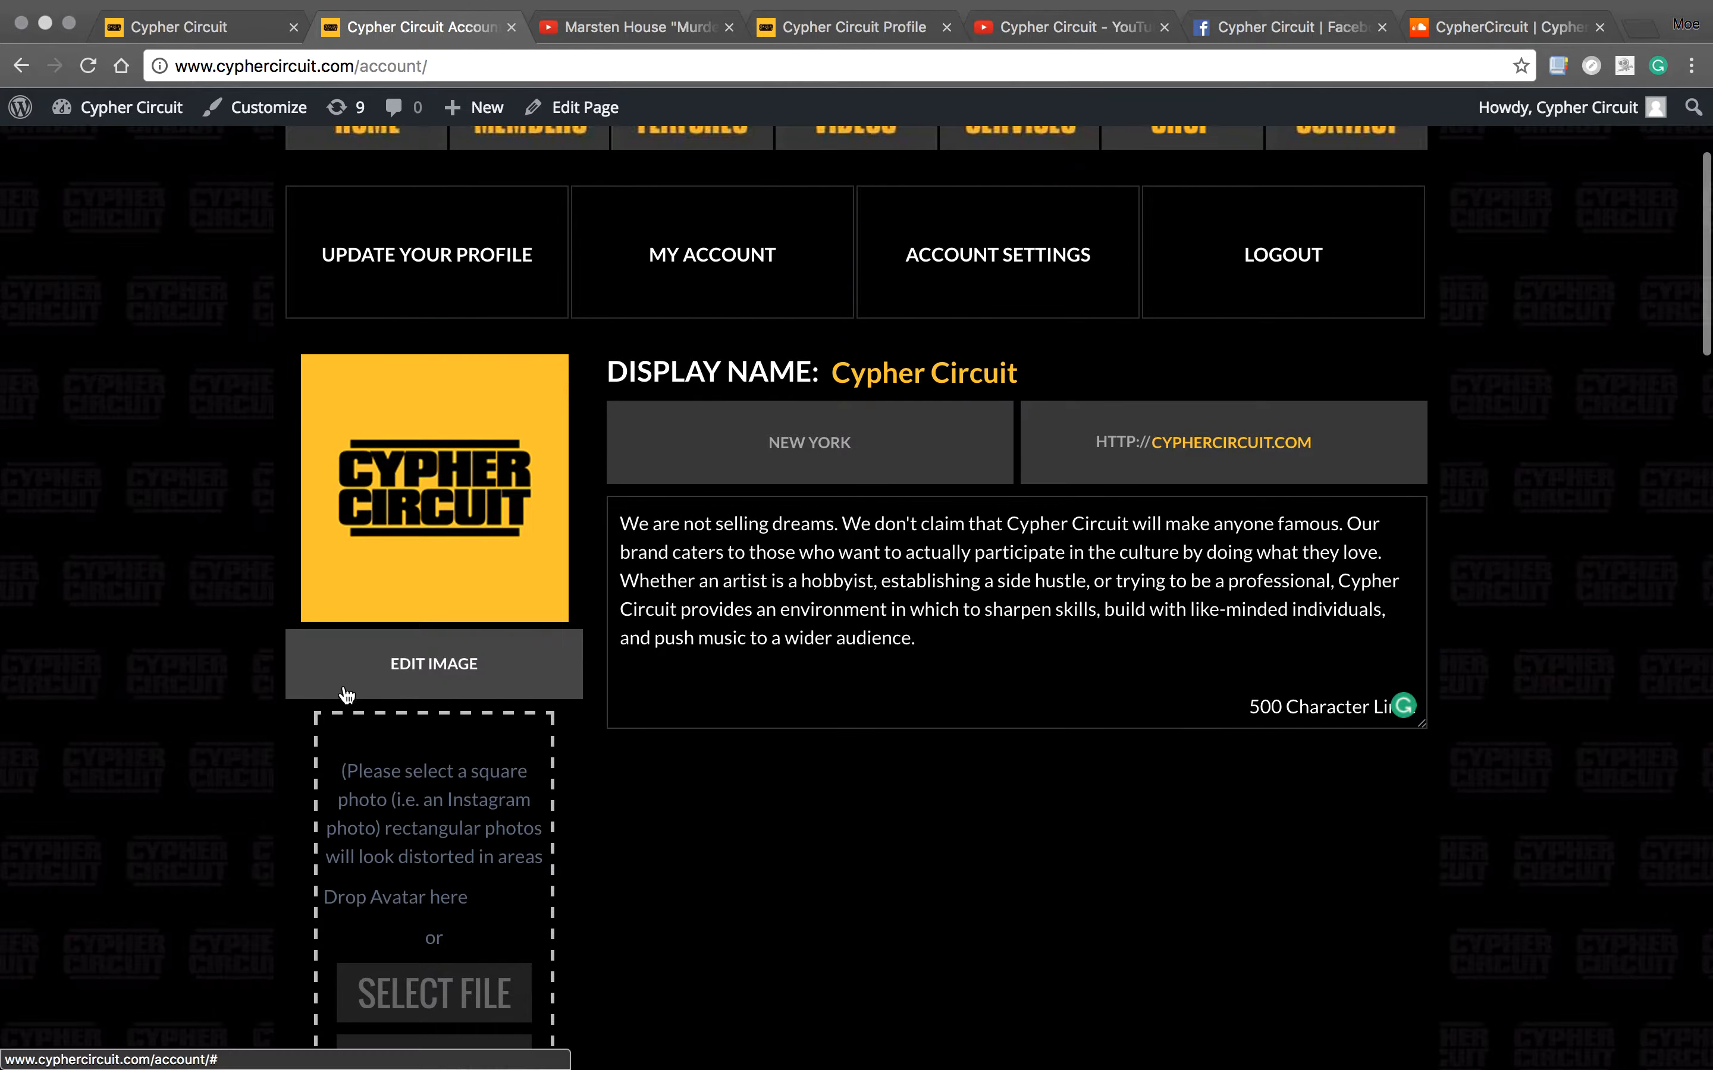
{"action": "scroll", "coordinate": [368, 672], "scroll_direction": "down", "scroll_amount": 2}
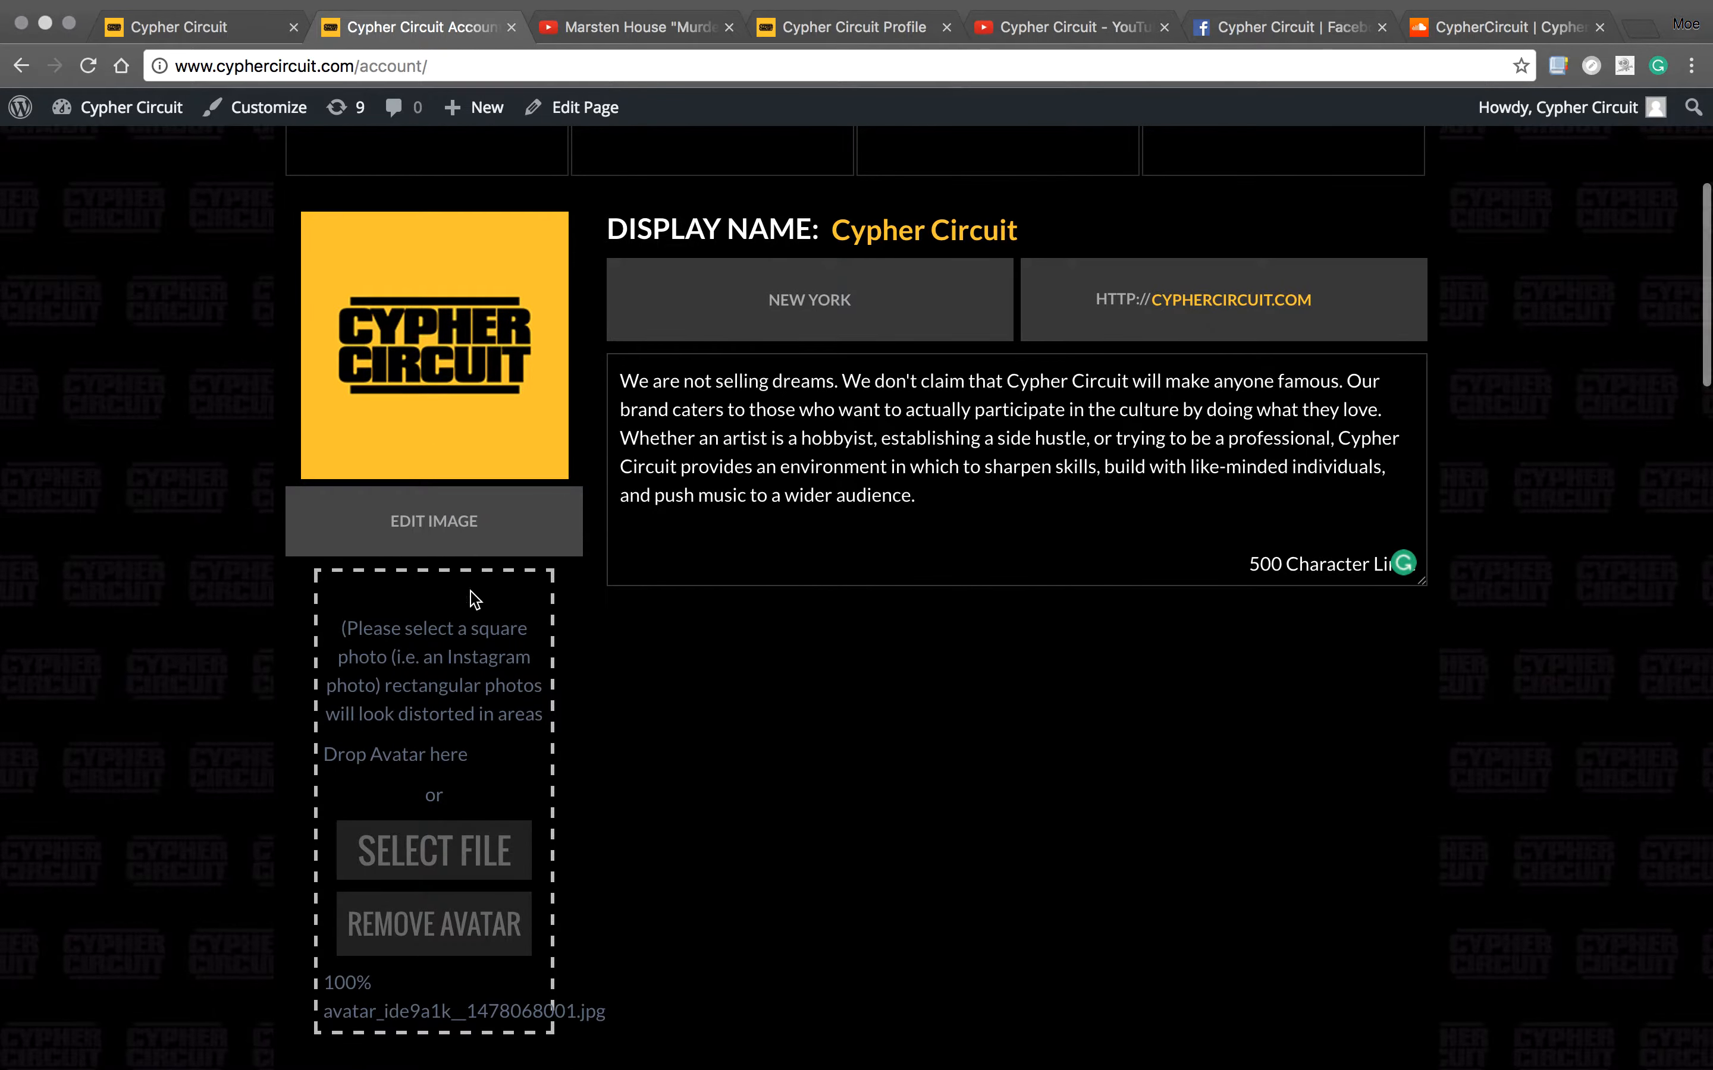
{"action": "scroll", "coordinate": [689, 733], "scroll_direction": "down", "scroll_amount": 1}
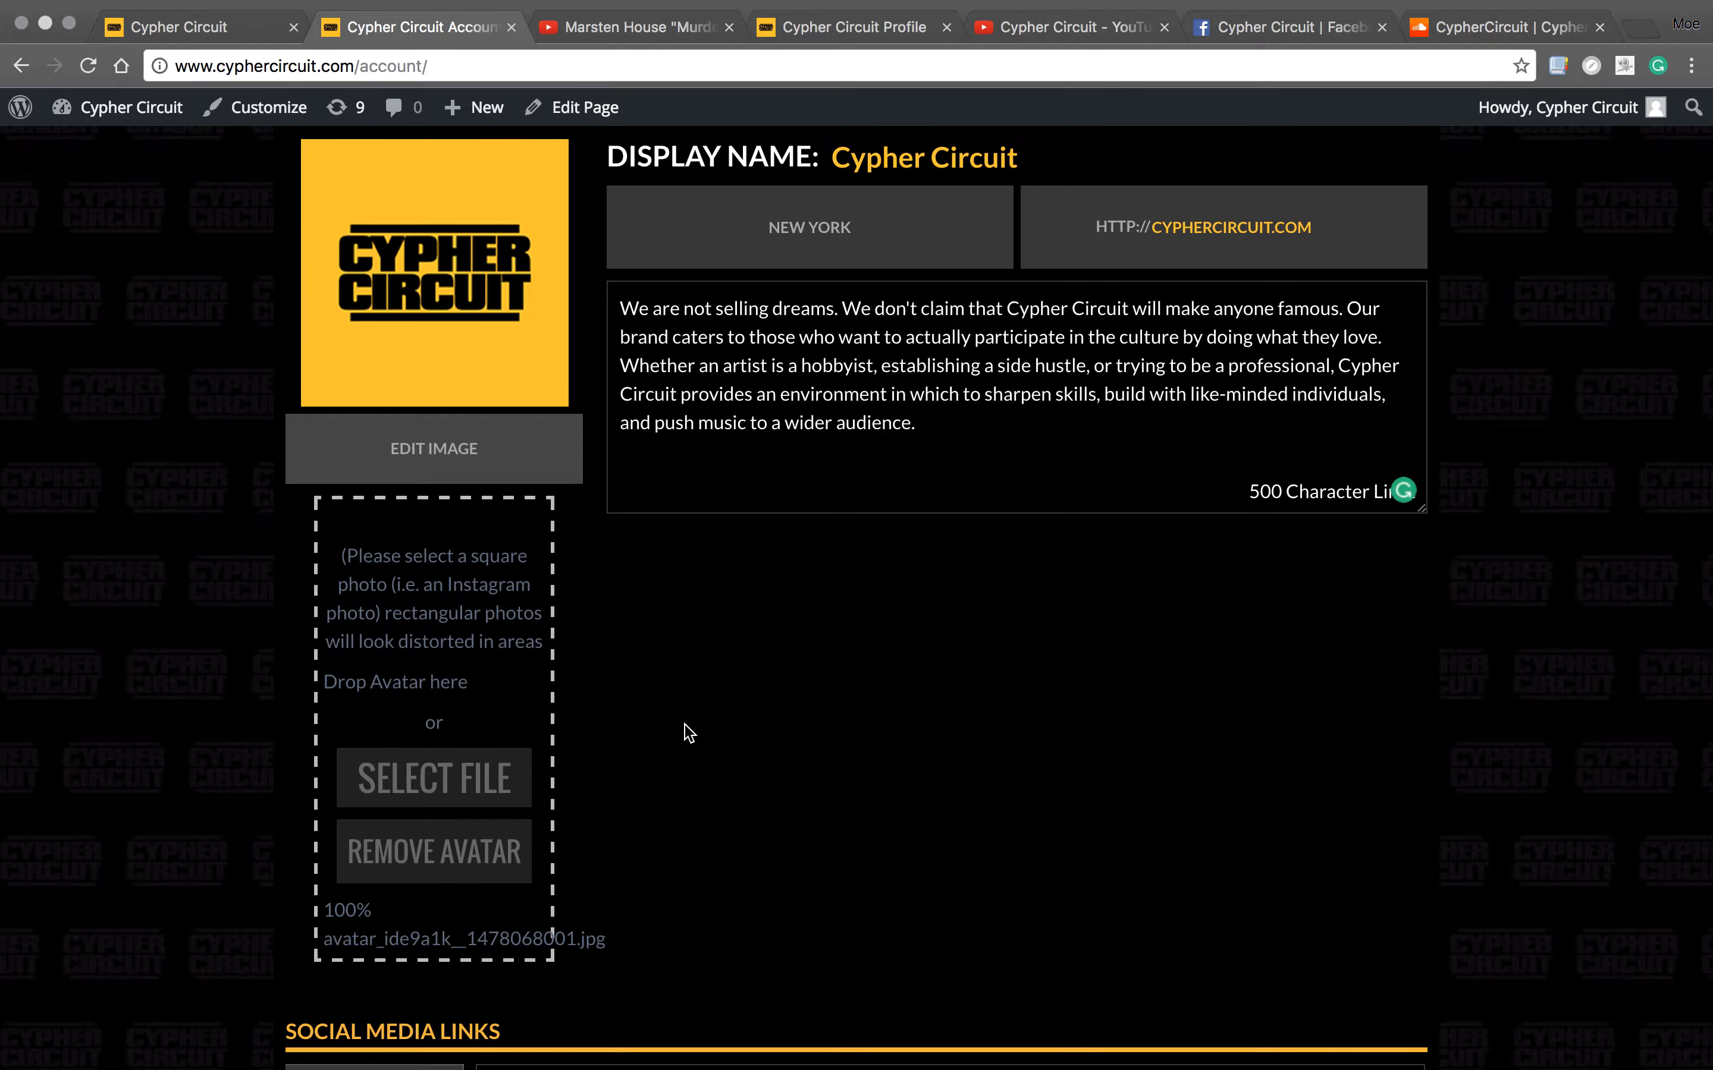
- Set the Instagram username in the social media links to cyphercircuit
{"action": "scroll", "coordinate": [689, 733], "scroll_direction": "down", "scroll_amount": 8}
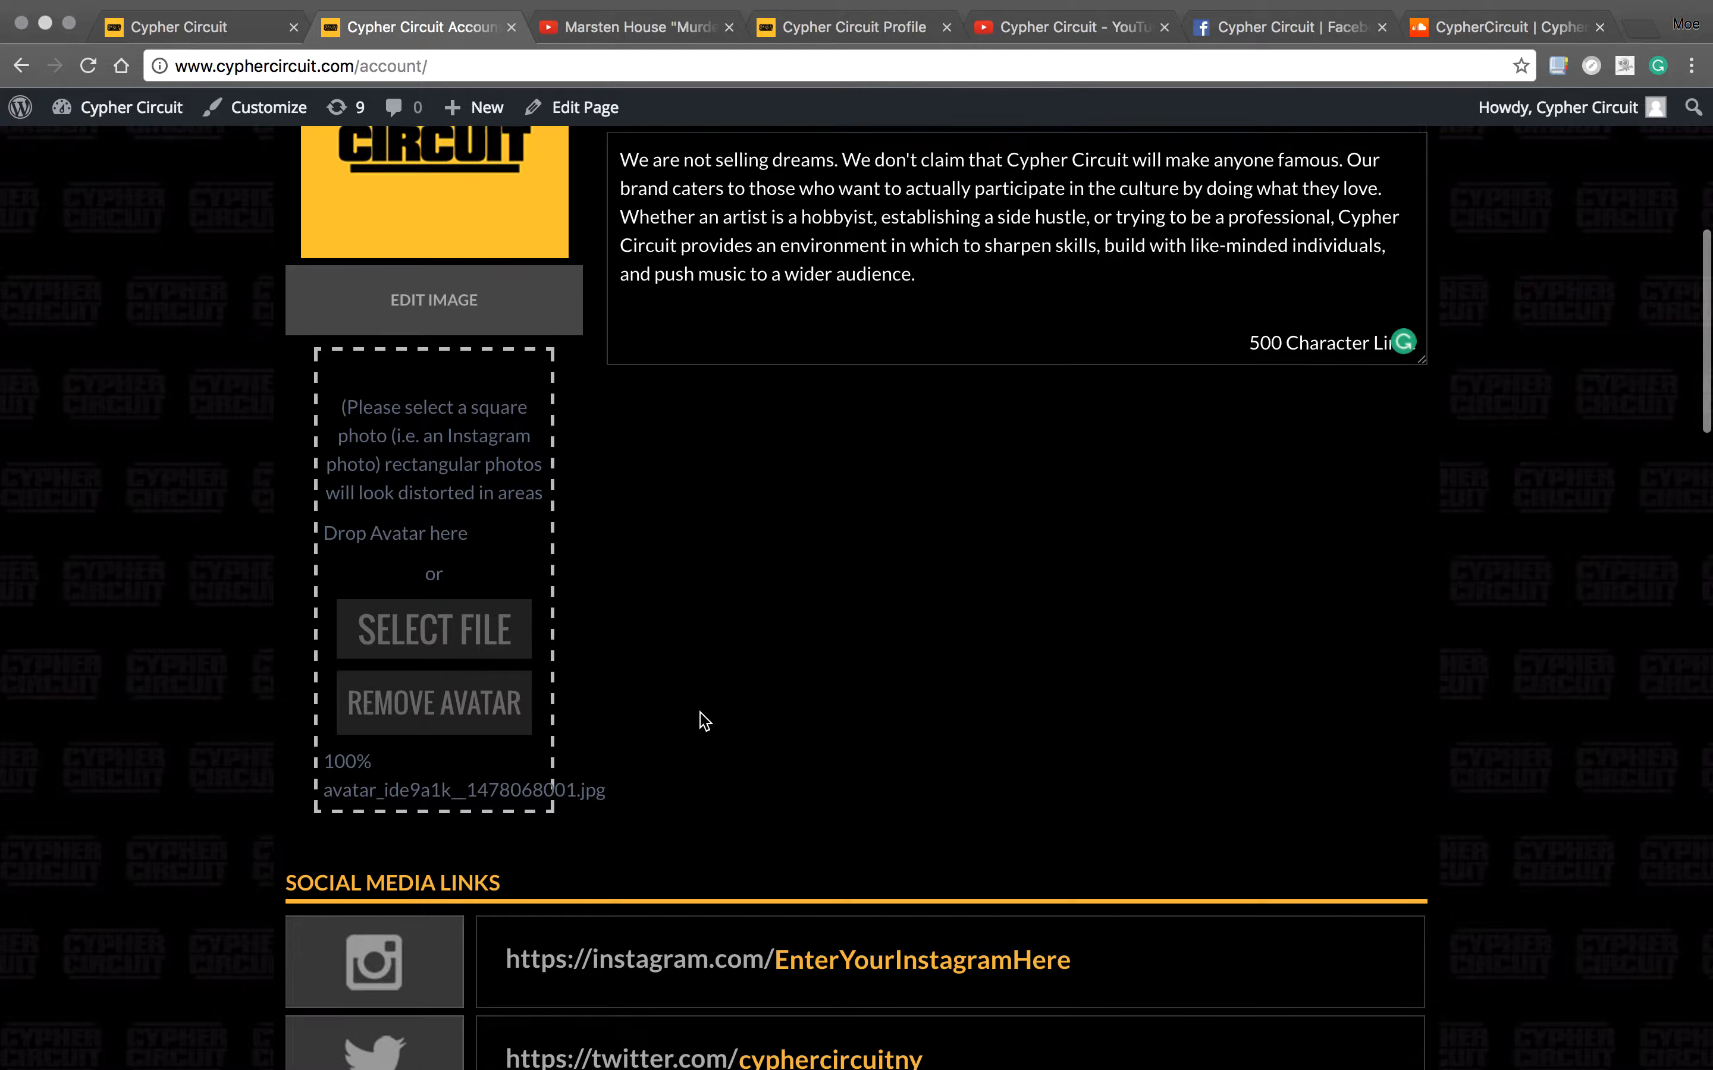
{"action": "scroll", "coordinate": [1250, 554], "scroll_direction": "down", "scroll_amount": 4}
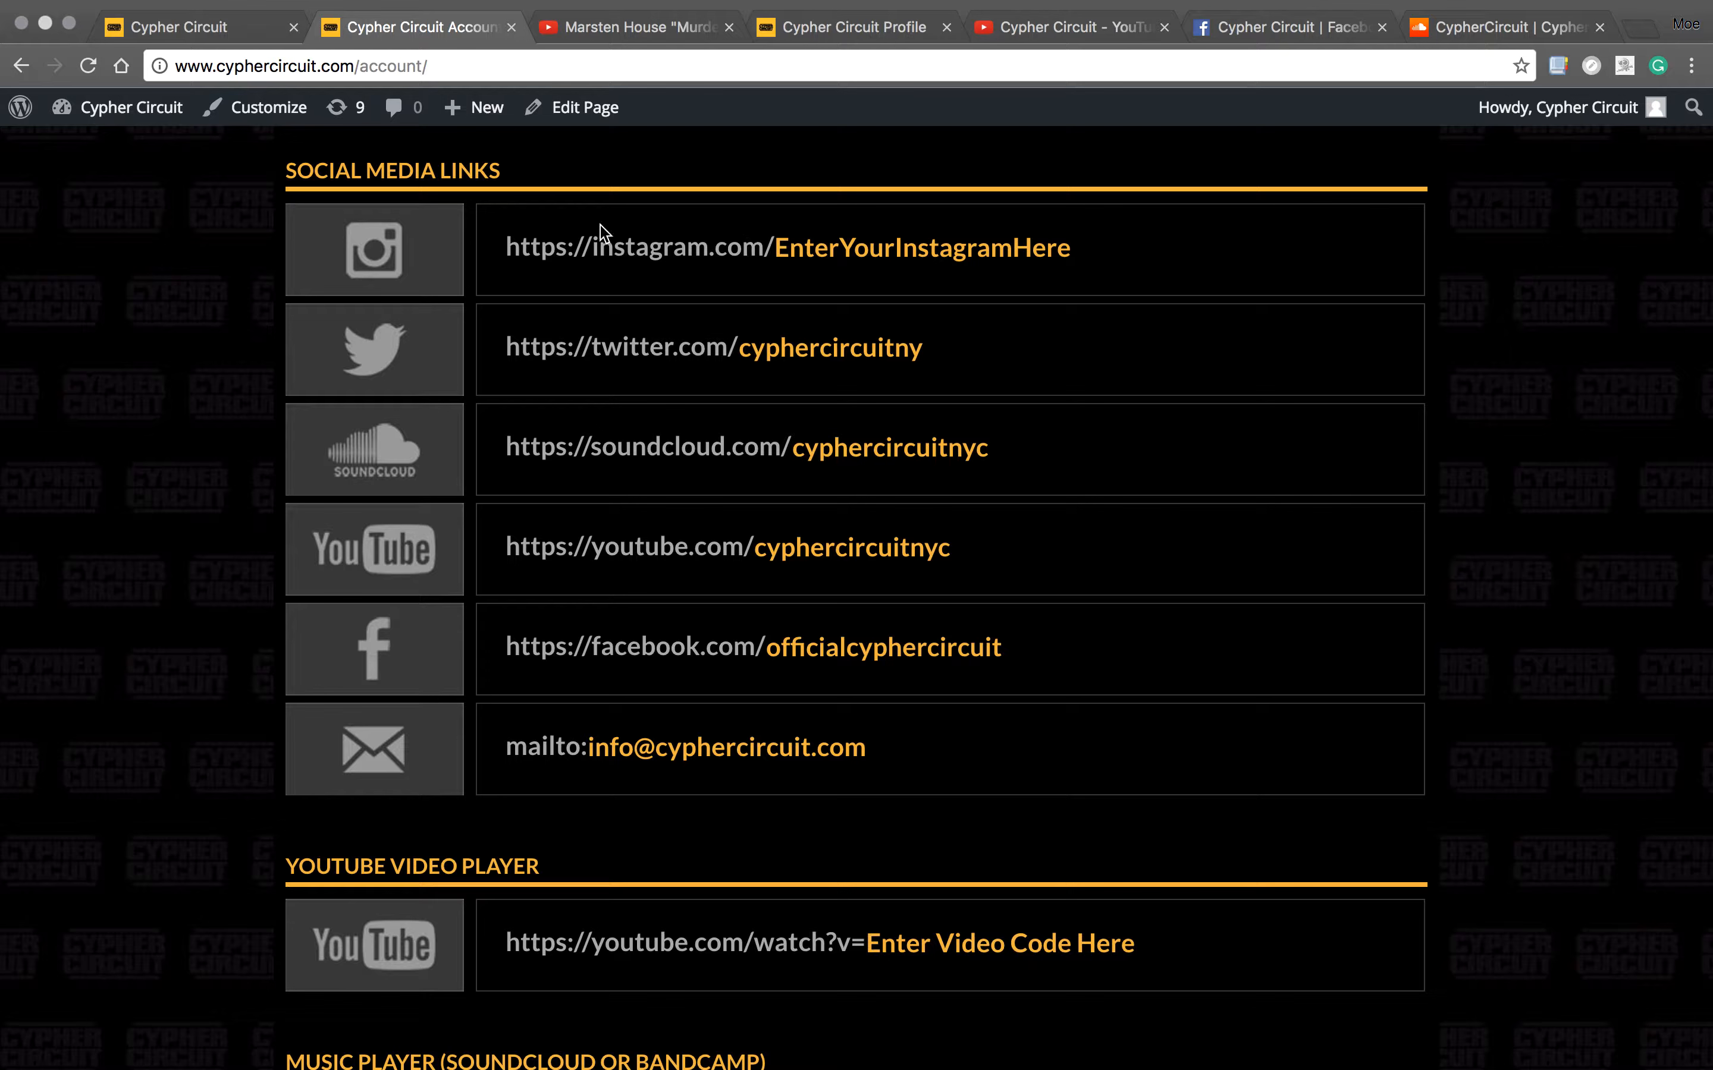
{"action": "left_click_drag", "start_coordinate": [508, 249], "coordinate": [774, 251]}
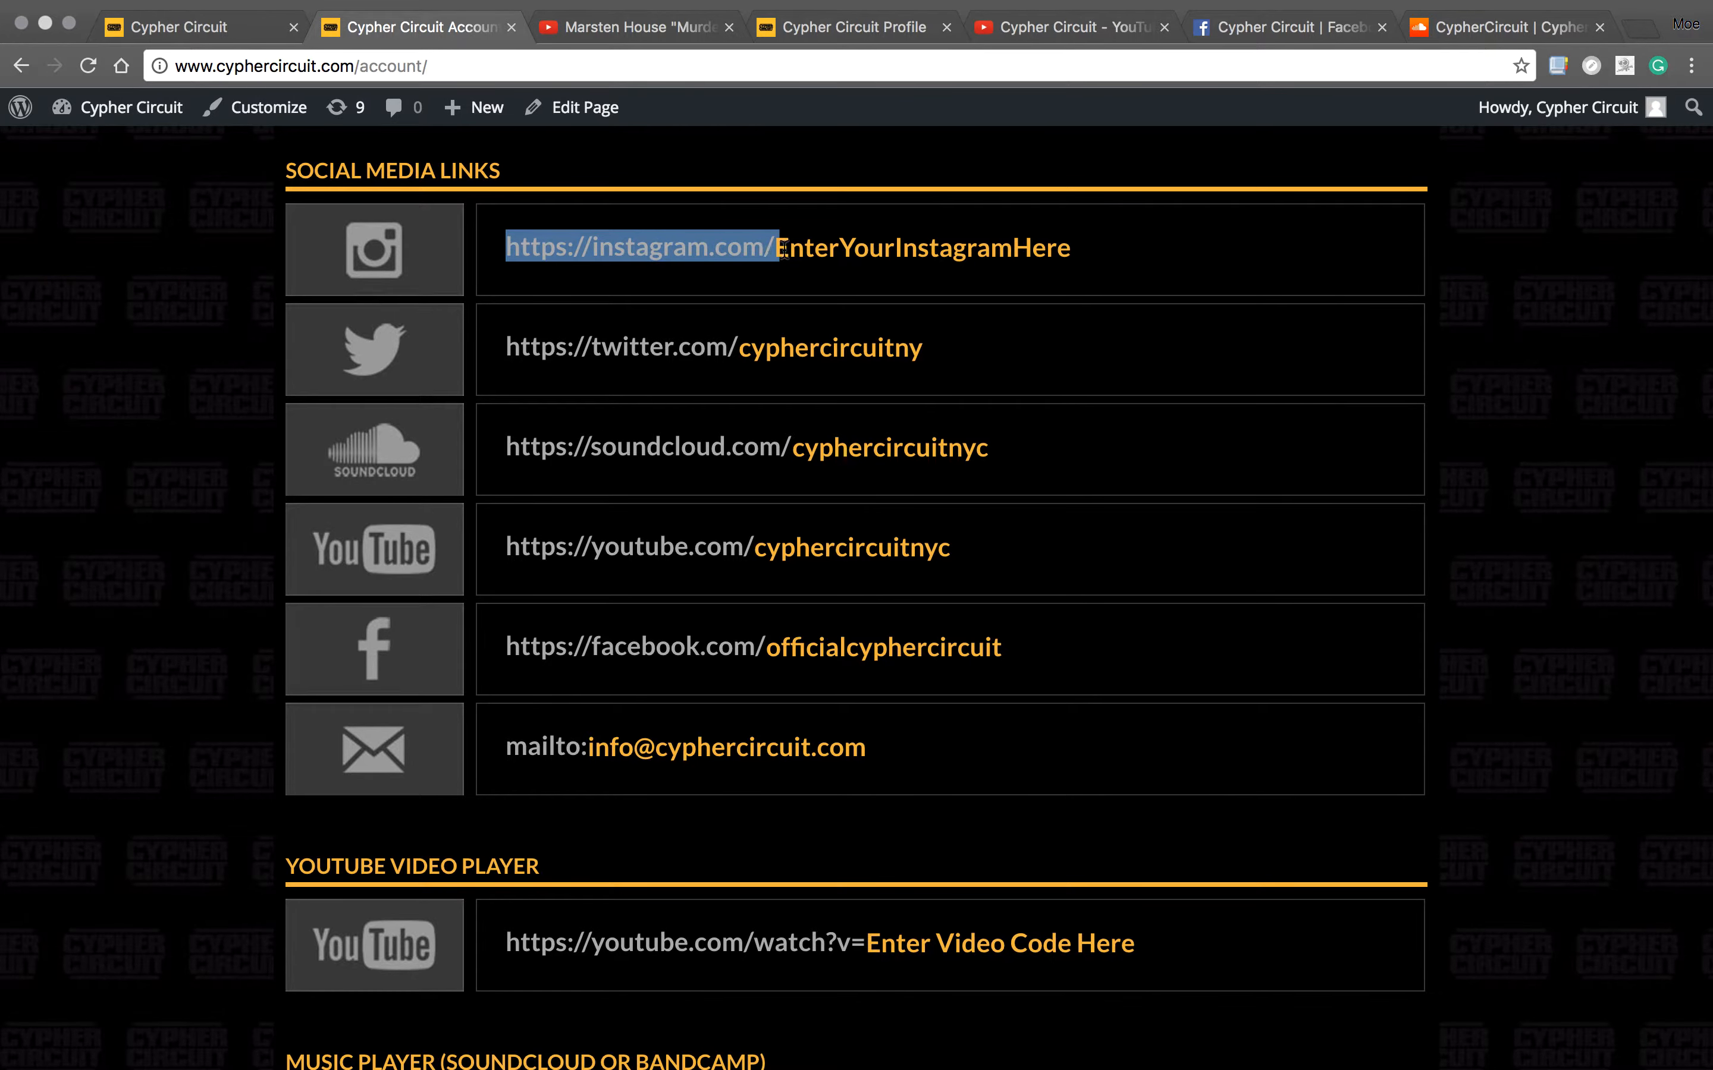
{"action": "left_click", "coordinate": [782, 249]}
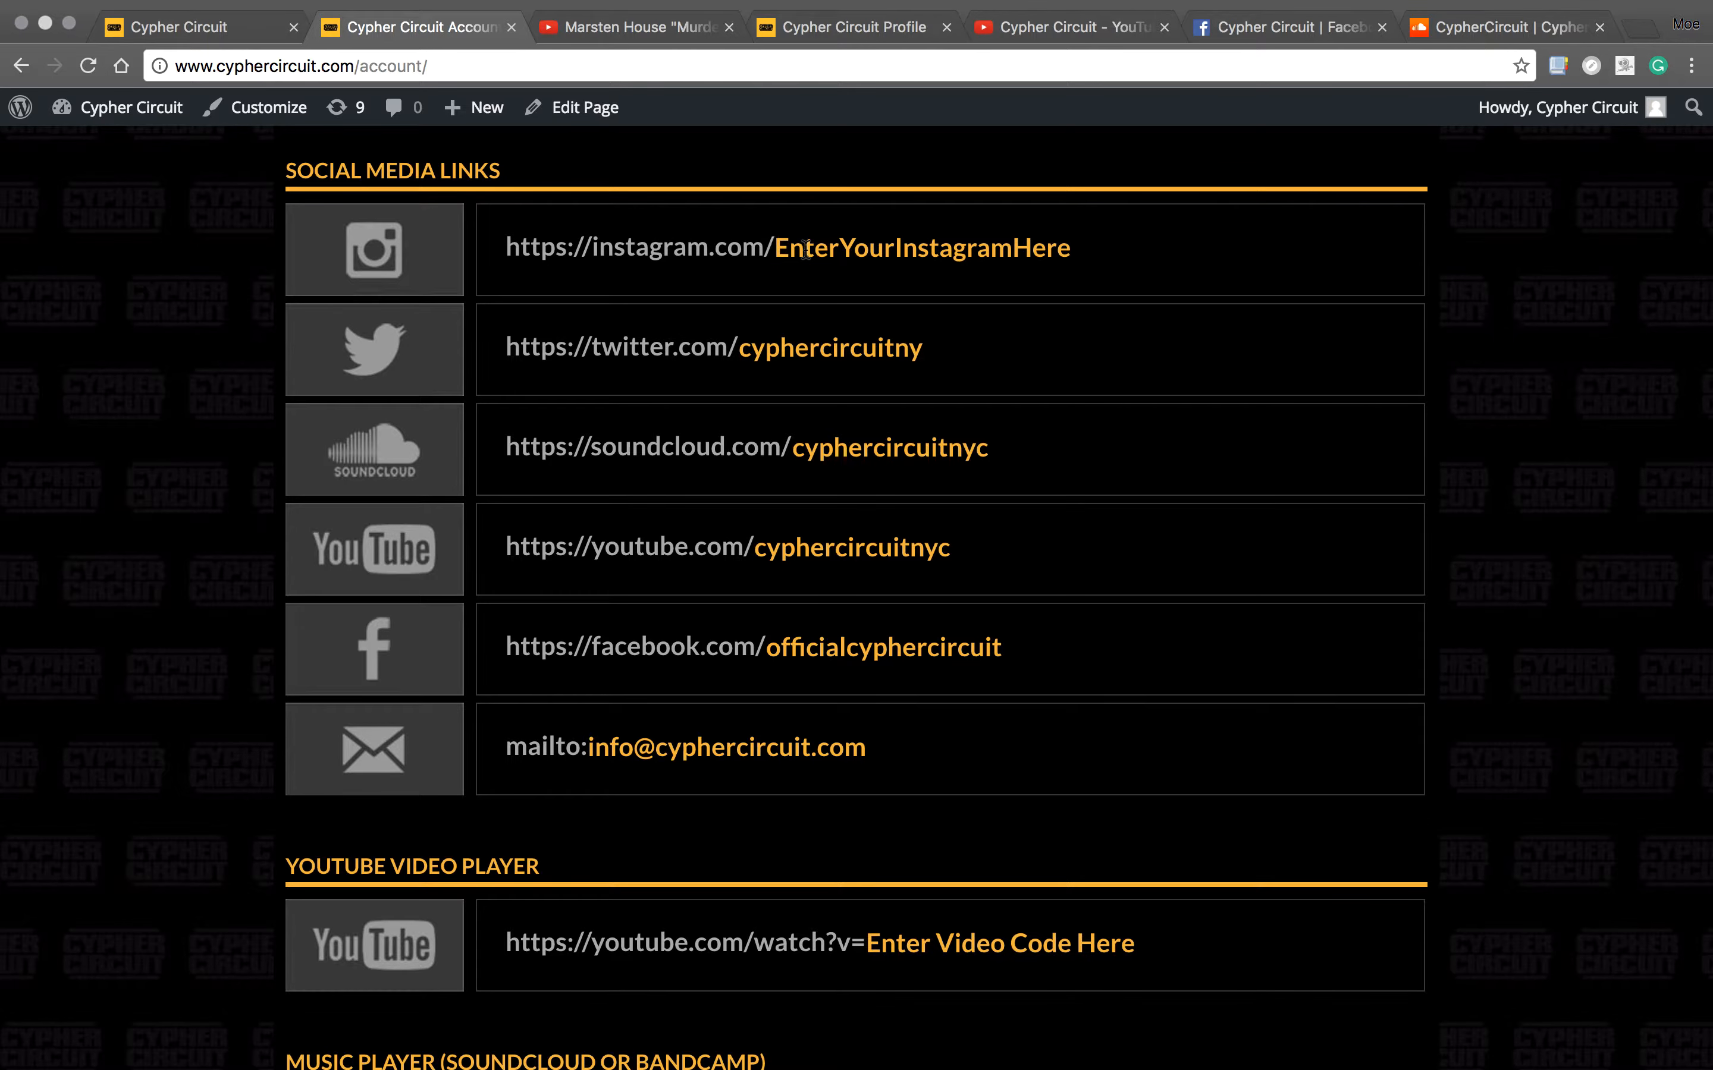
{"action": "type", "text": "cyphercircuit"}
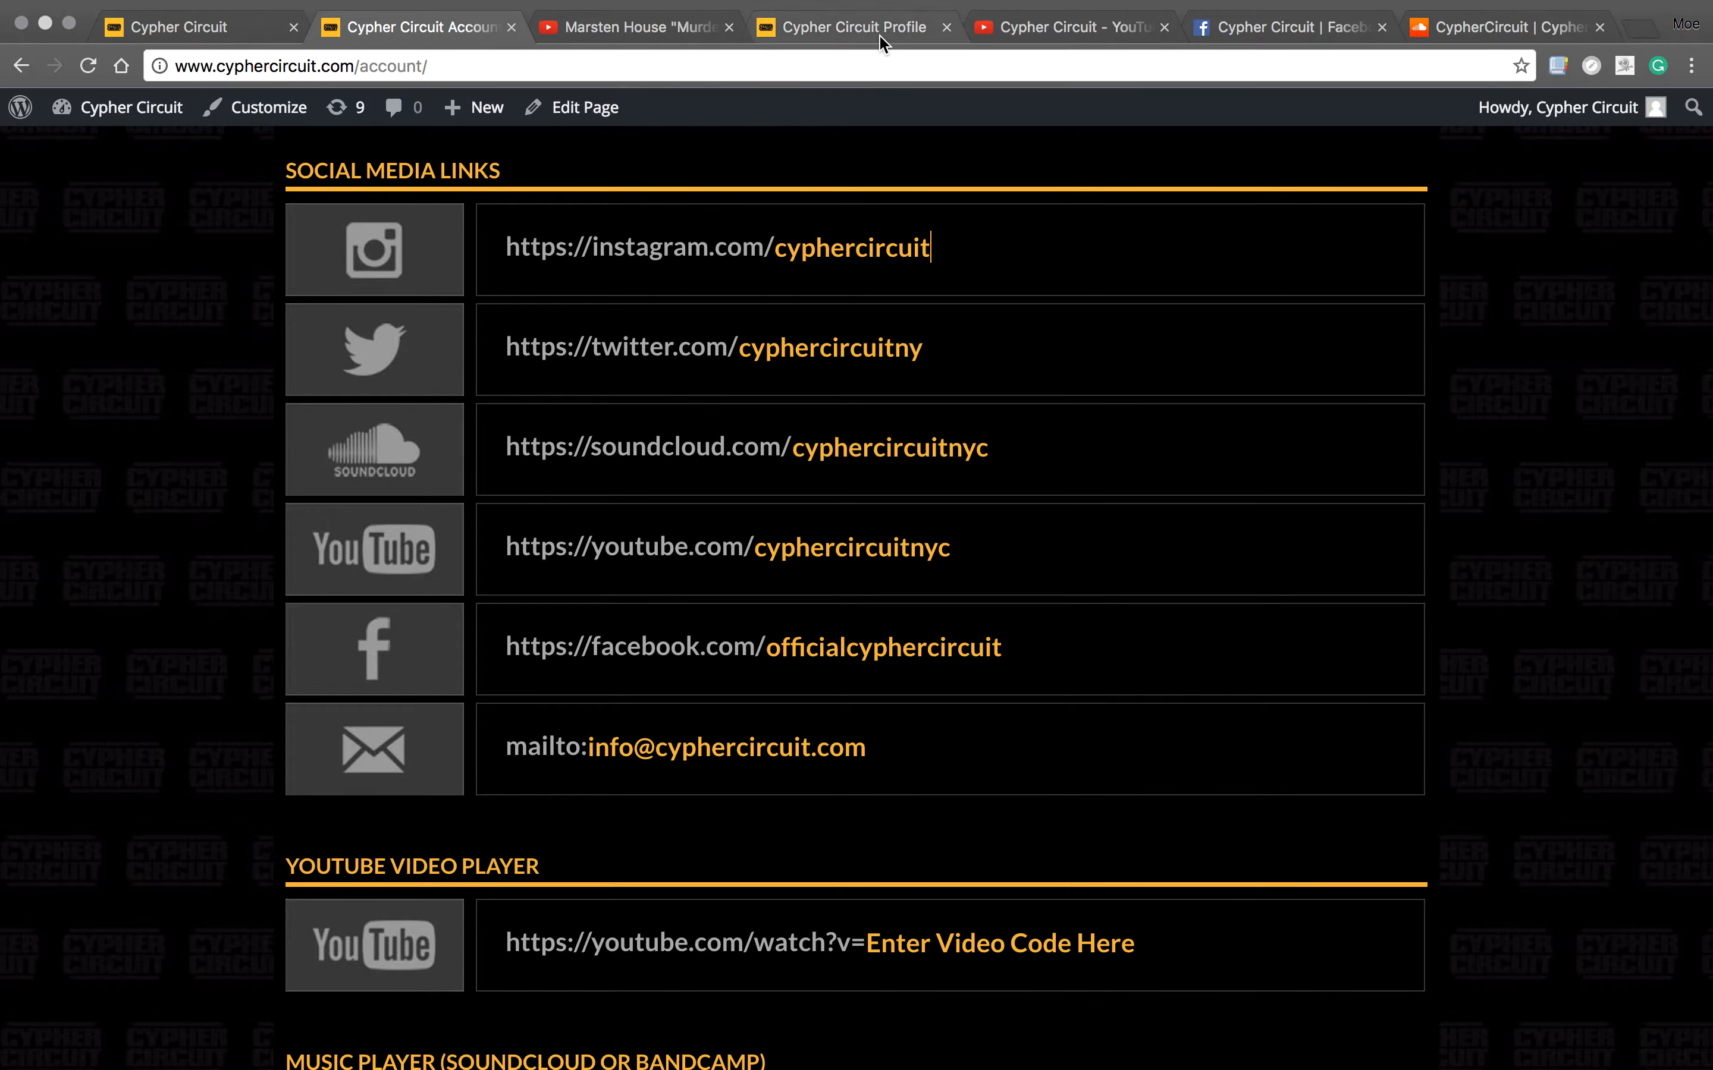
- Check the username part of the web address on the Cypher Circuit YouTube channel, then return to the account page
{"action": "left_click", "coordinate": [1052, 34]}
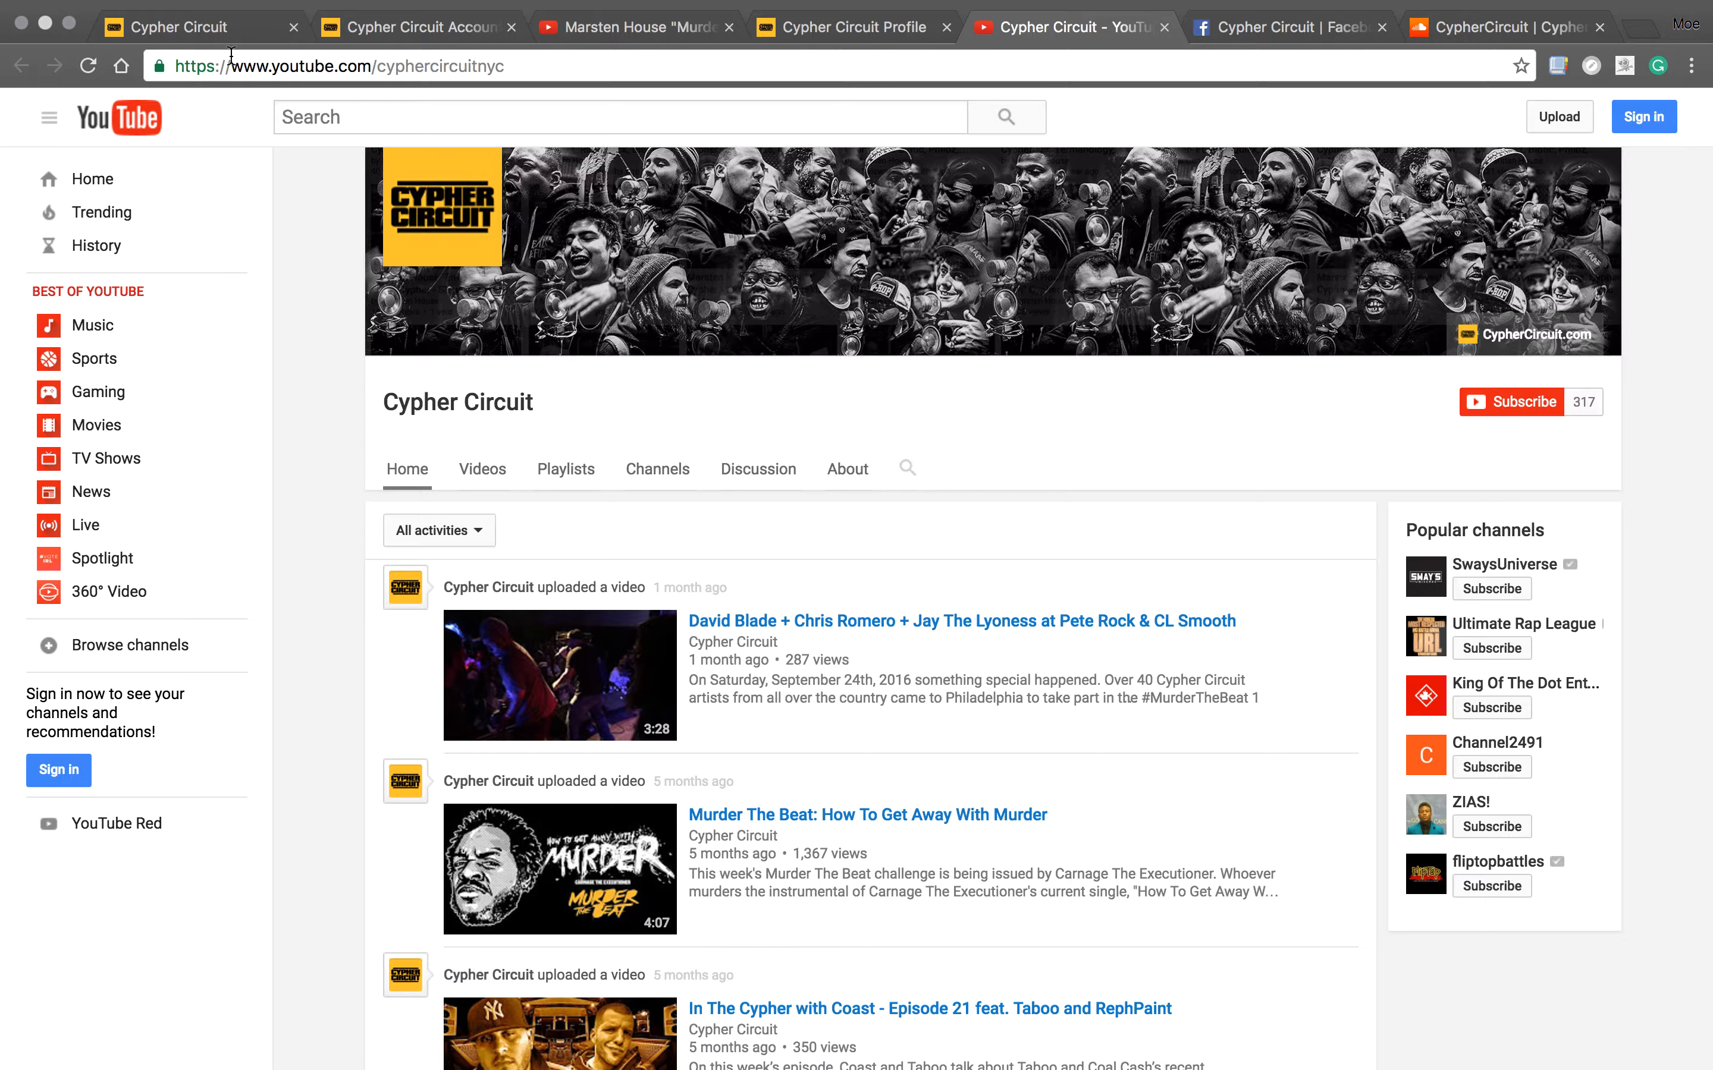
{"action": "left_click", "coordinate": [530, 71]}
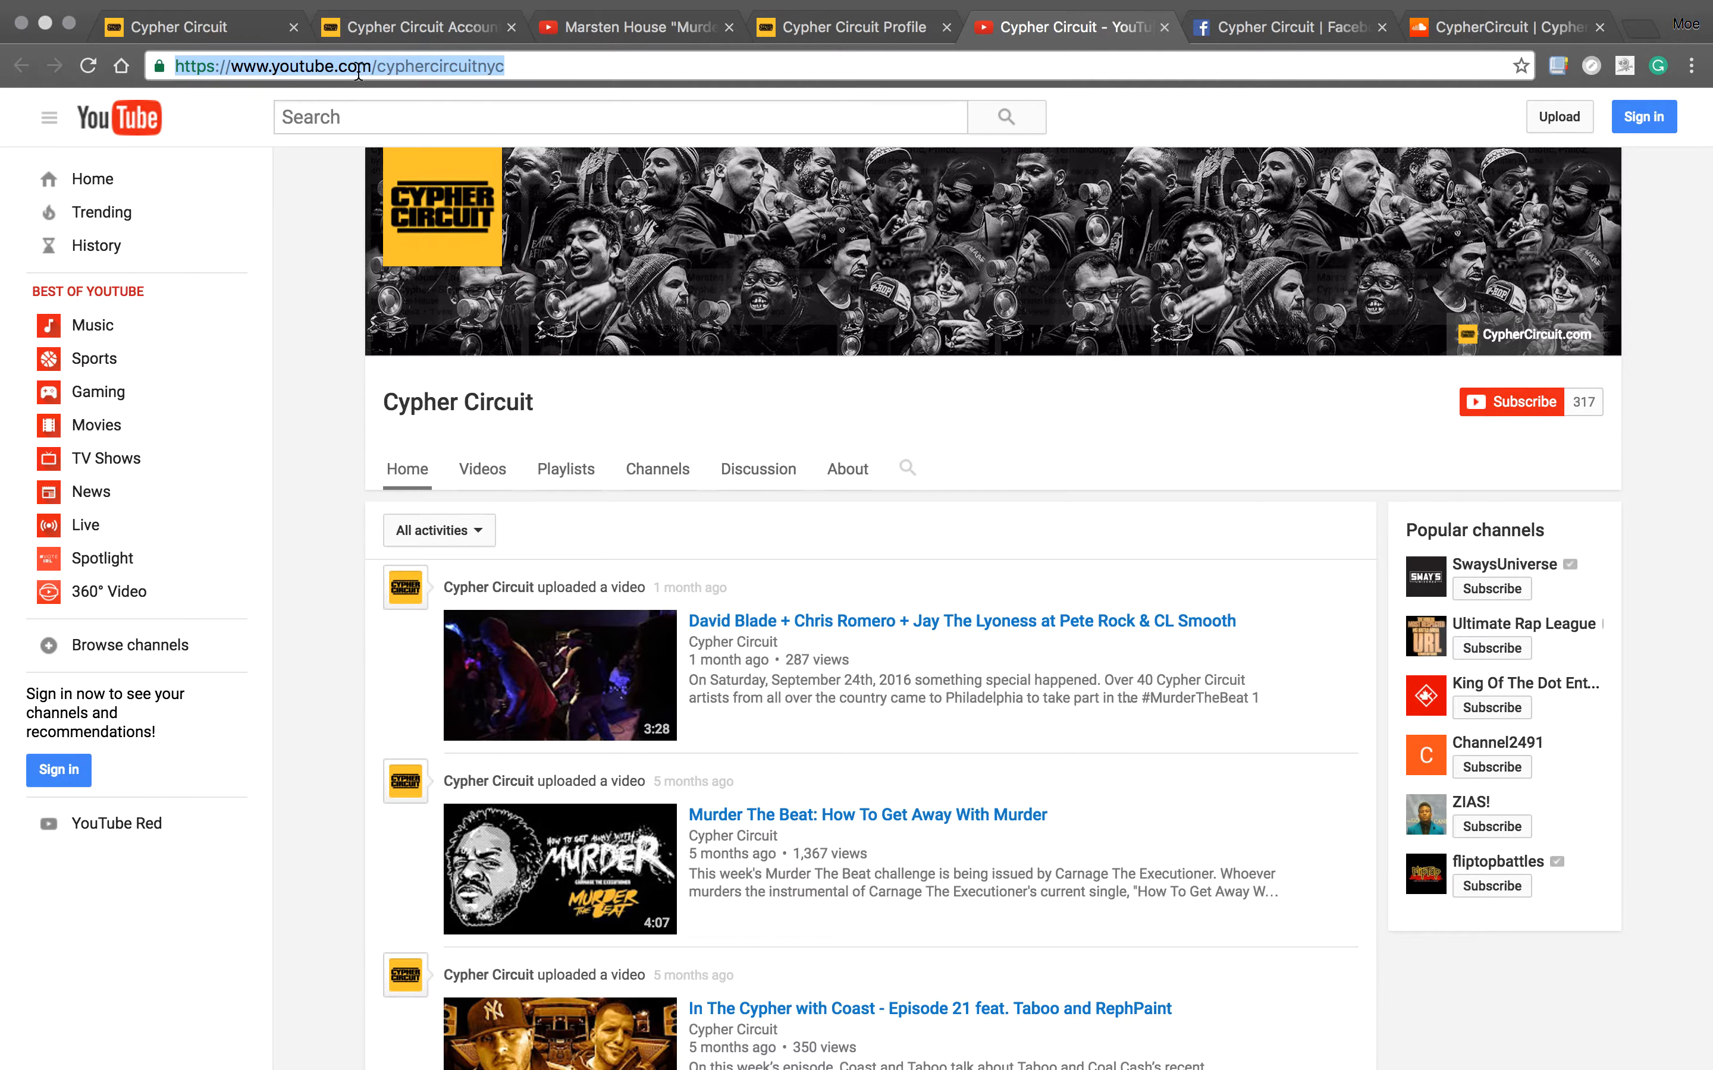
{"action": "left_click", "coordinate": [383, 73]}
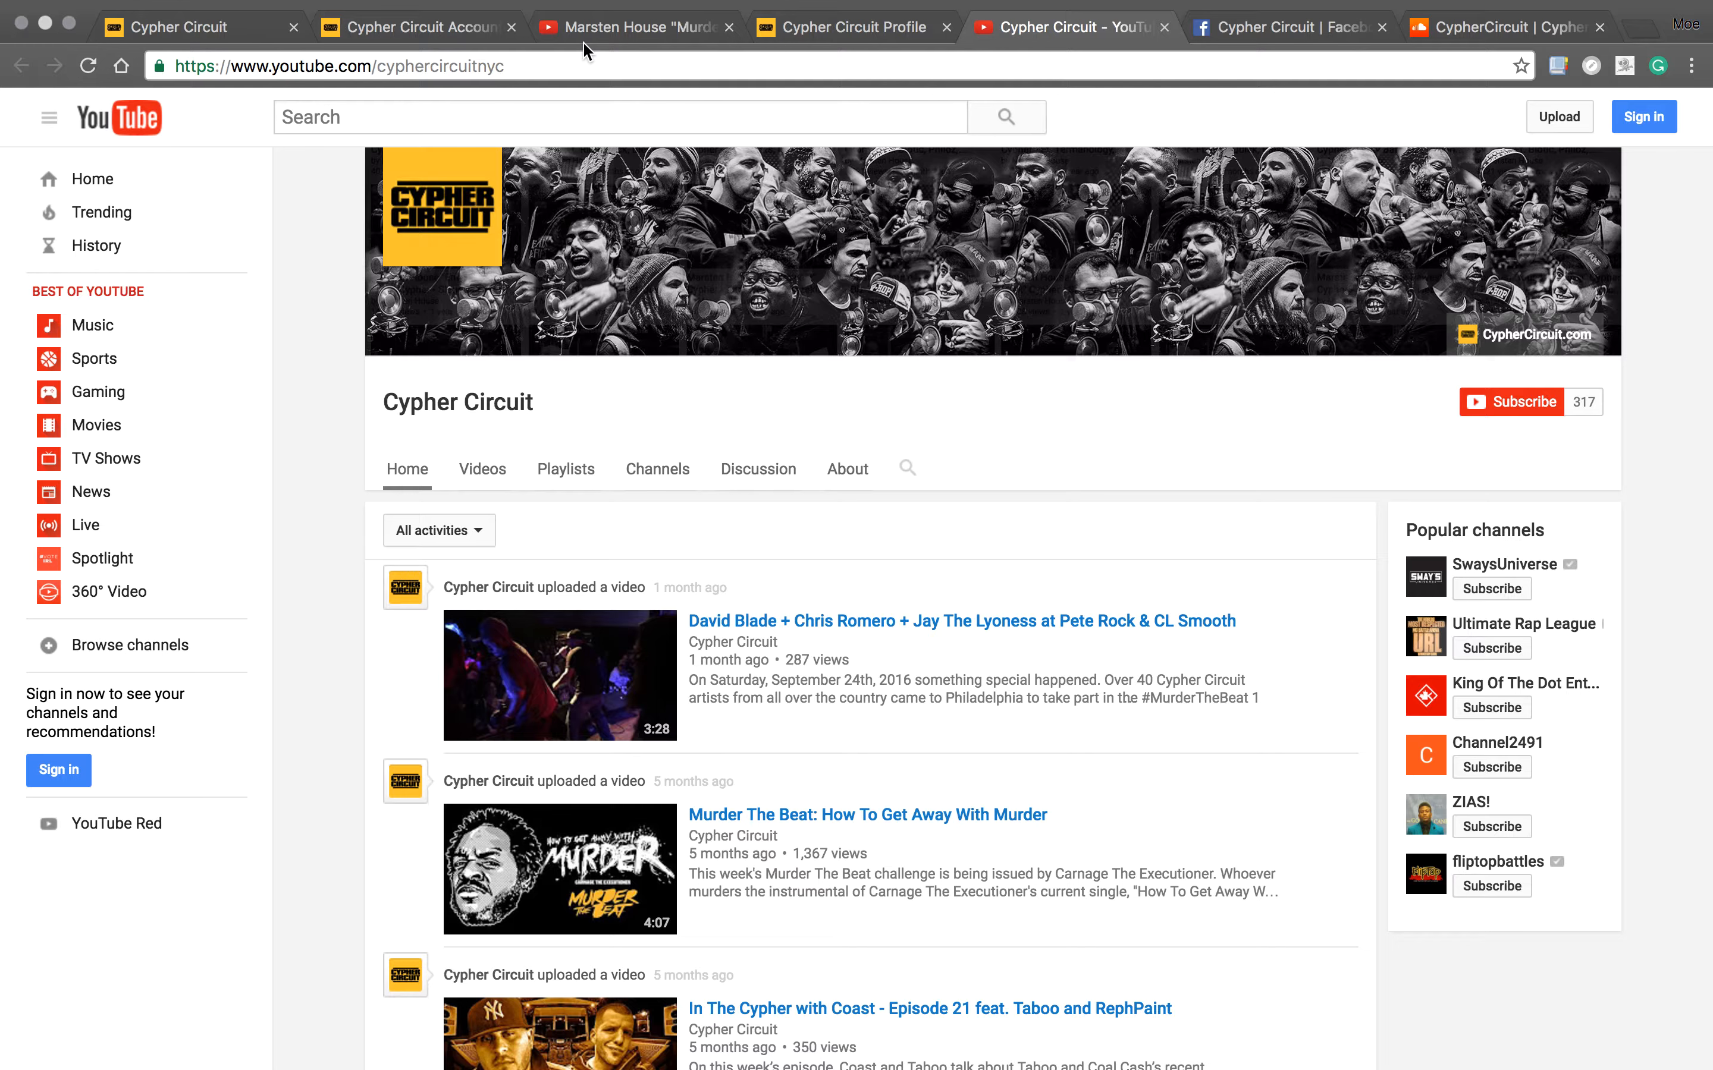
{"action": "left_click_drag", "start_coordinate": [547, 66], "coordinate": [145, 57]}
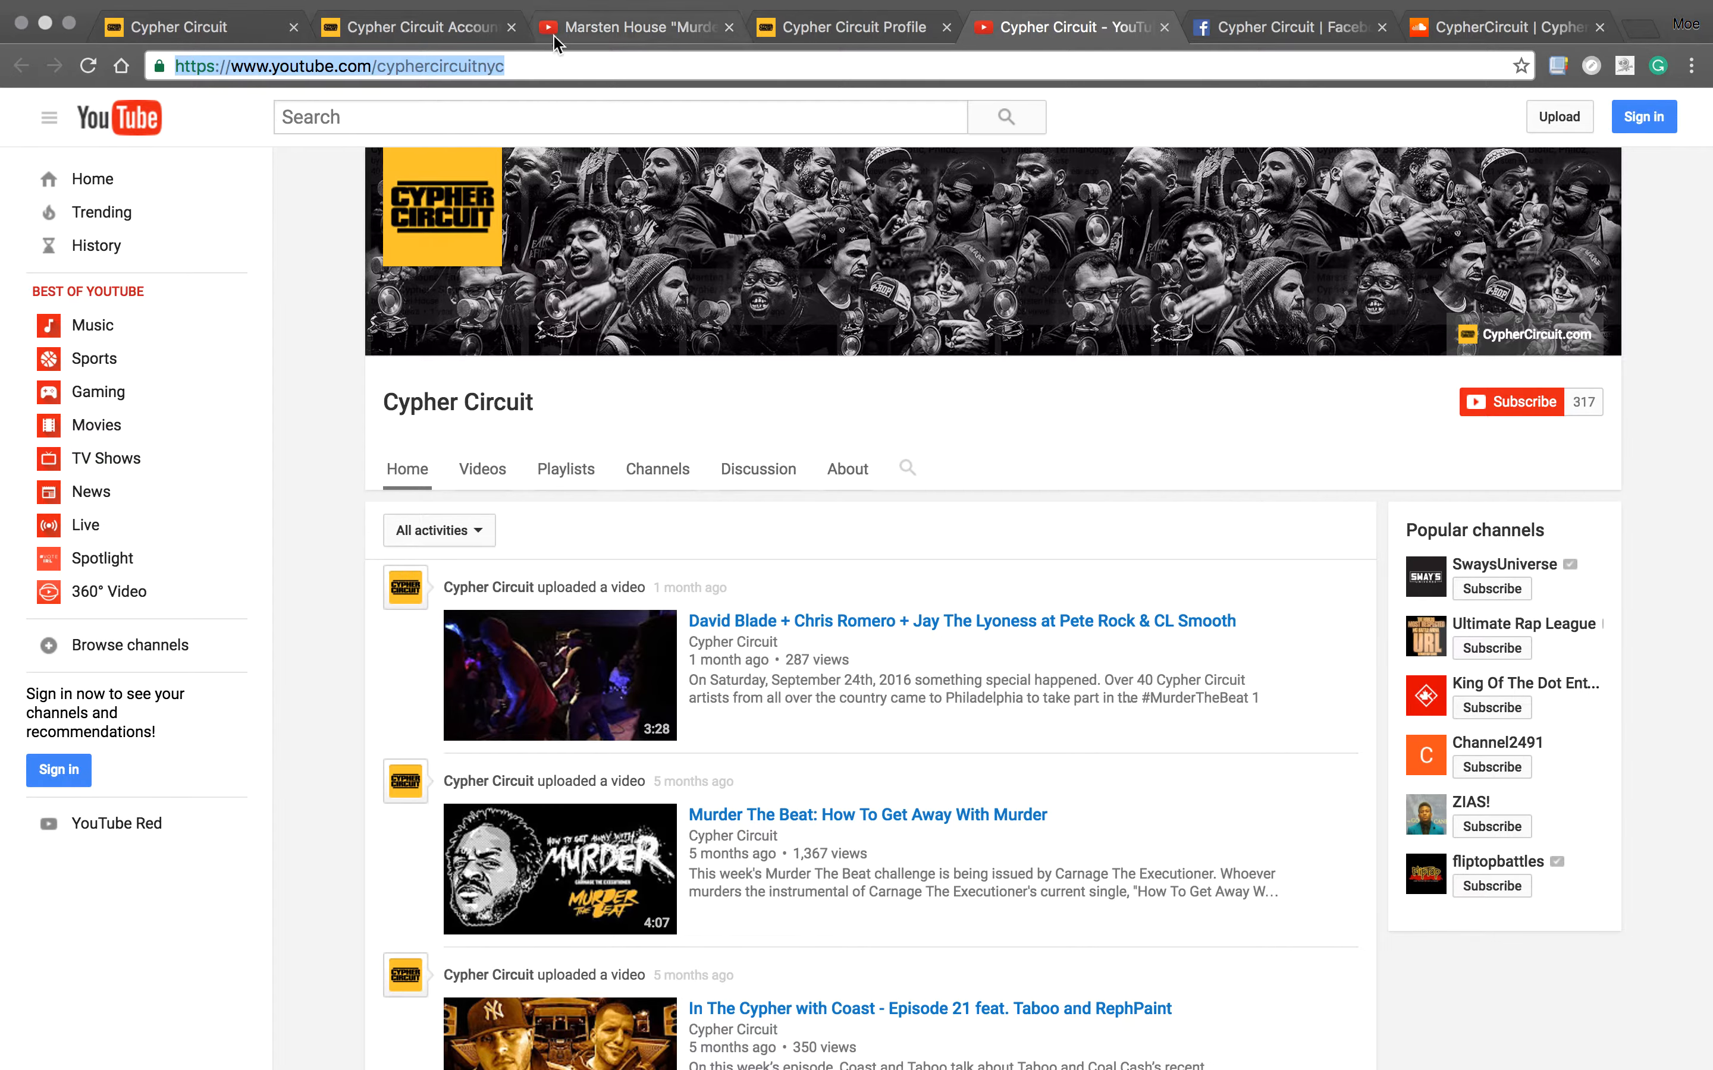
{"action": "left_click", "coordinate": [226, 29]}
{"action": "left_click", "coordinate": [356, 39]}
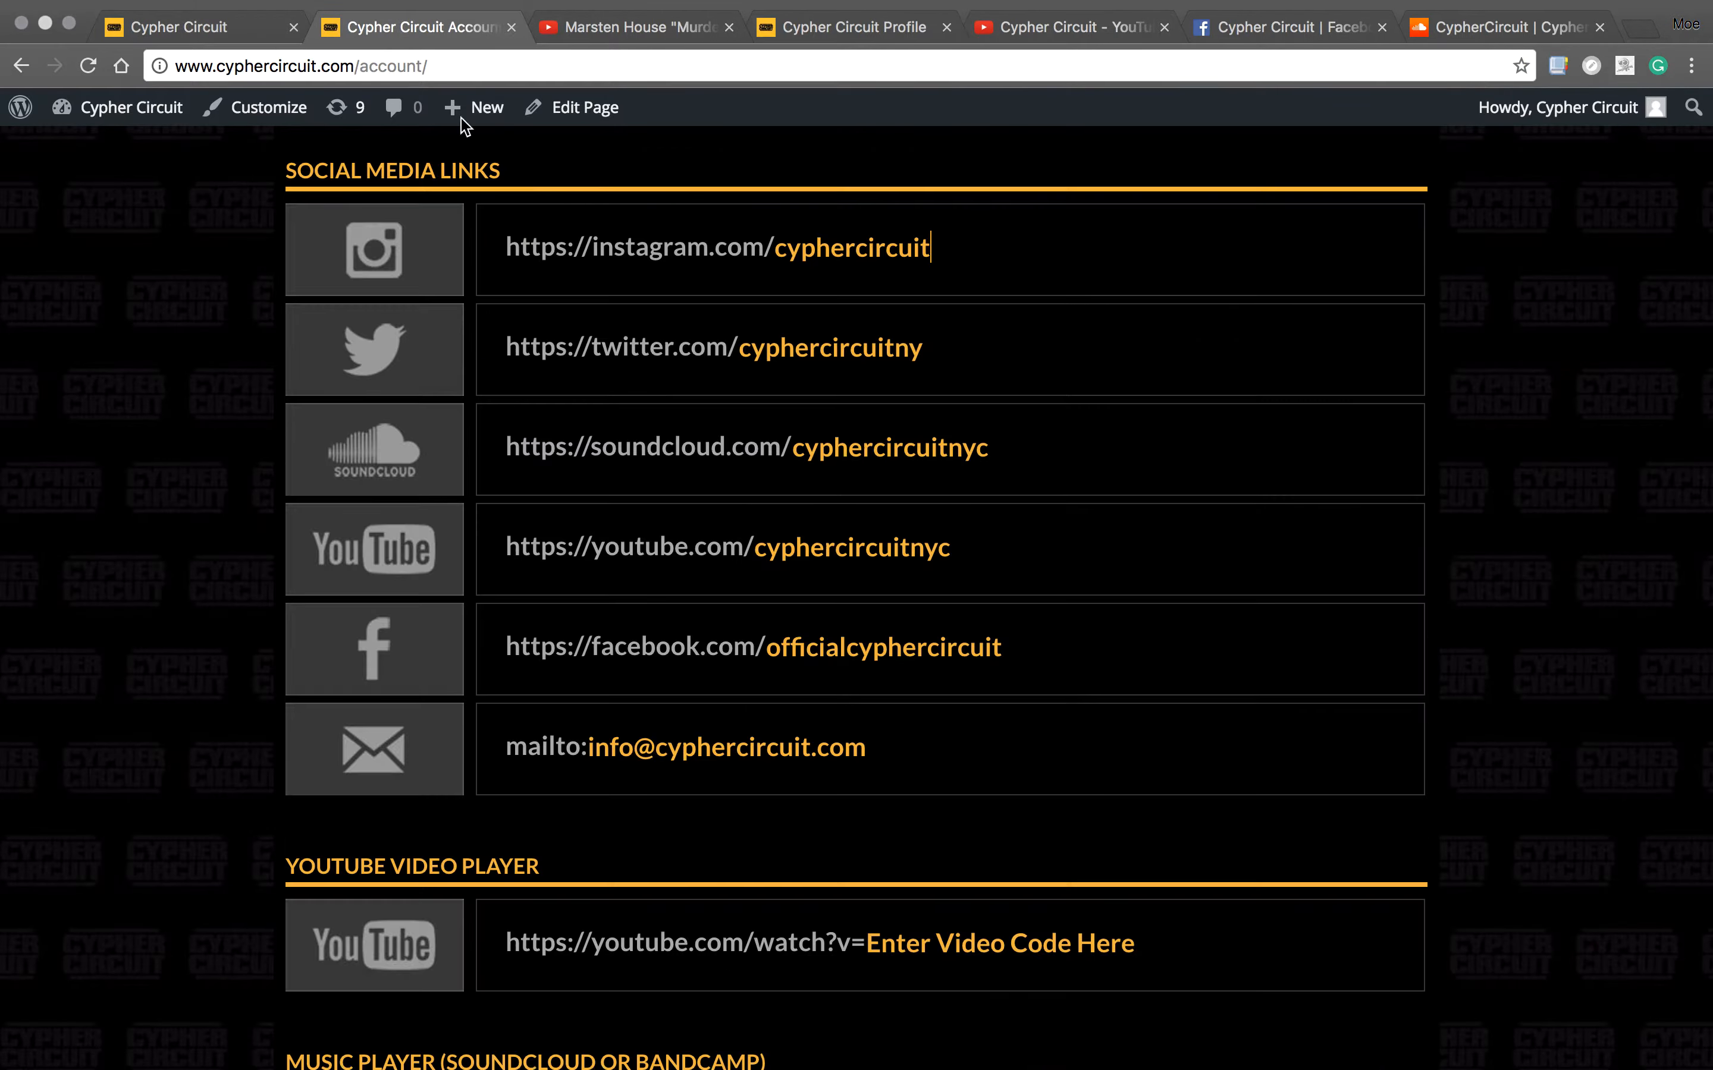
- View the Cypher Circuit Facebook page's web address, dismissing the login prompt, and return to the account form
{"action": "left_click", "coordinate": [1263, 34]}
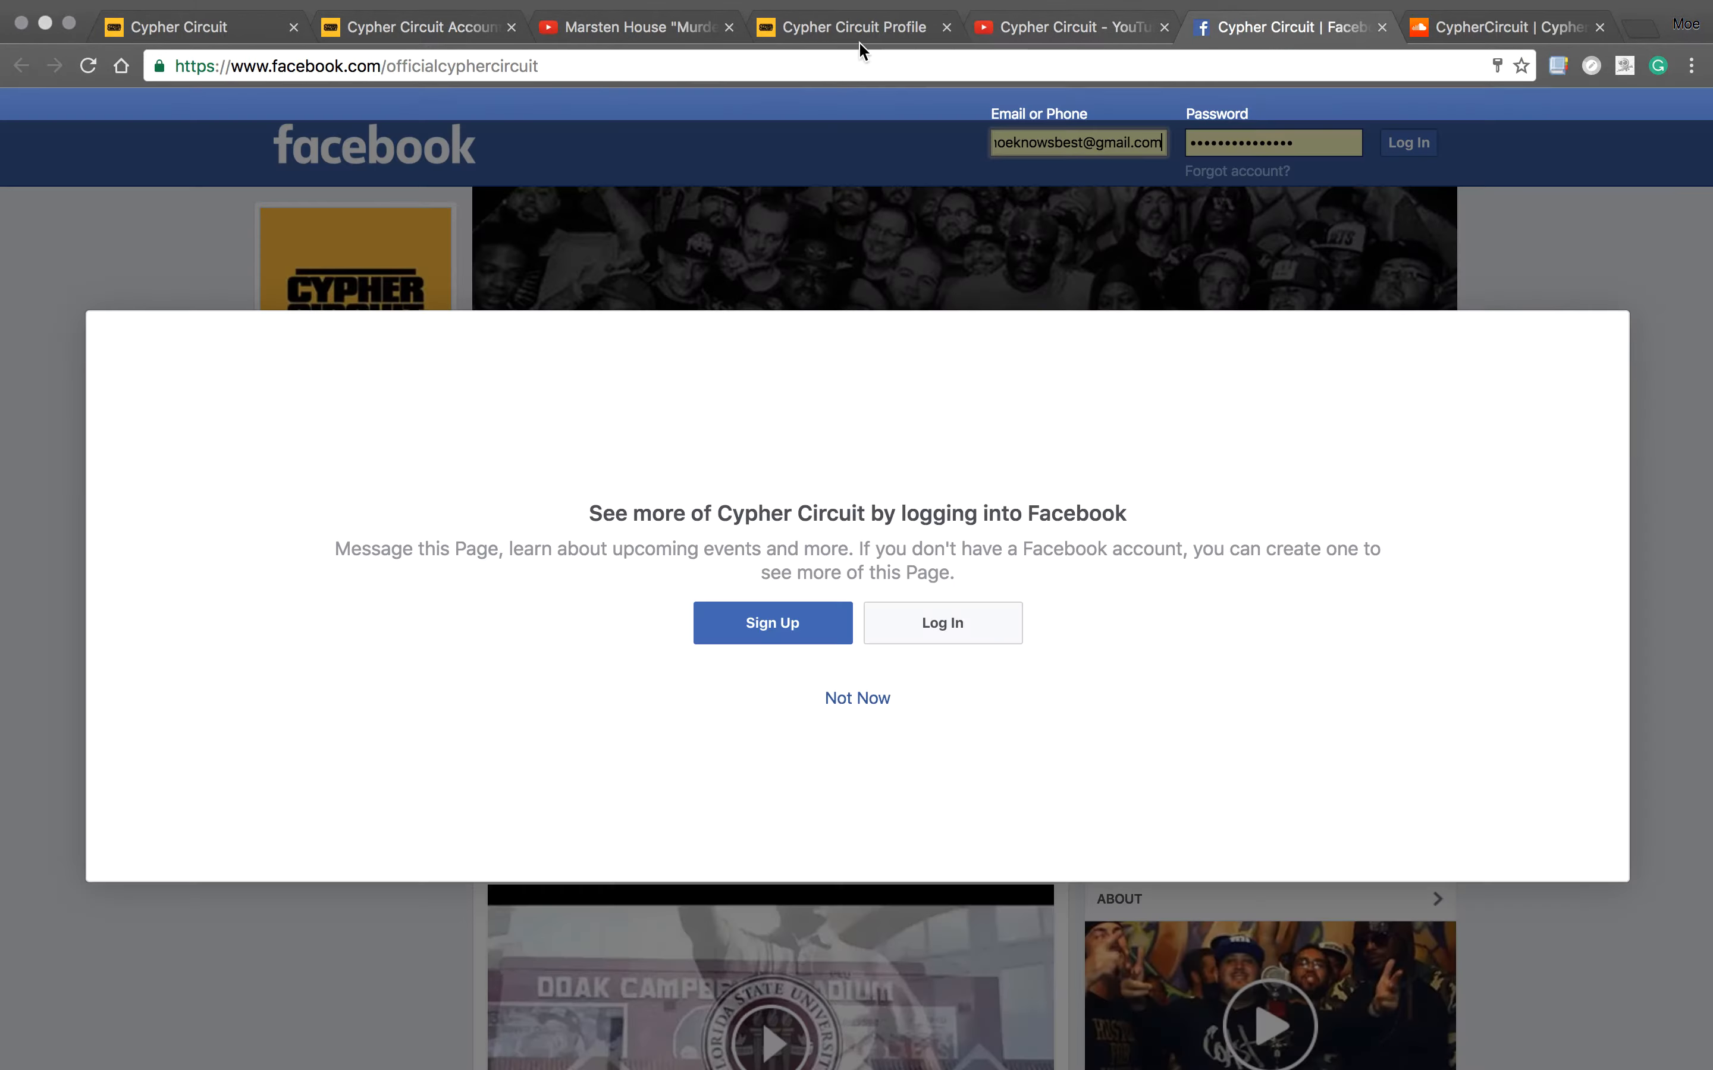
{"action": "left_click", "coordinate": [854, 698]}
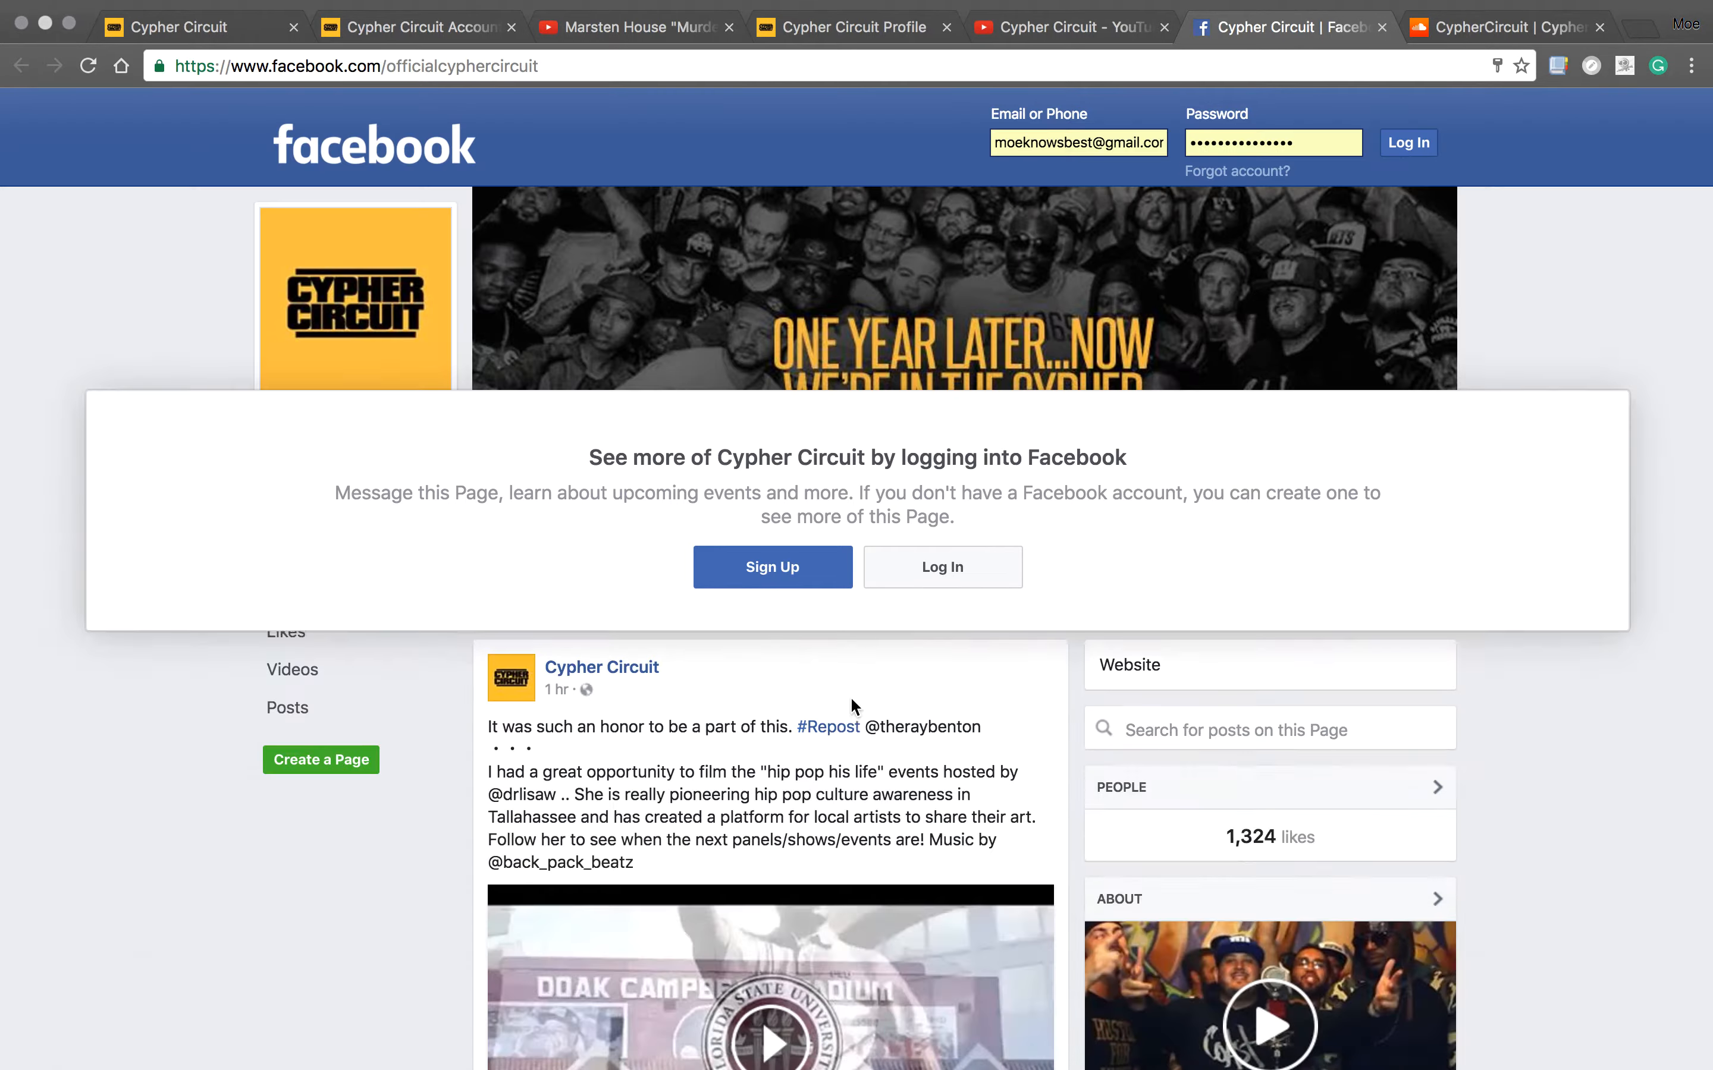
{"action": "left_click", "coordinate": [205, 32]}
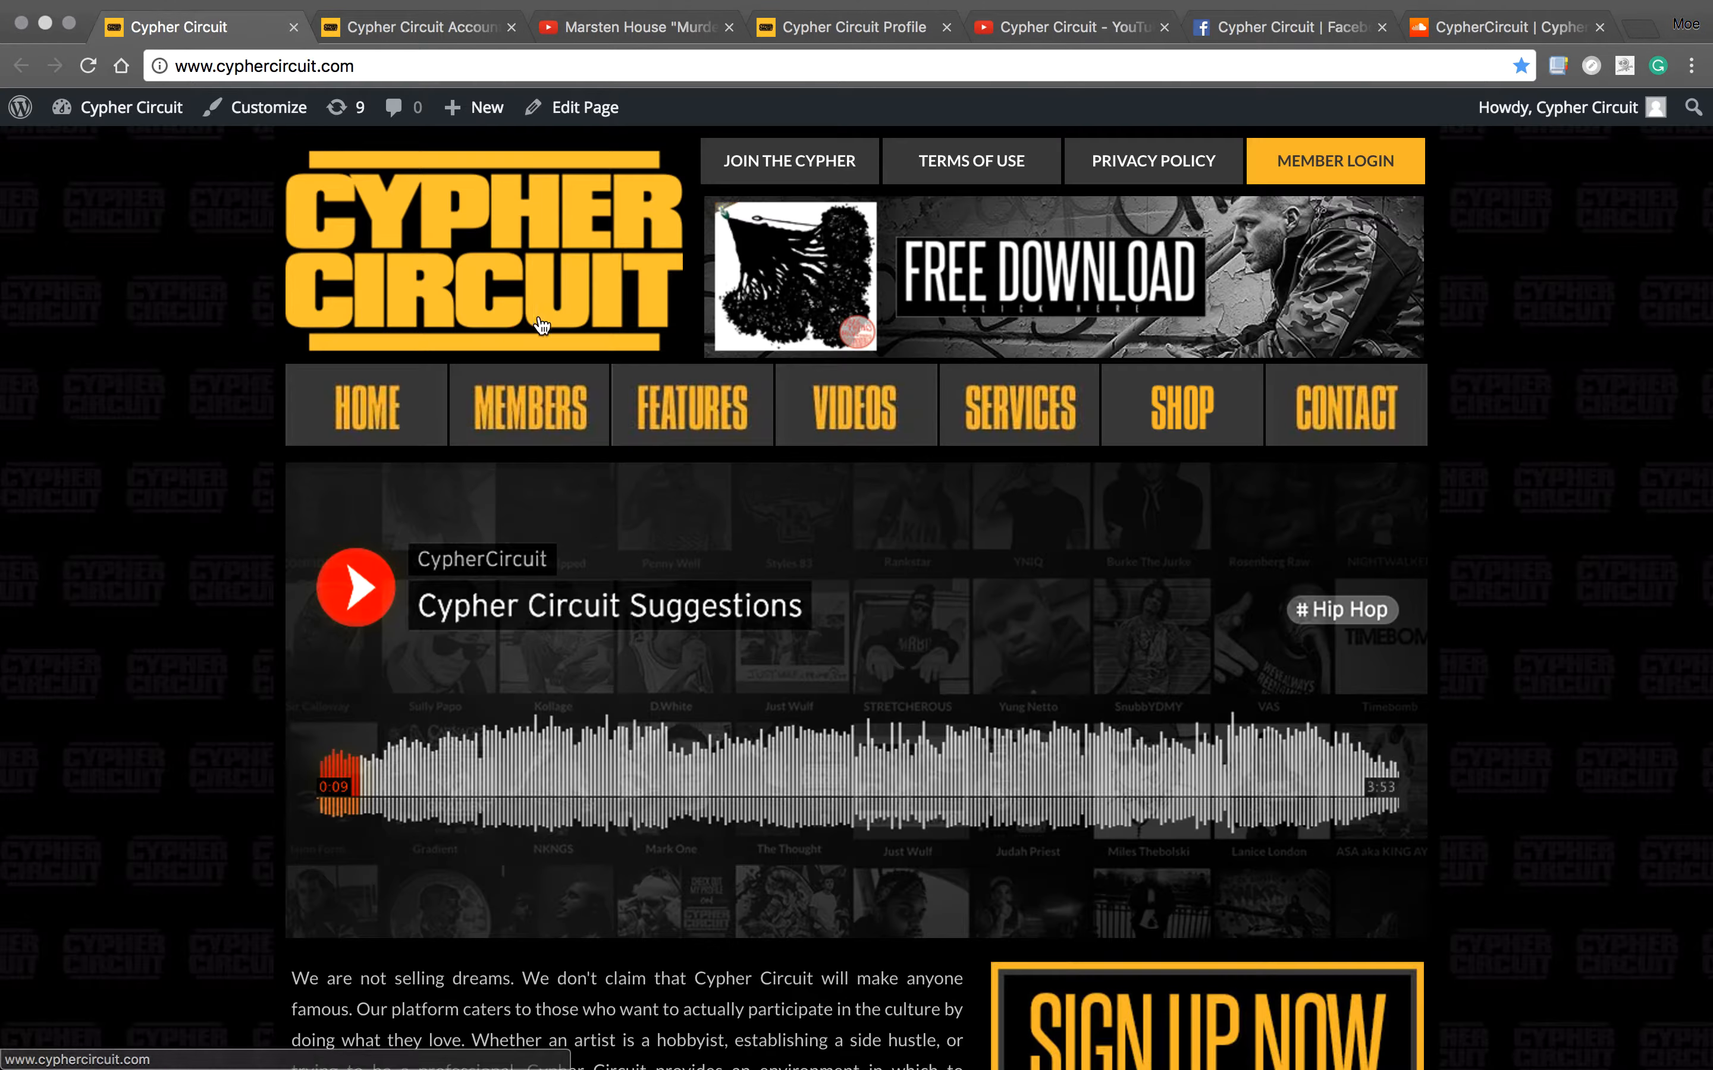
{"action": "left_click", "coordinate": [403, 26]}
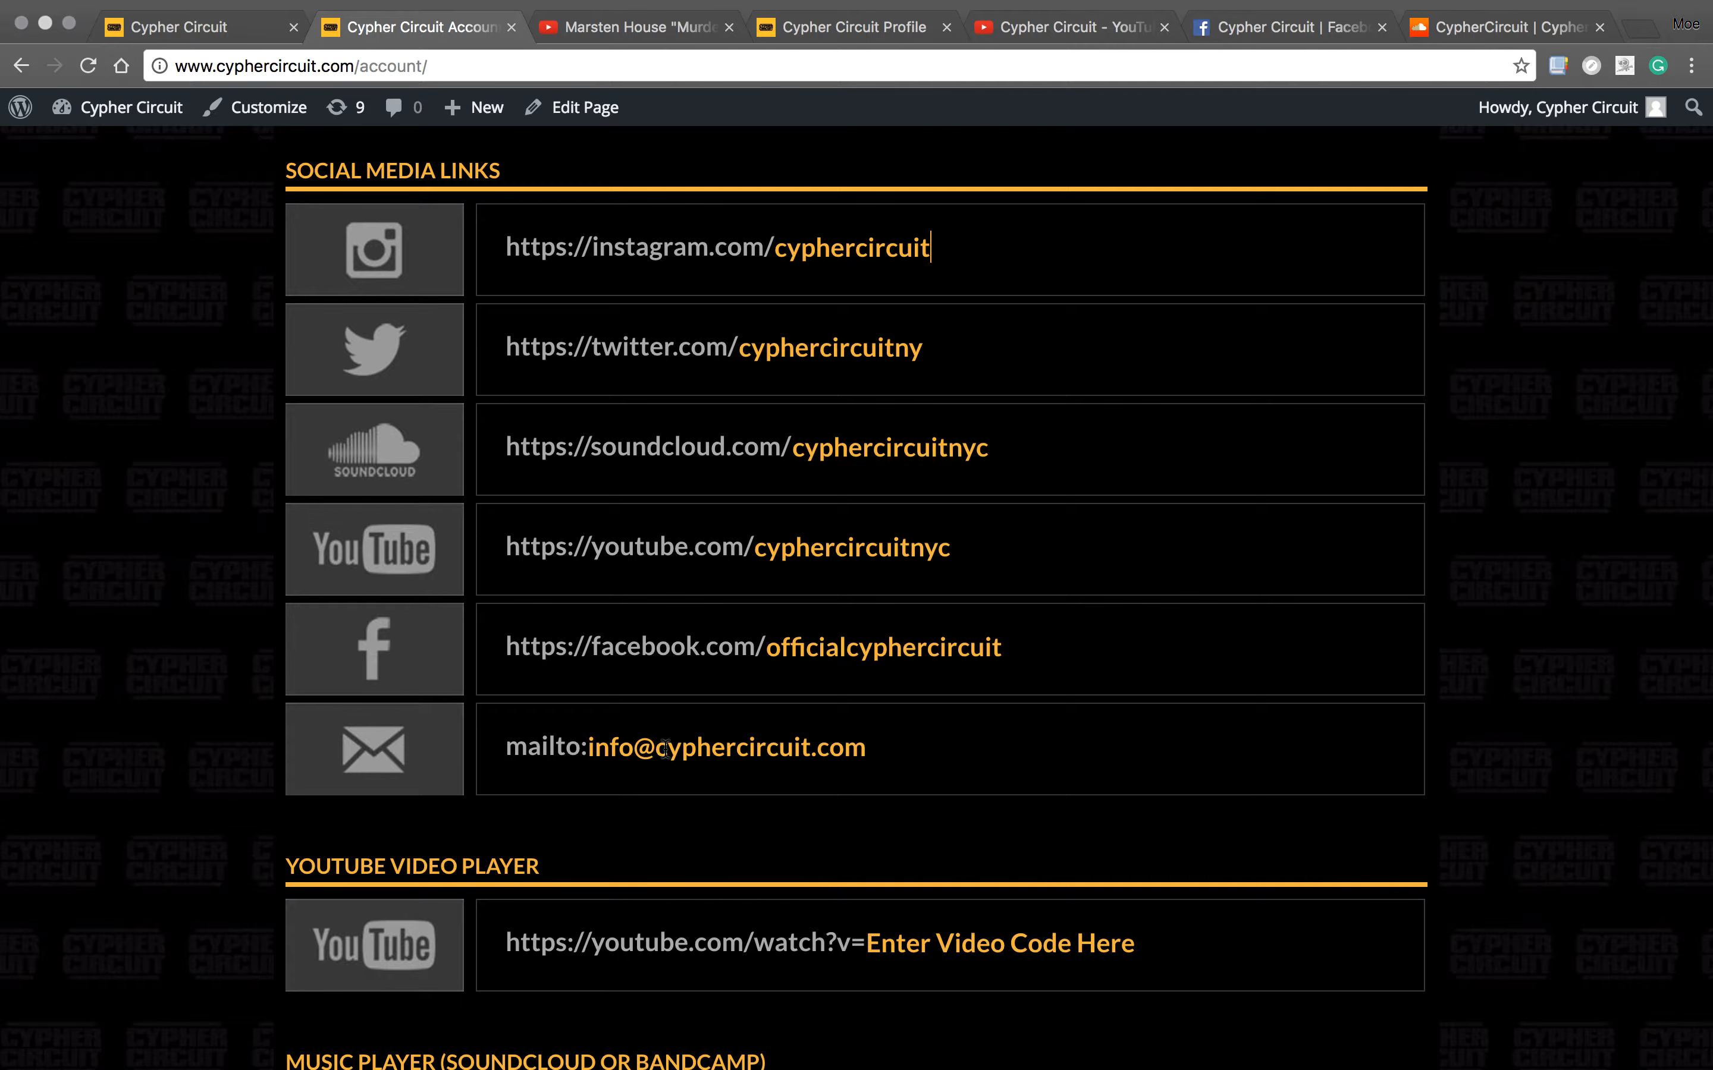
{"action": "double_click", "coordinate": [585, 747]}
{"action": "left_click_drag", "start_coordinate": [841, 752], "coordinate": [839, 751]}
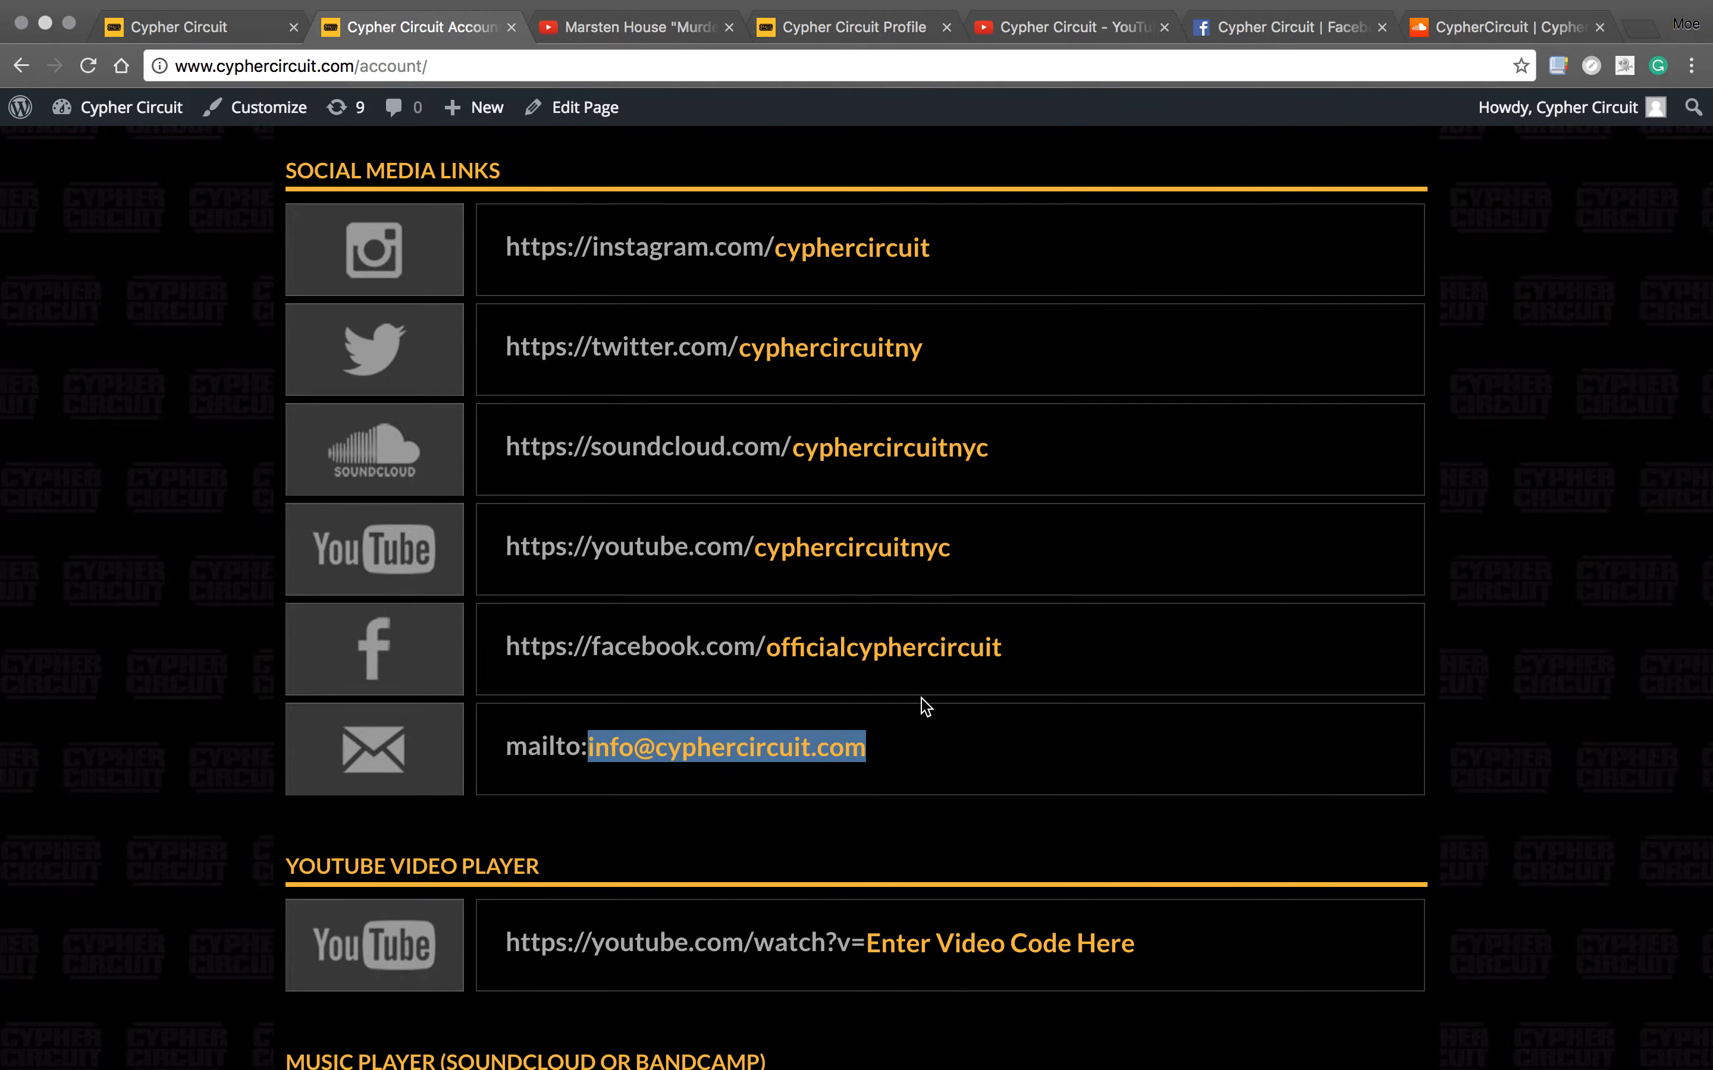
{"action": "scroll", "coordinate": [920, 704], "scroll_direction": "down", "scroll_amount": 3}
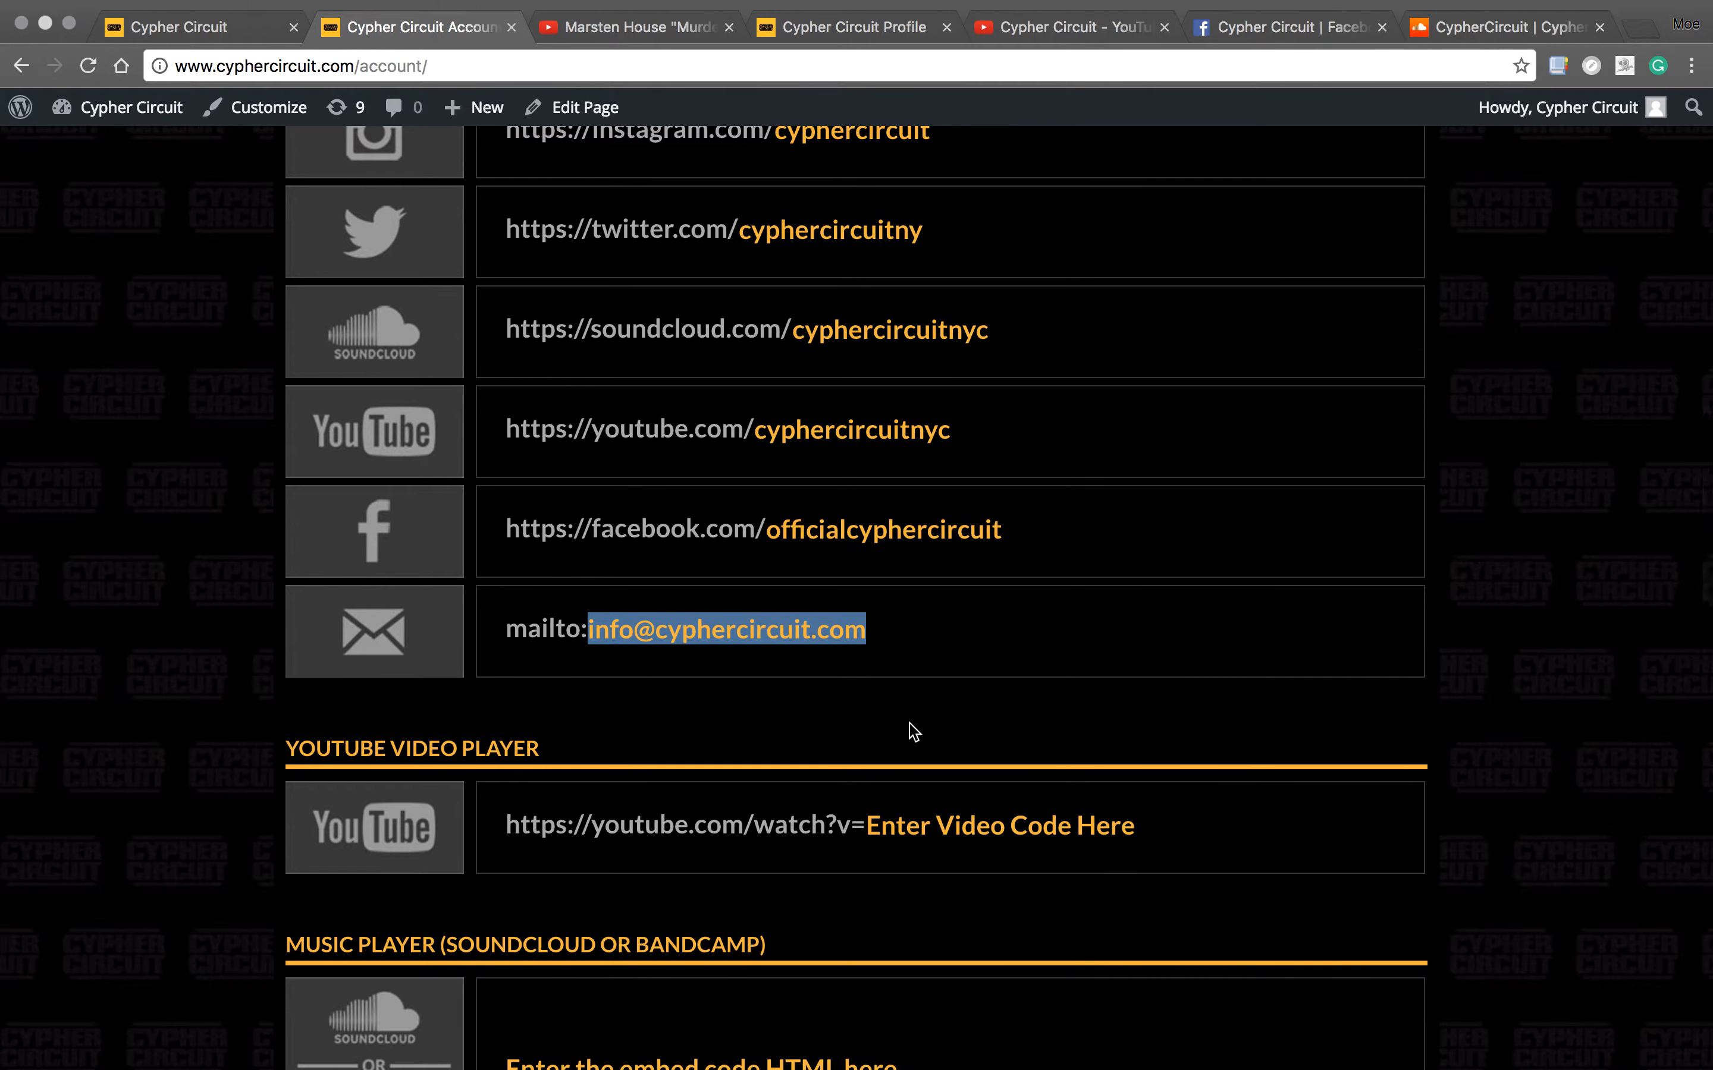
{"action": "scroll", "coordinate": [966, 699], "scroll_direction": "down", "scroll_amount": 4}
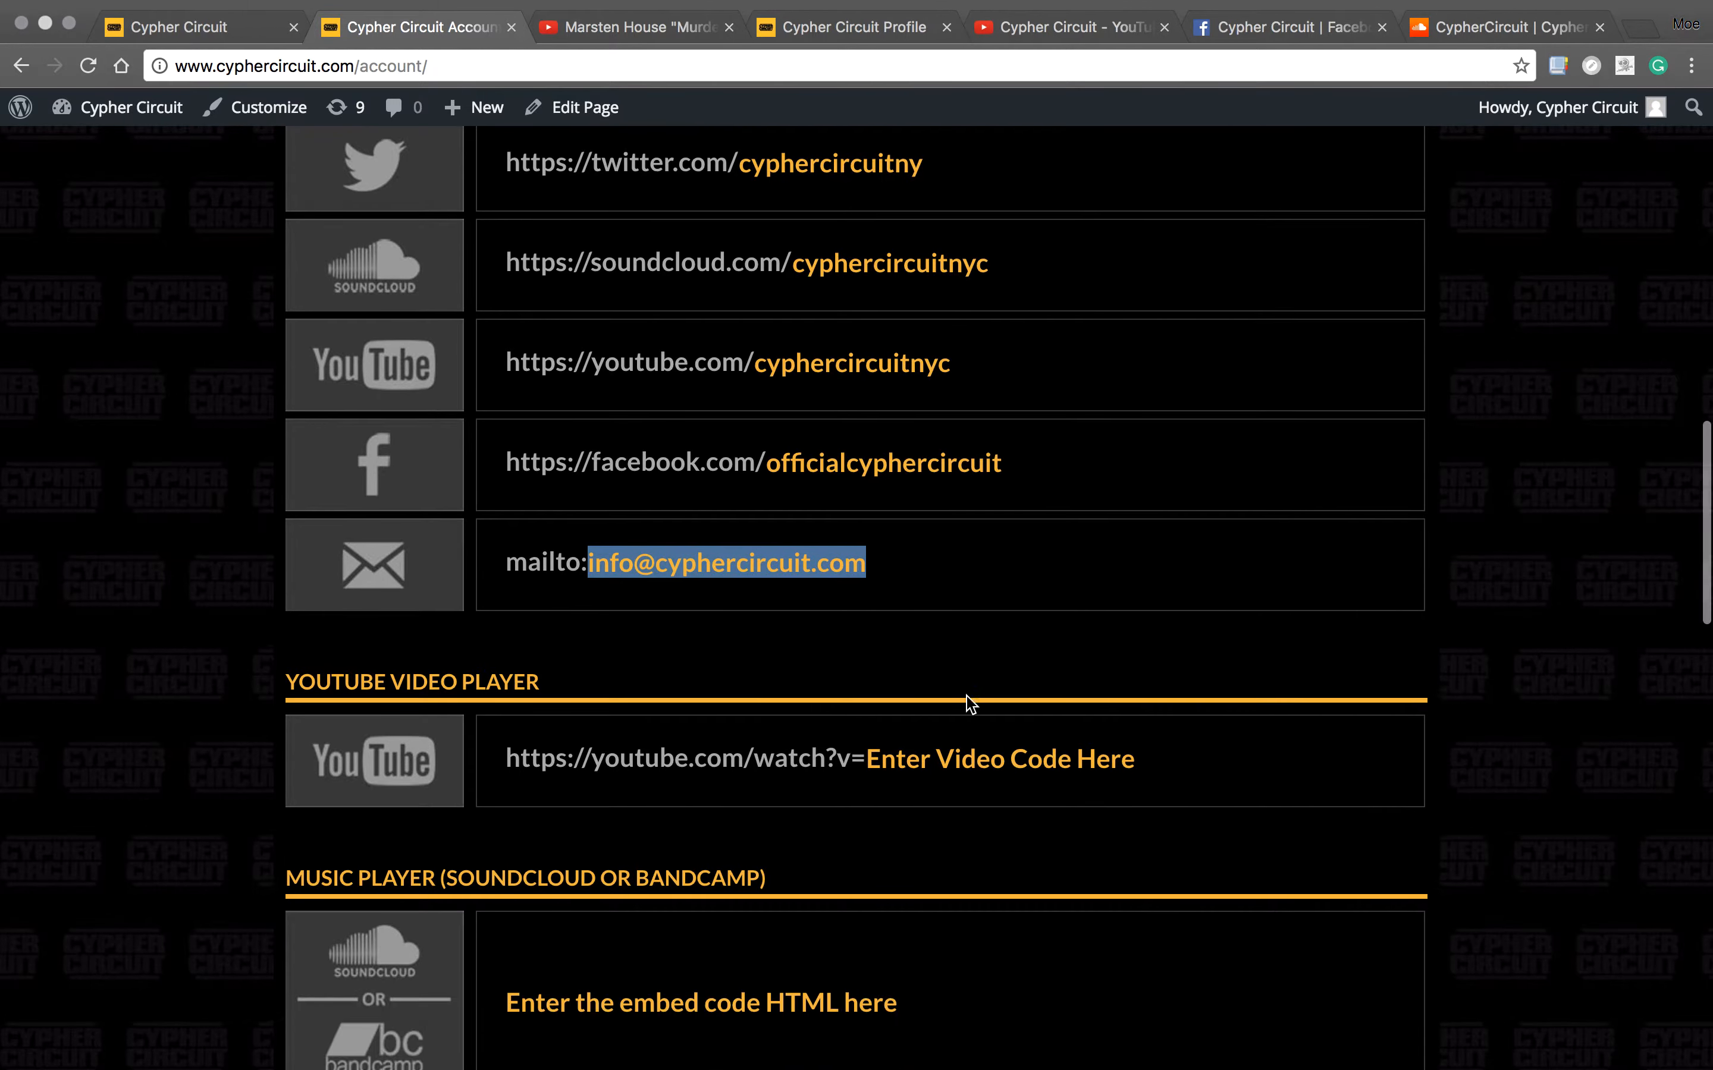
{"action": "scroll", "coordinate": [930, 620], "scroll_direction": "down", "scroll_amount": 1}
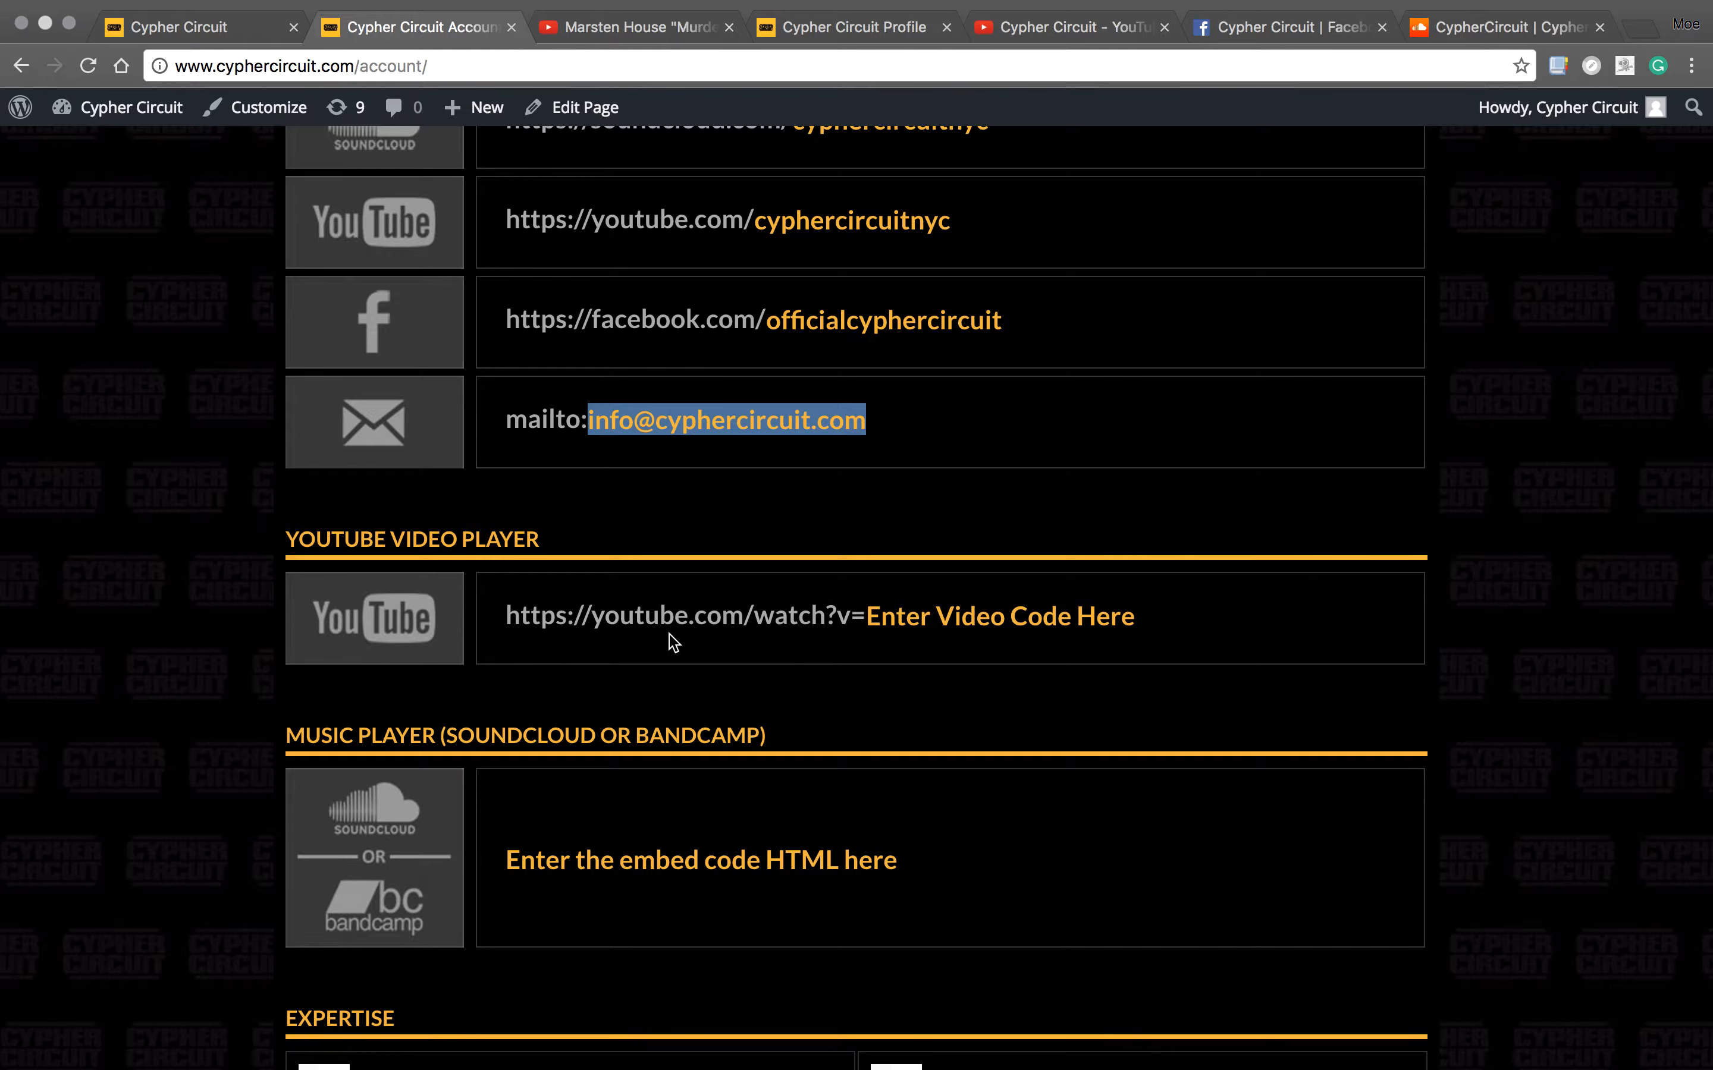
{"action": "left_click_drag", "start_coordinate": [510, 616], "coordinate": [871, 616]}
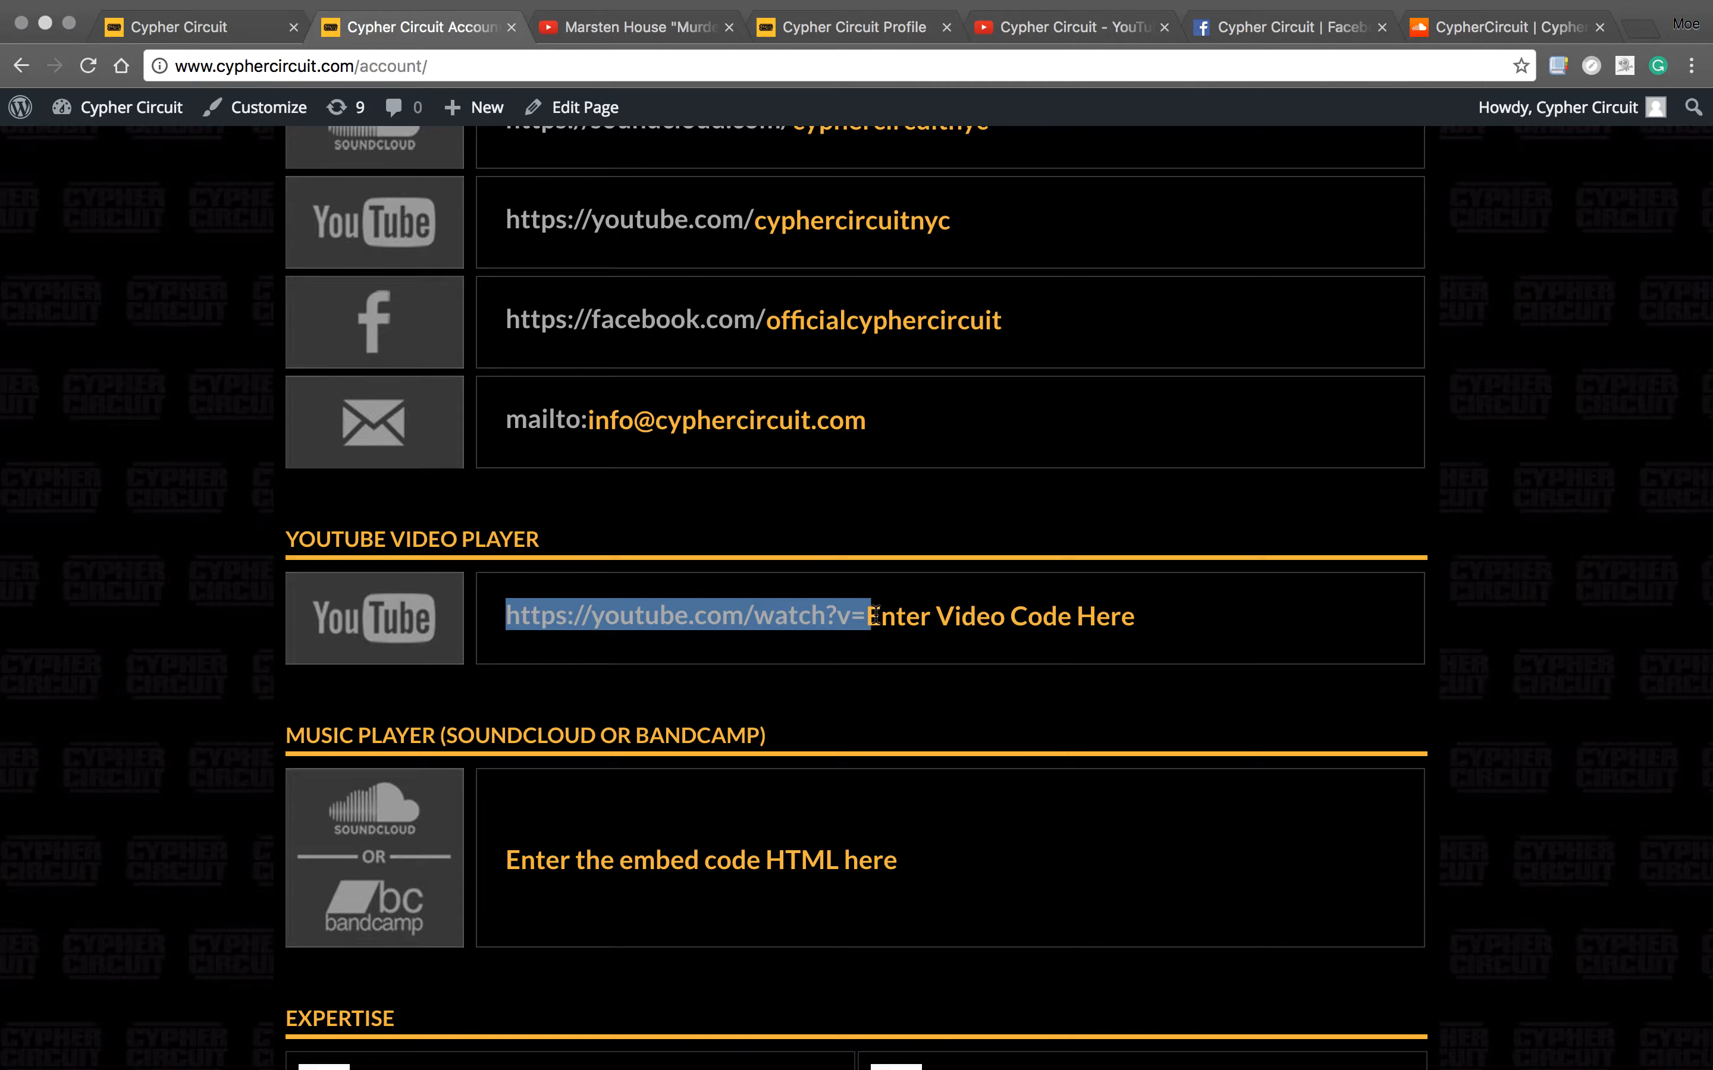
- Copy the video code ztRIYwrDb7s from the Marsten House YouTube video's web address into the YouTube video player field of the account form
{"action": "left_click", "coordinate": [872, 619]}
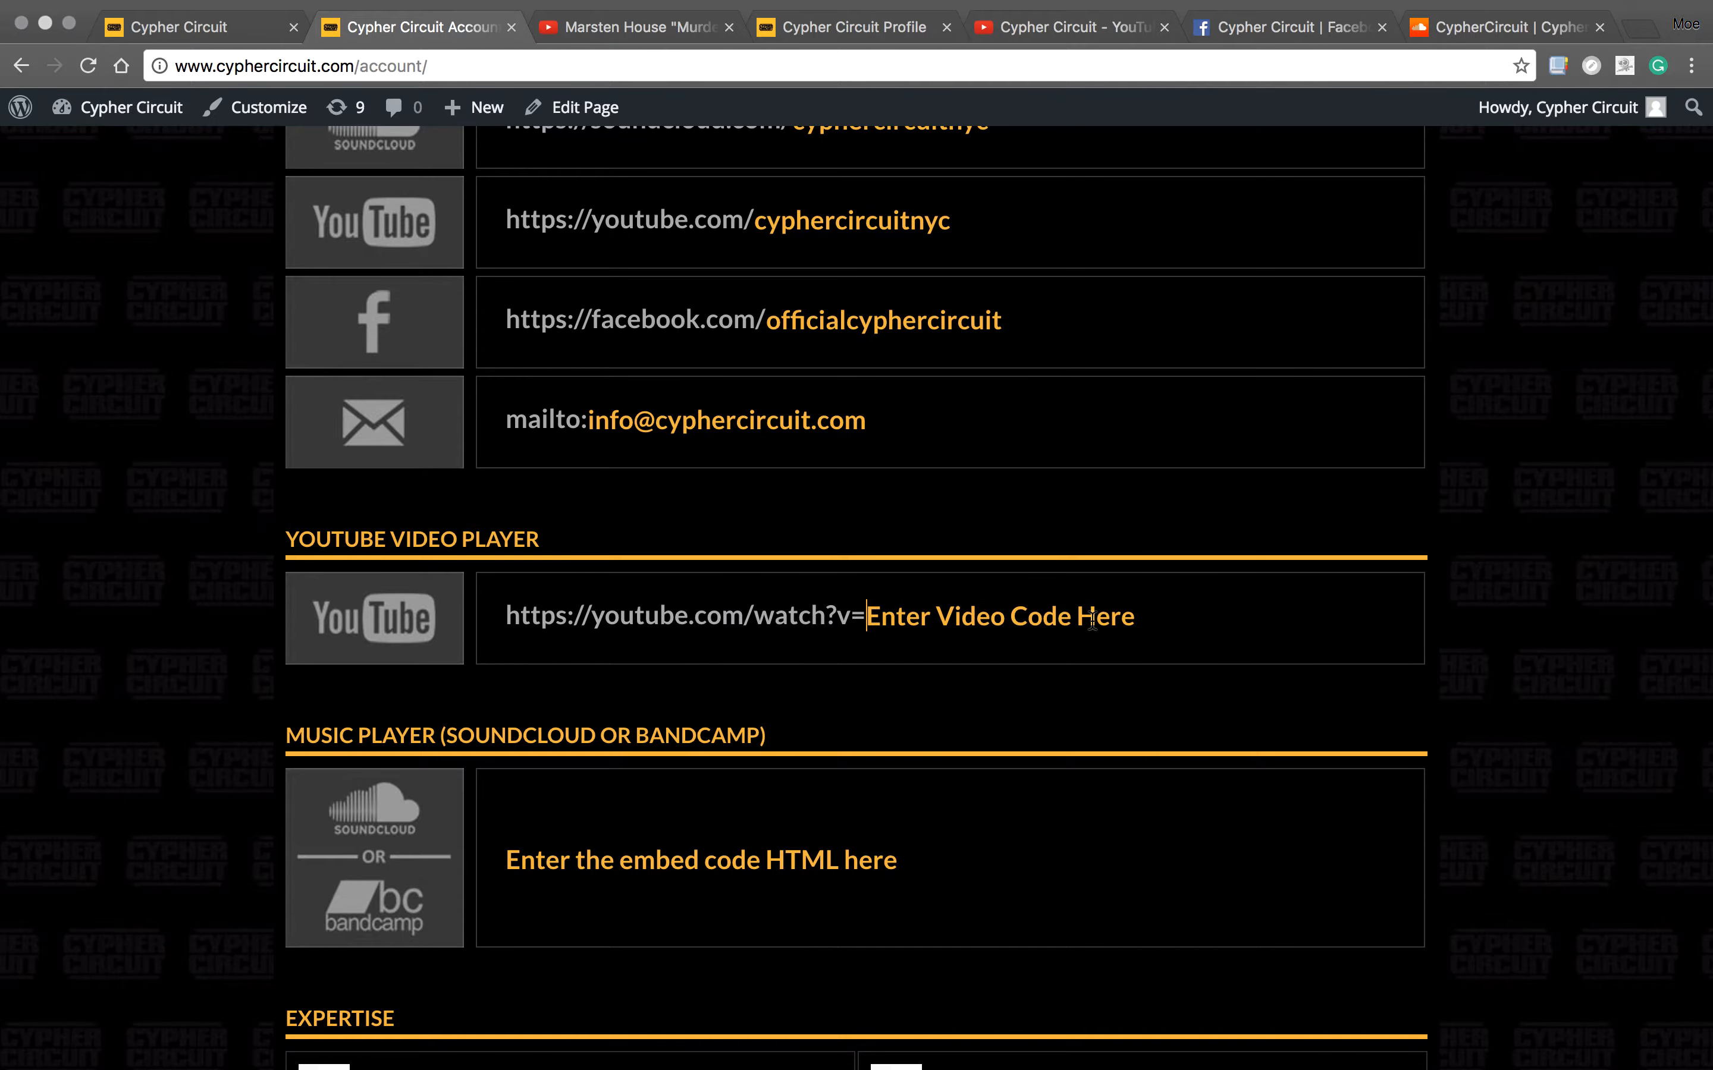
{"action": "left_click", "coordinate": [654, 38]}
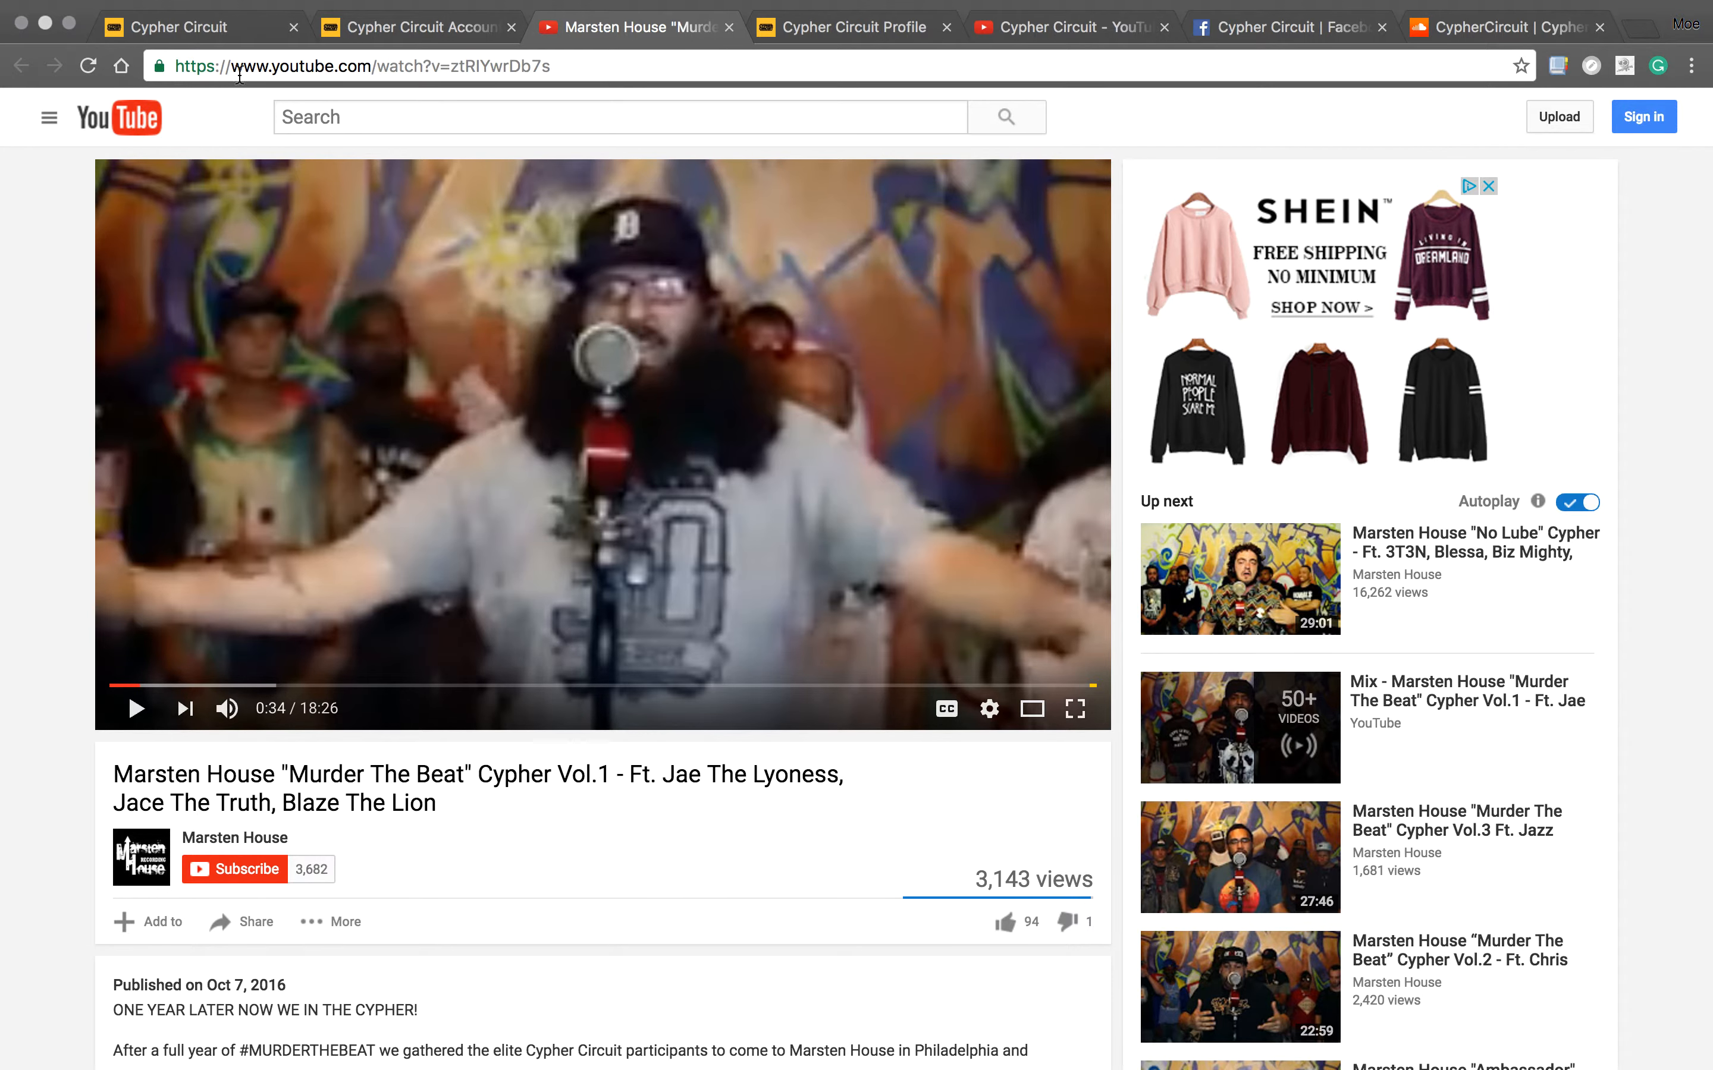
{"action": "left_click", "coordinate": [568, 66]}
{"action": "left_click_drag", "start_coordinate": [568, 68], "coordinate": [130, 42]}
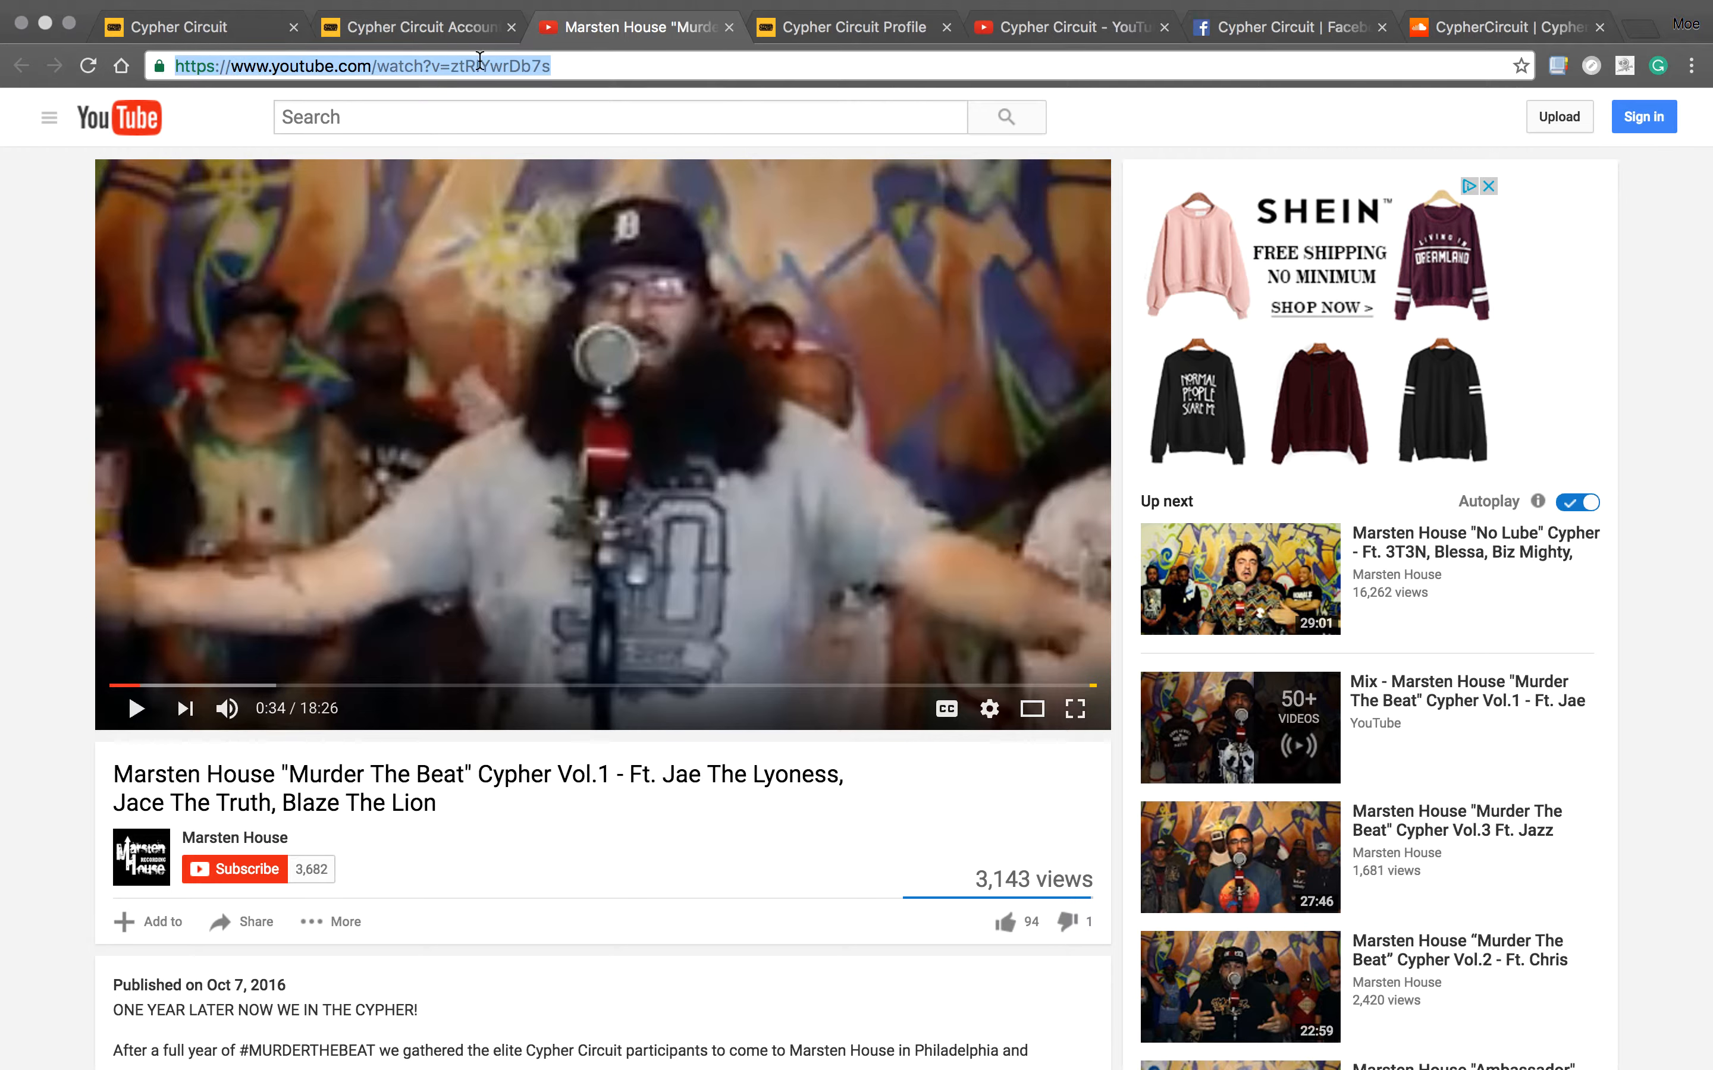
{"action": "left_click", "coordinate": [641, 71]}
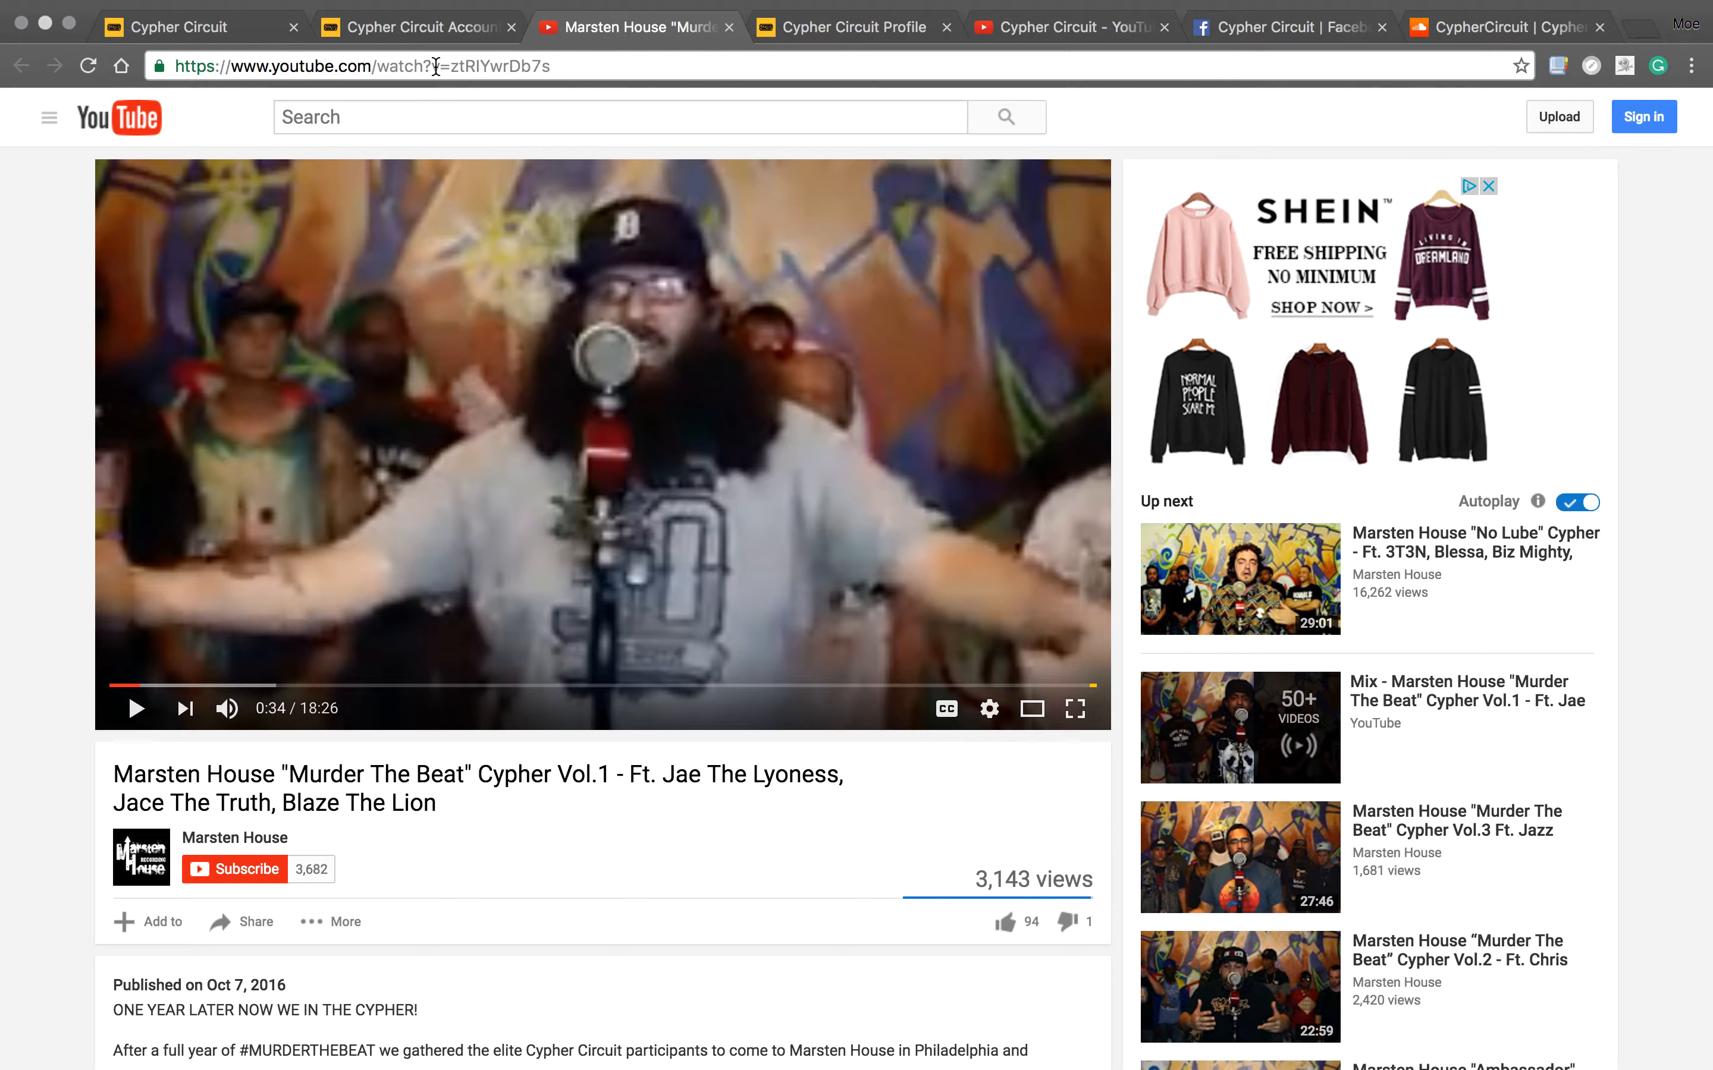
{"action": "left_click_drag", "start_coordinate": [450, 66], "coordinate": [554, 71]}
{"action": "key", "text": "super+c"}
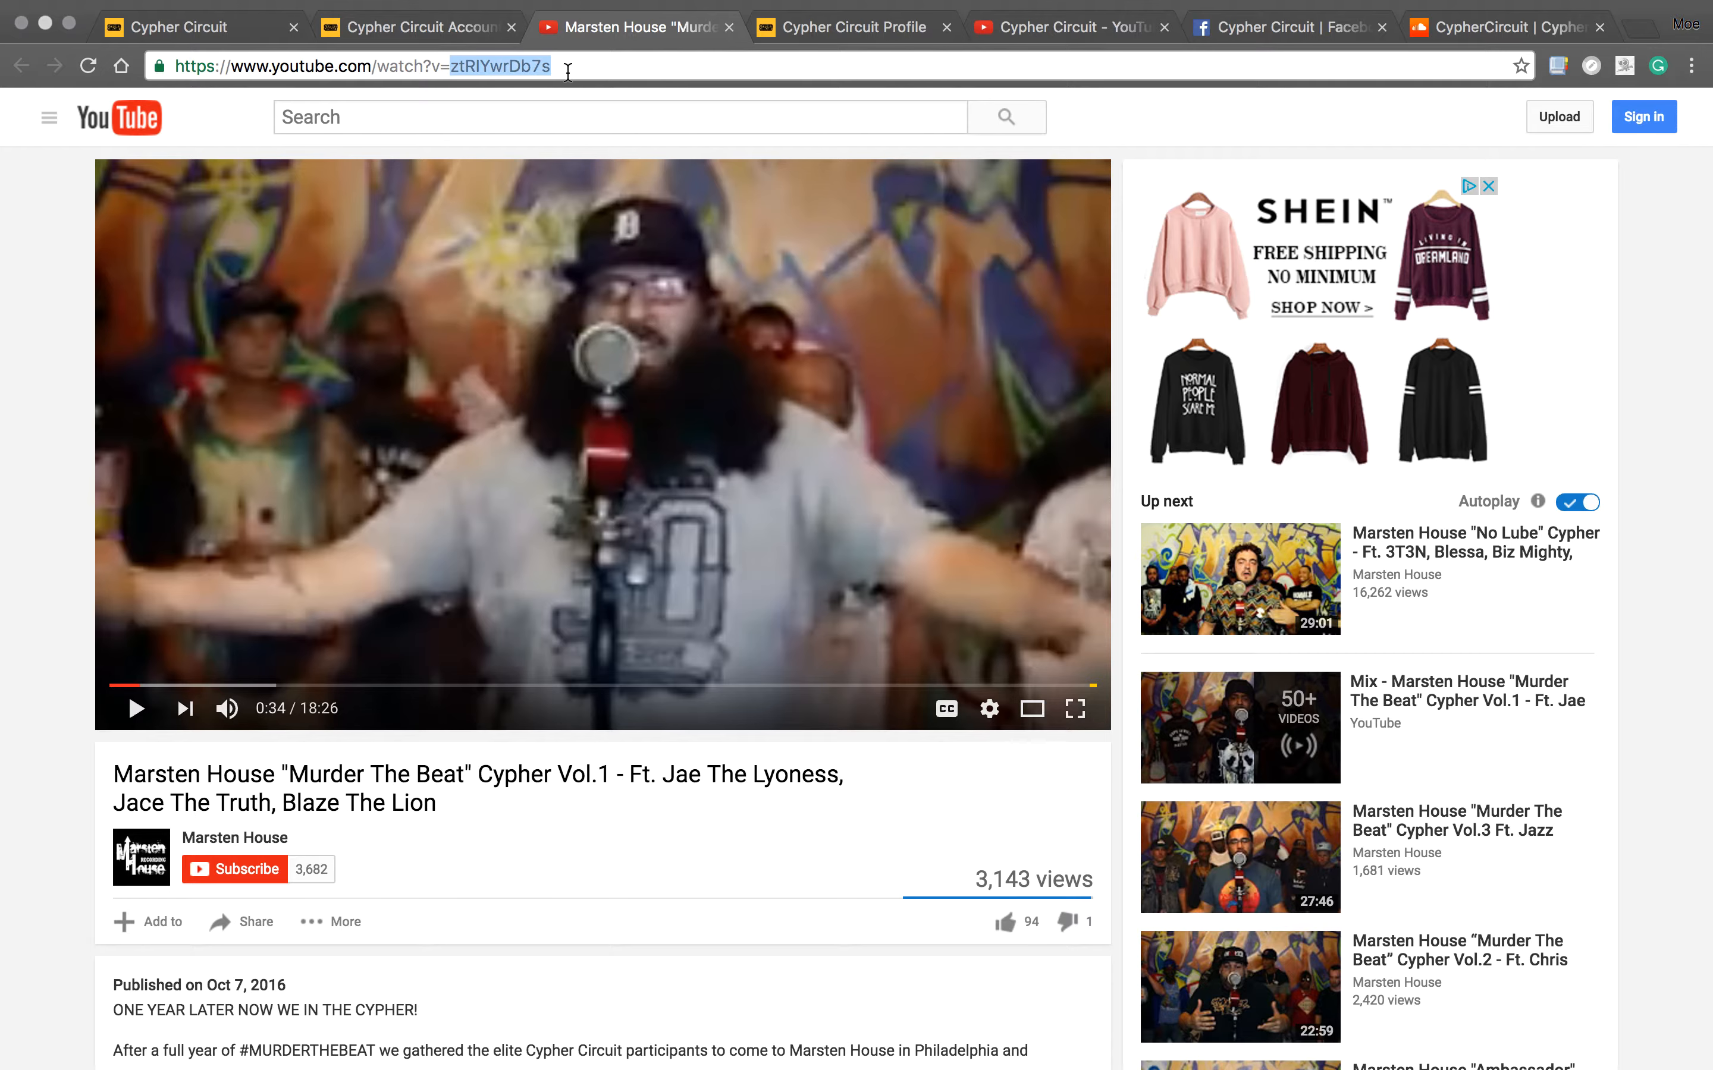
{"action": "left_click", "coordinate": [391, 30]}
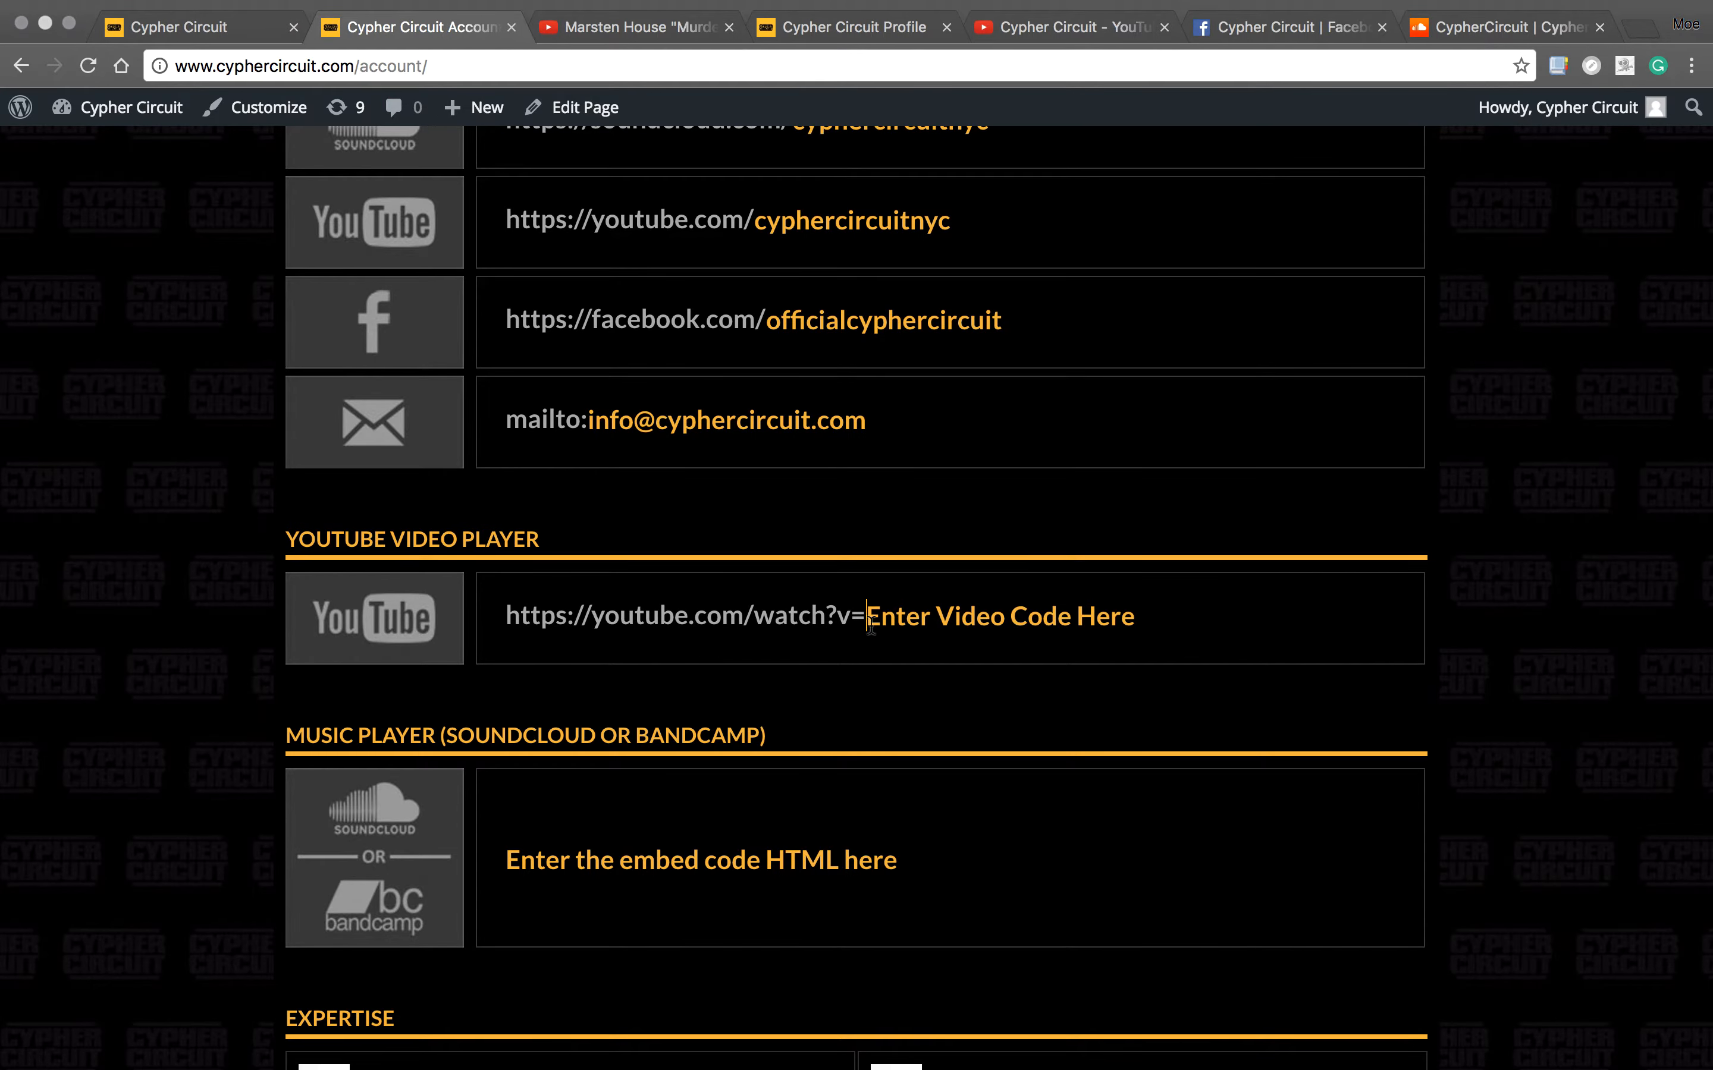
{"action": "key", "text": "super+v"}
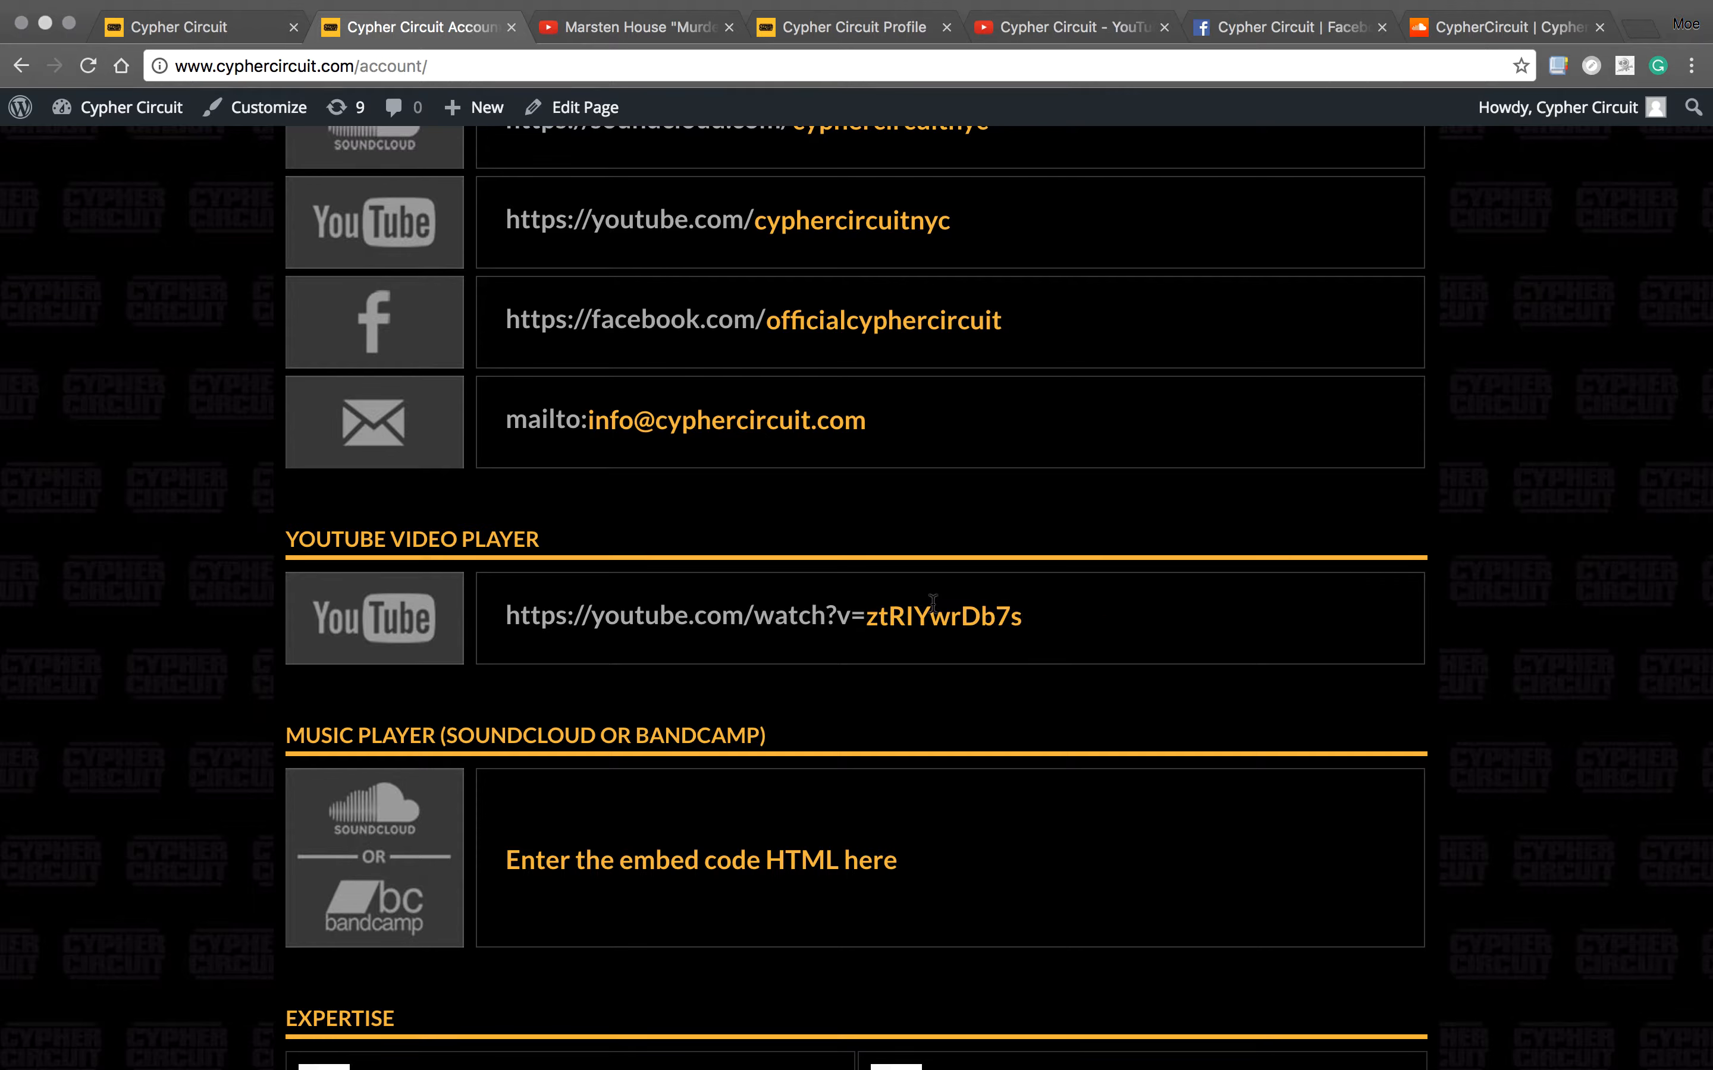
- Copy the embed code for the Cypher Circuit profile's player from its SoundCloud sharing options
{"action": "scroll", "coordinate": [933, 602], "scroll_direction": "down", "scroll_amount": 3}
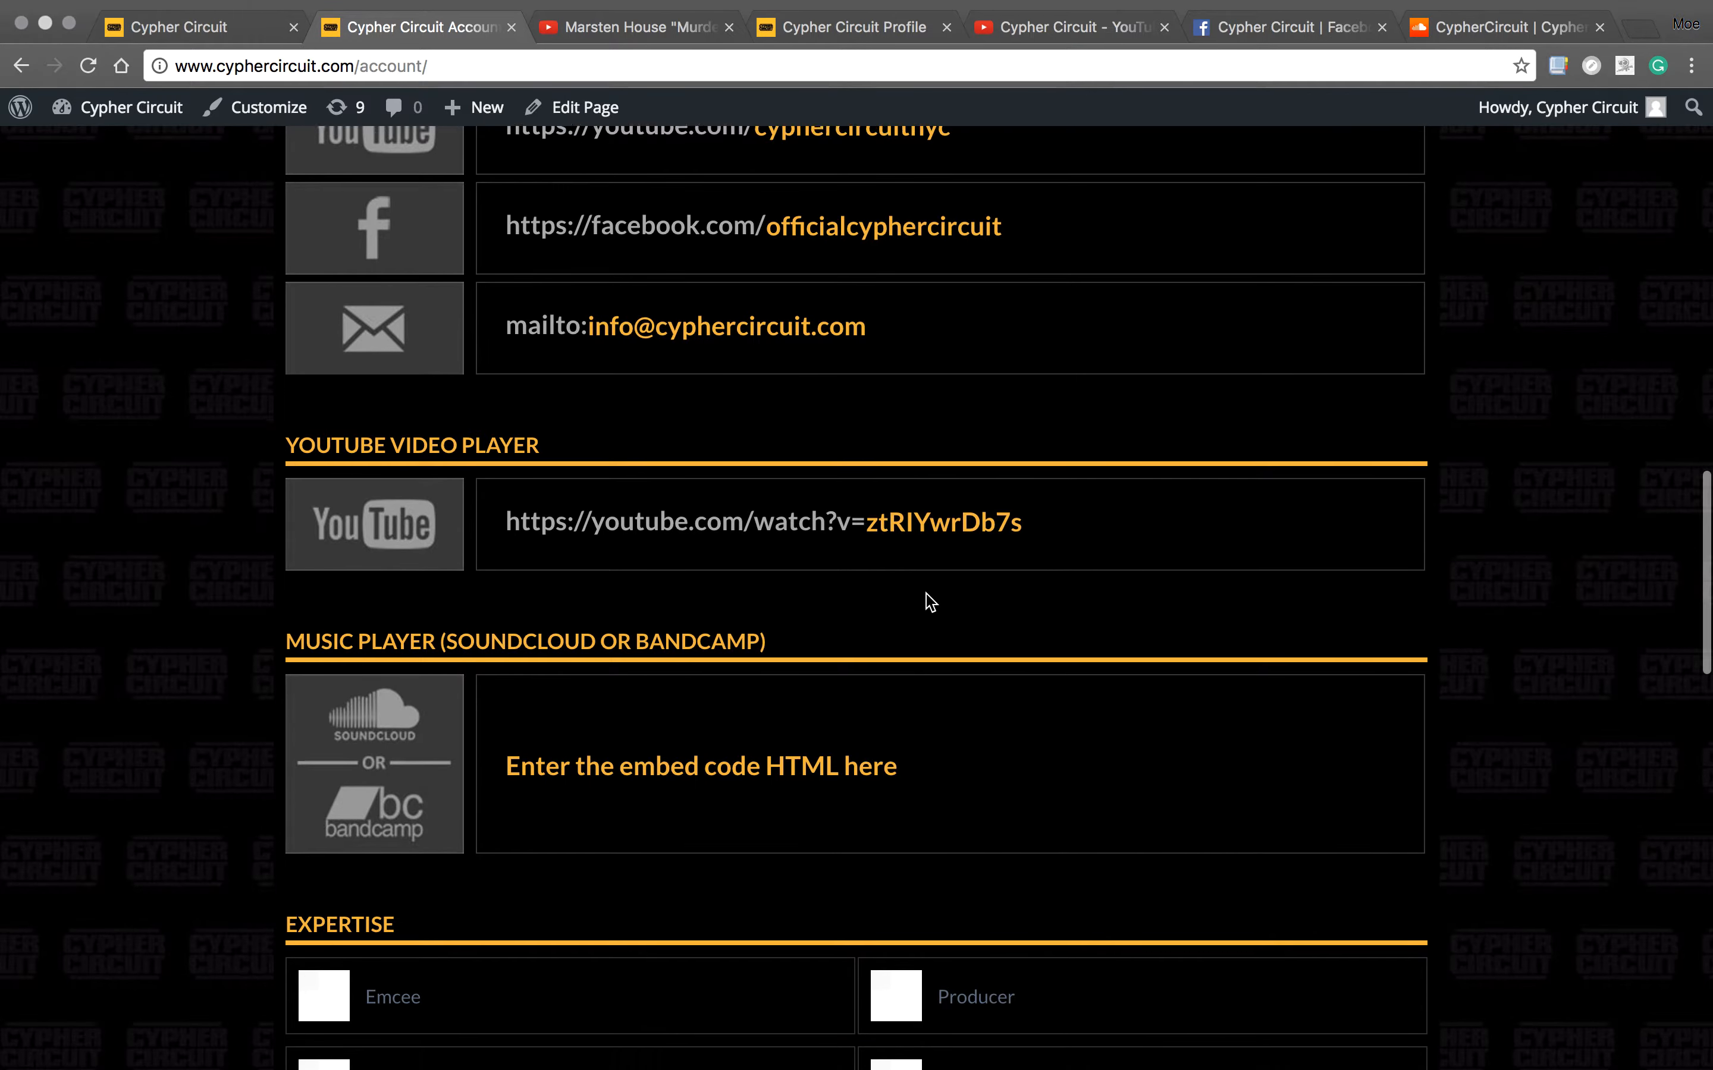
{"action": "scroll", "coordinate": [930, 602], "scroll_direction": "down", "scroll_amount": 1}
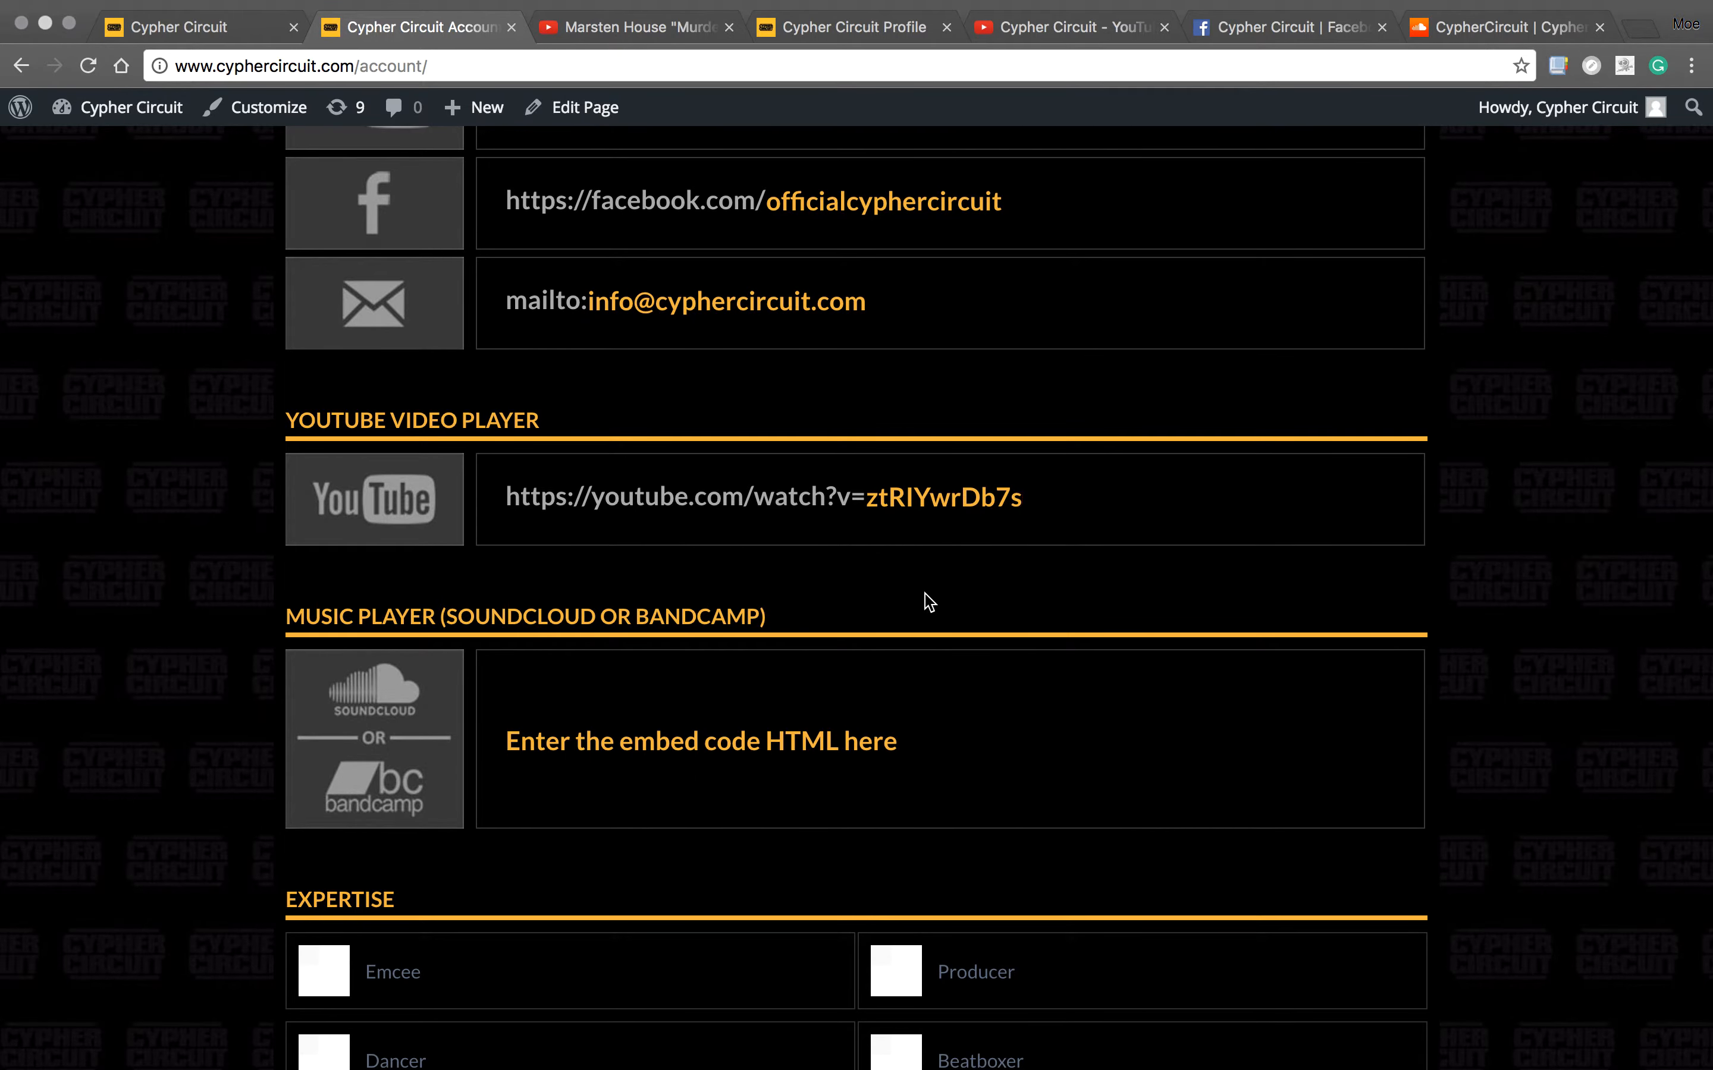
{"action": "scroll", "coordinate": [913, 594], "scroll_direction": "down", "scroll_amount": 2}
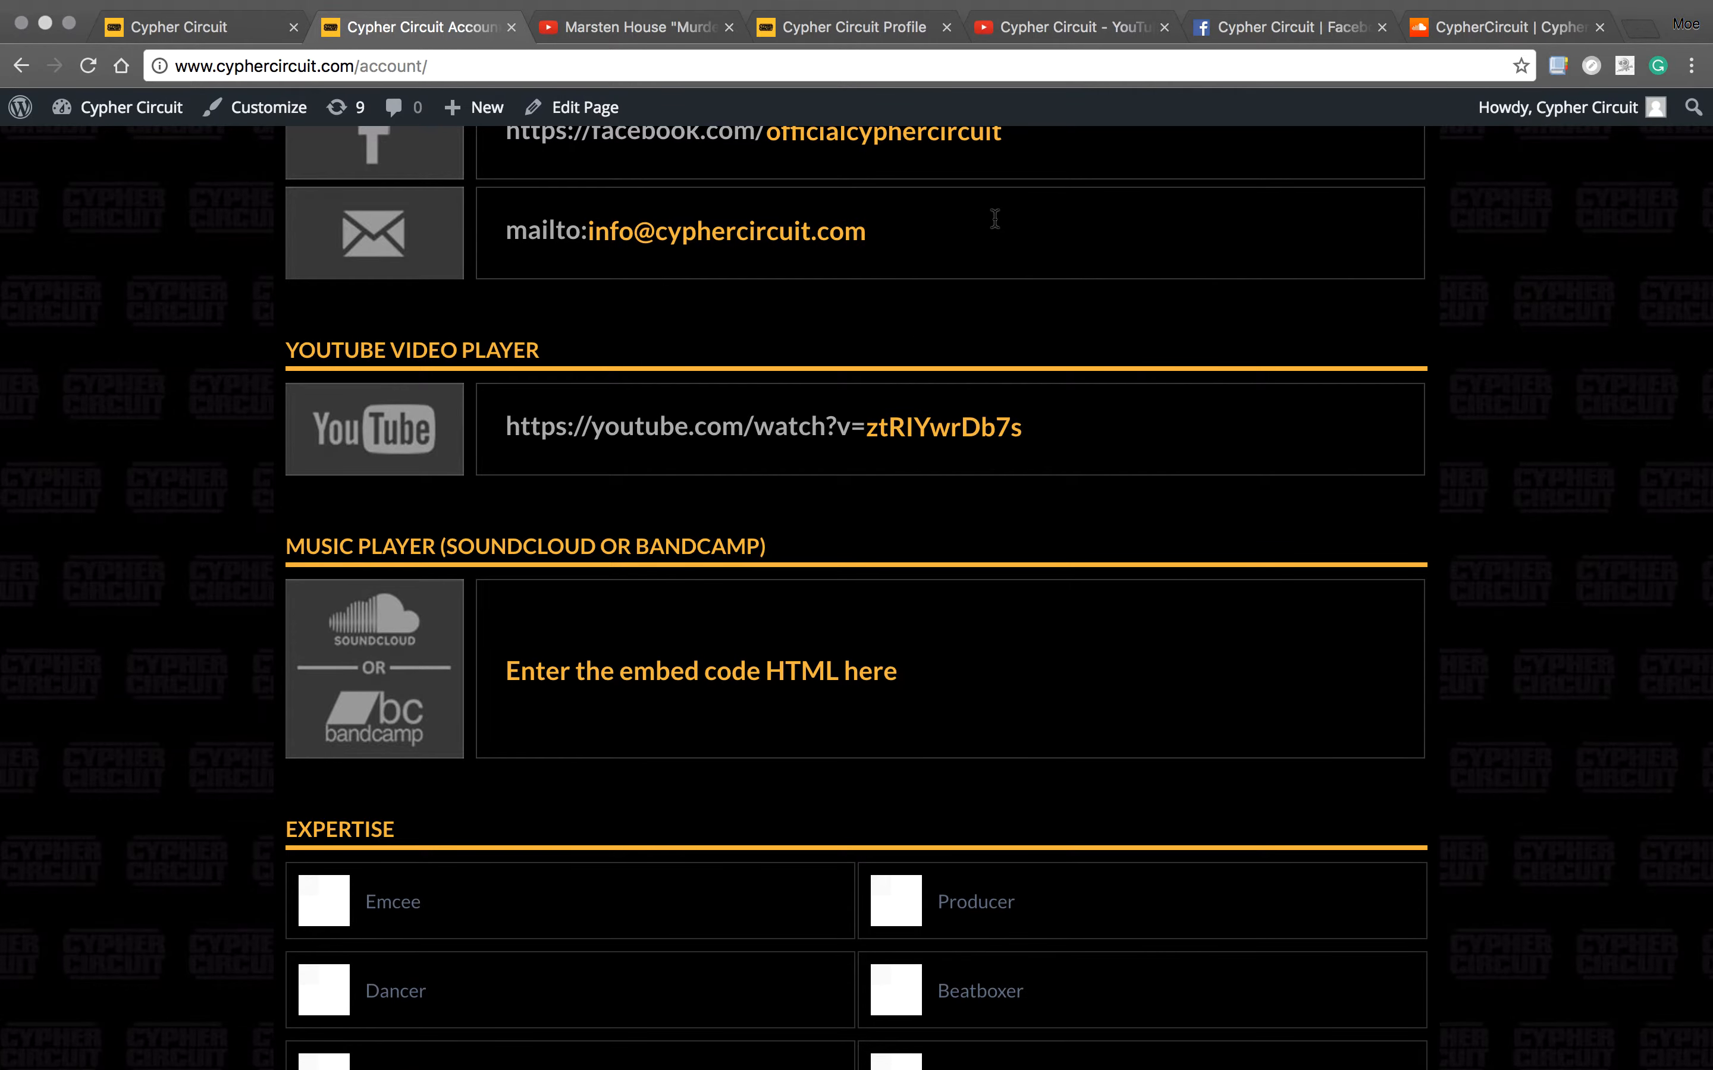
{"action": "left_click", "coordinate": [1482, 30]}
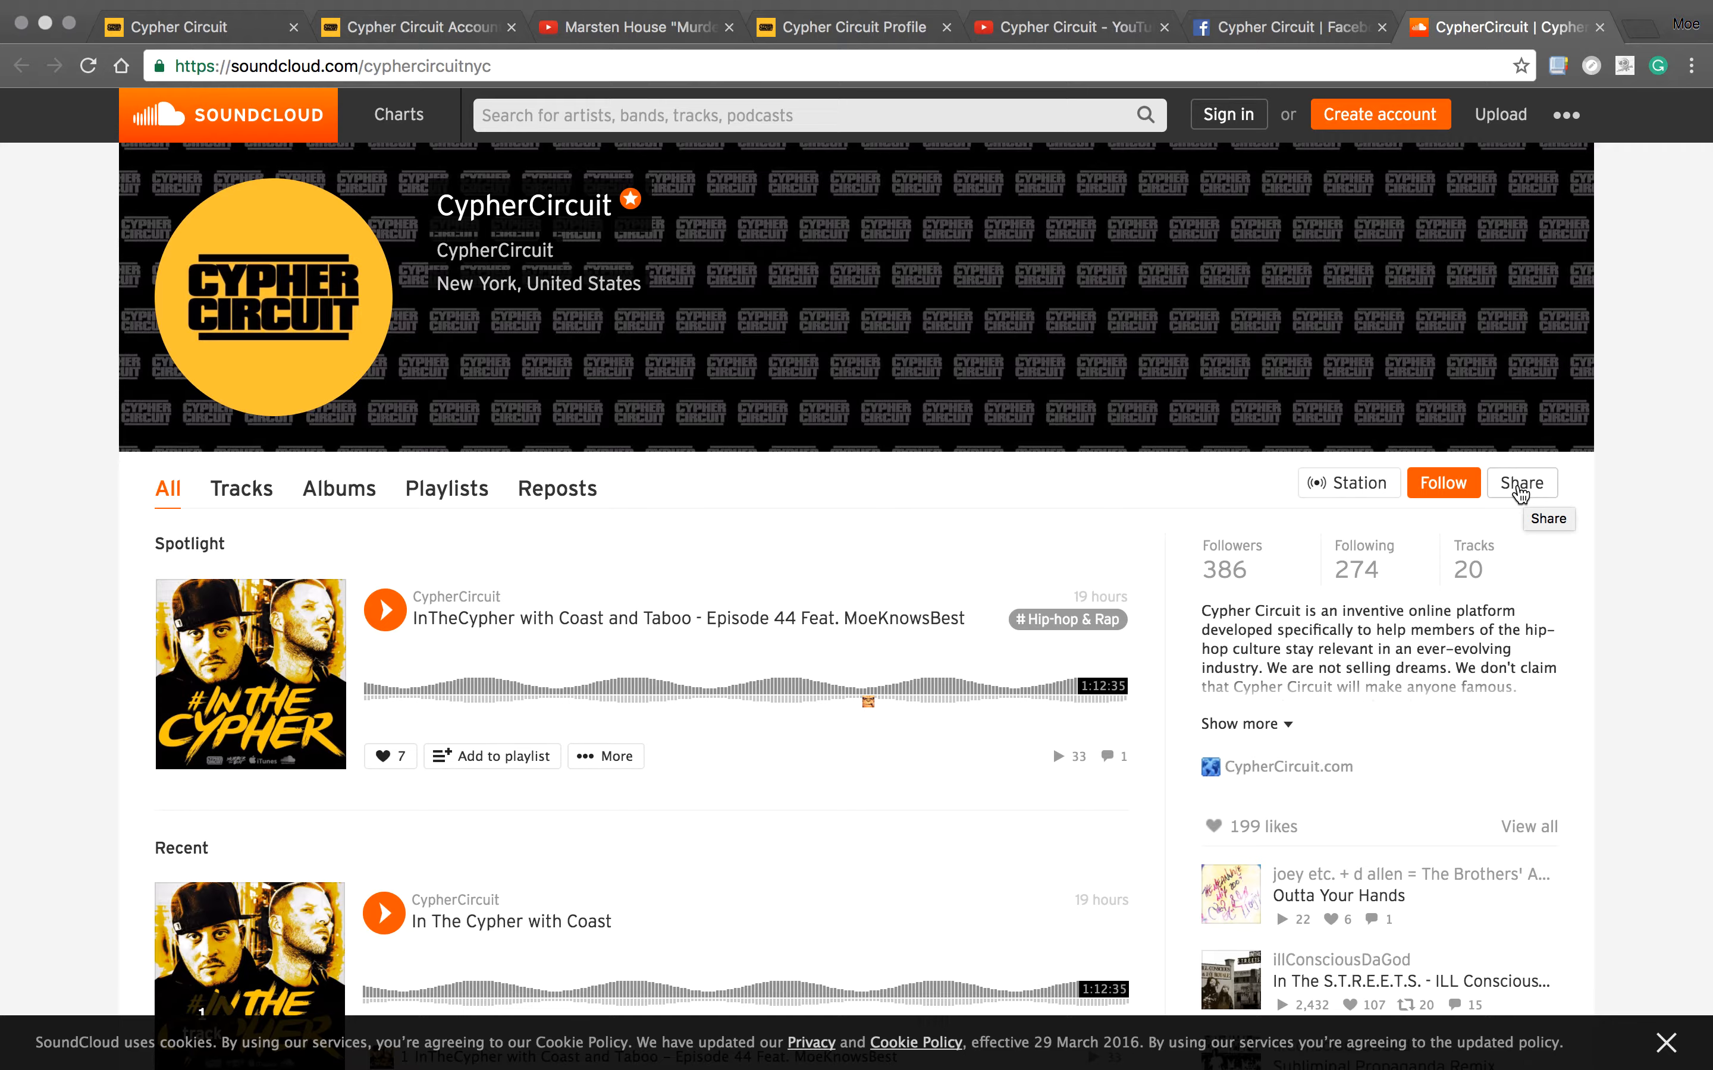
{"action": "left_click", "coordinate": [1519, 489]}
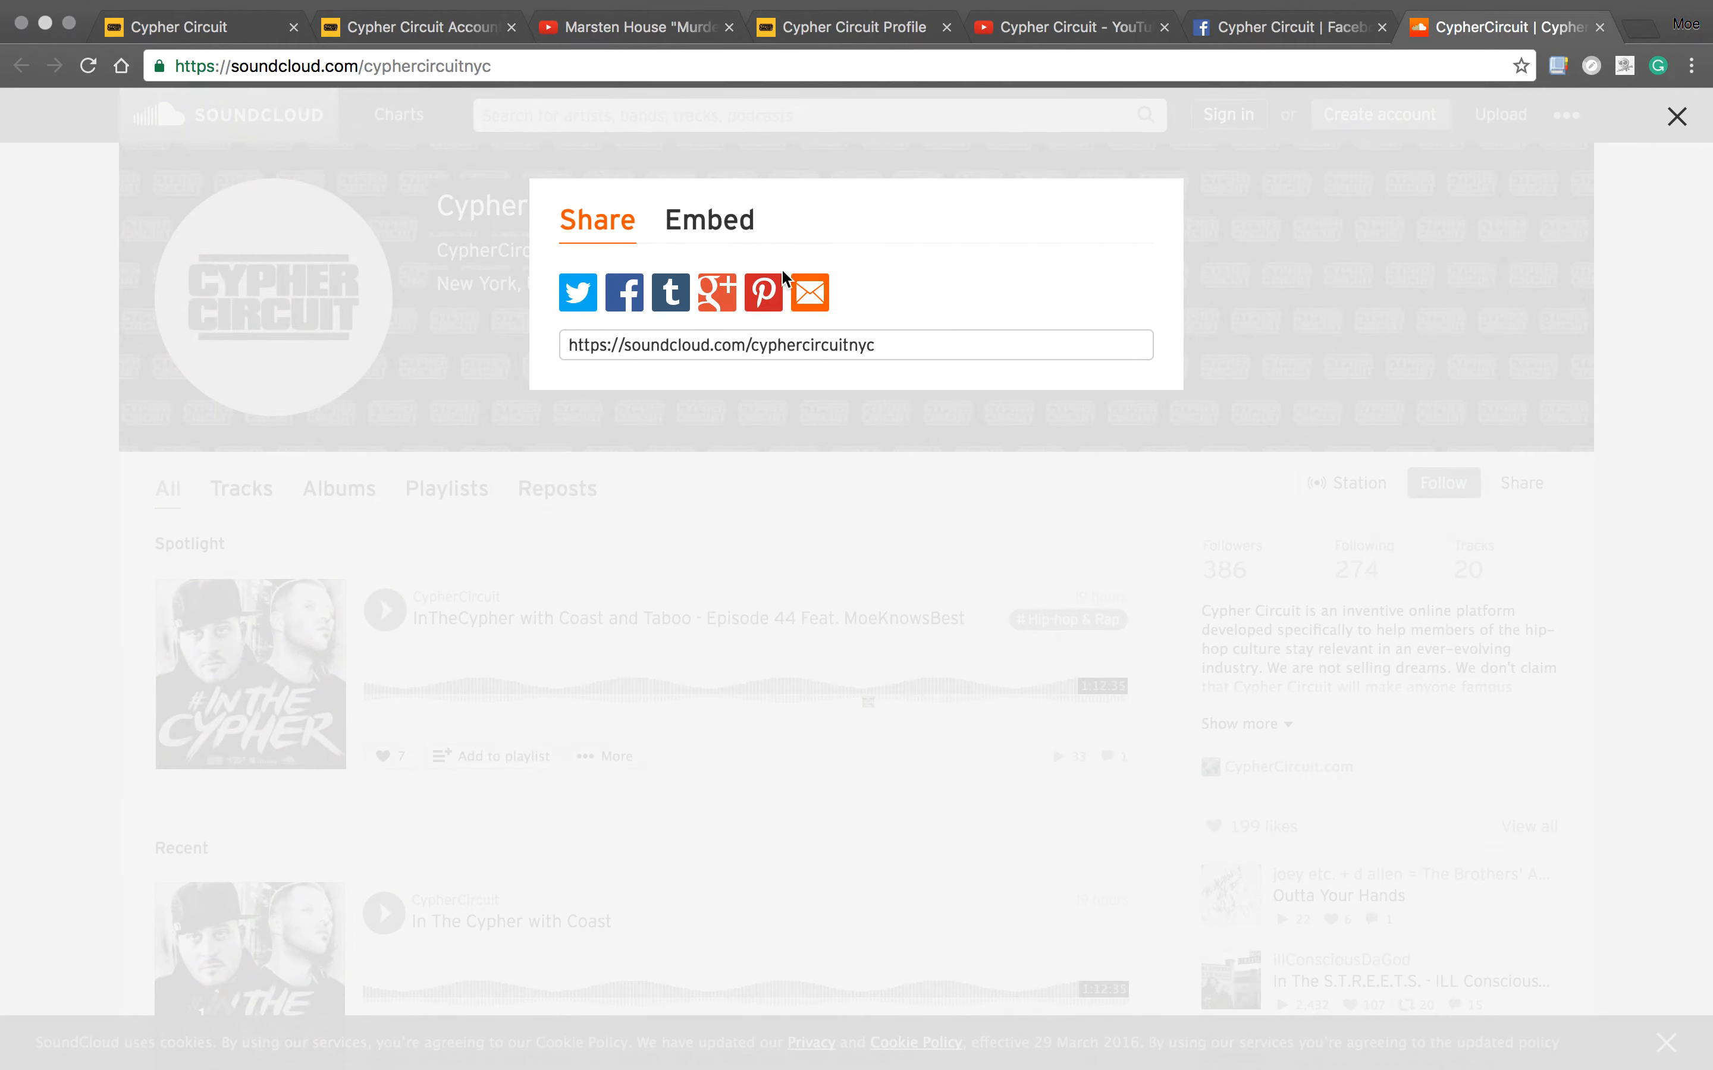
{"action": "left_click", "coordinate": [711, 225]}
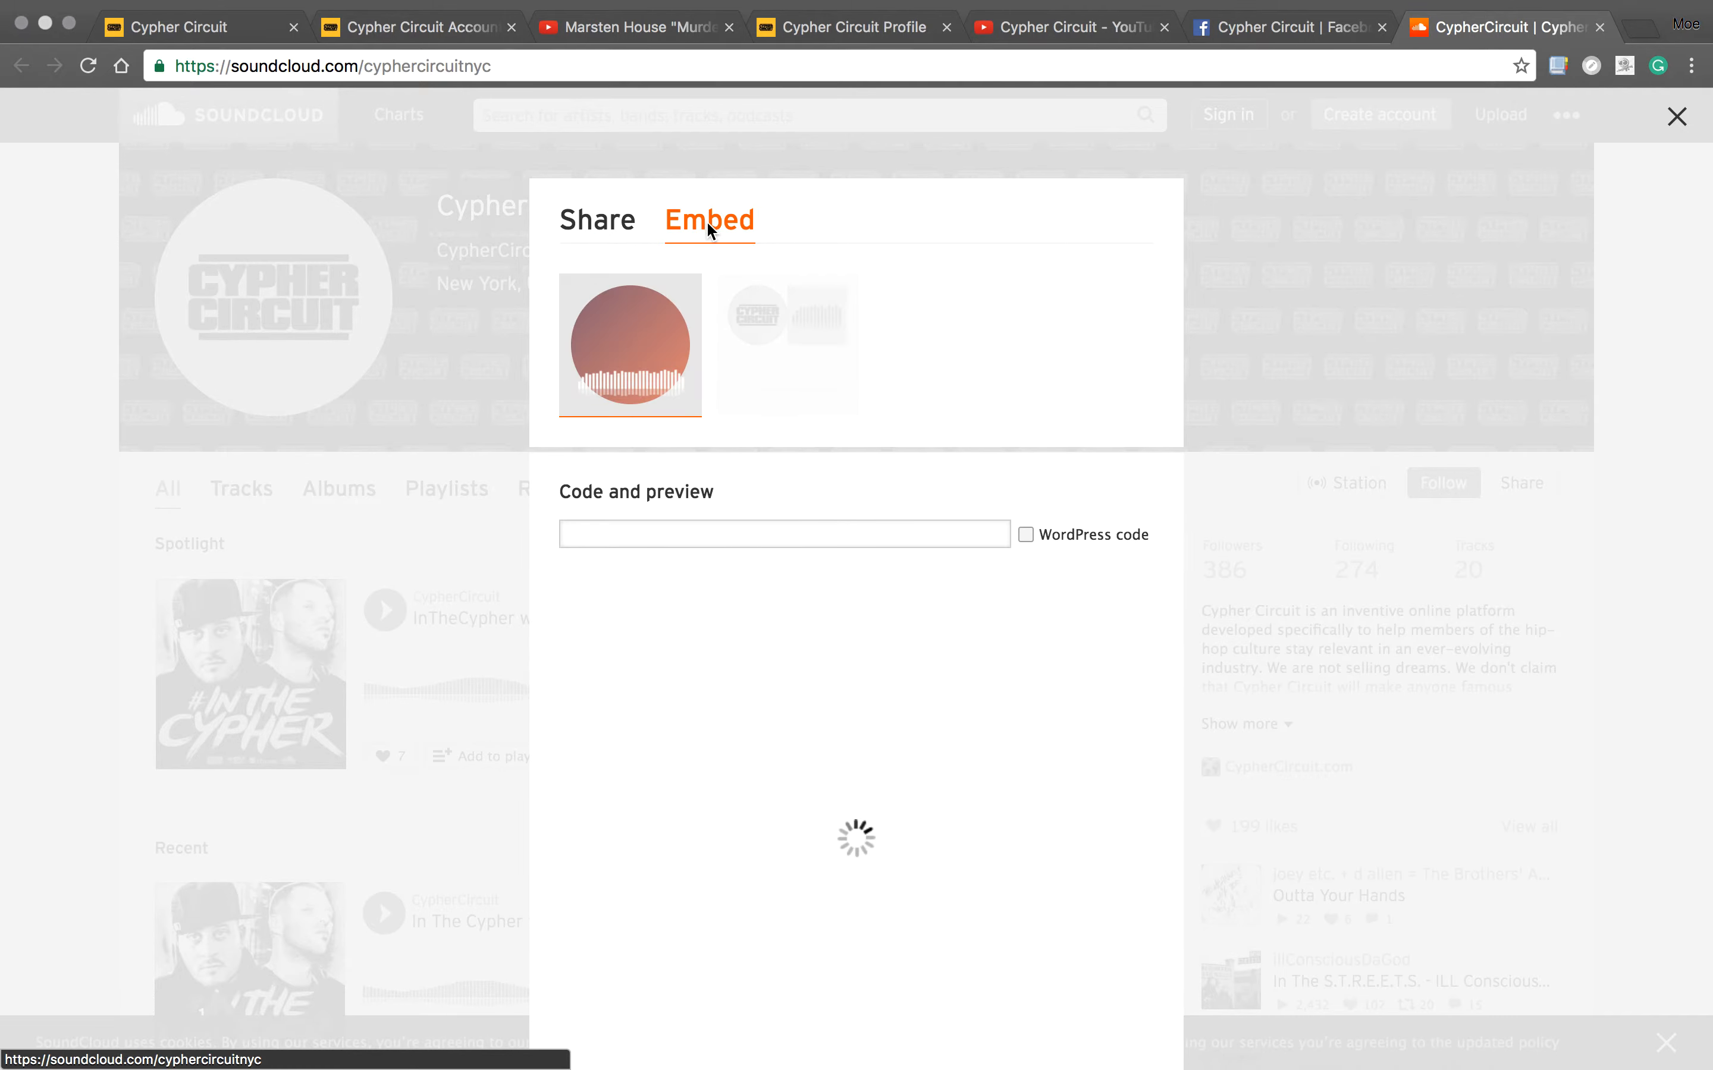
{"action": "scroll", "coordinate": [789, 484], "scroll_direction": "down", "scroll_amount": 2}
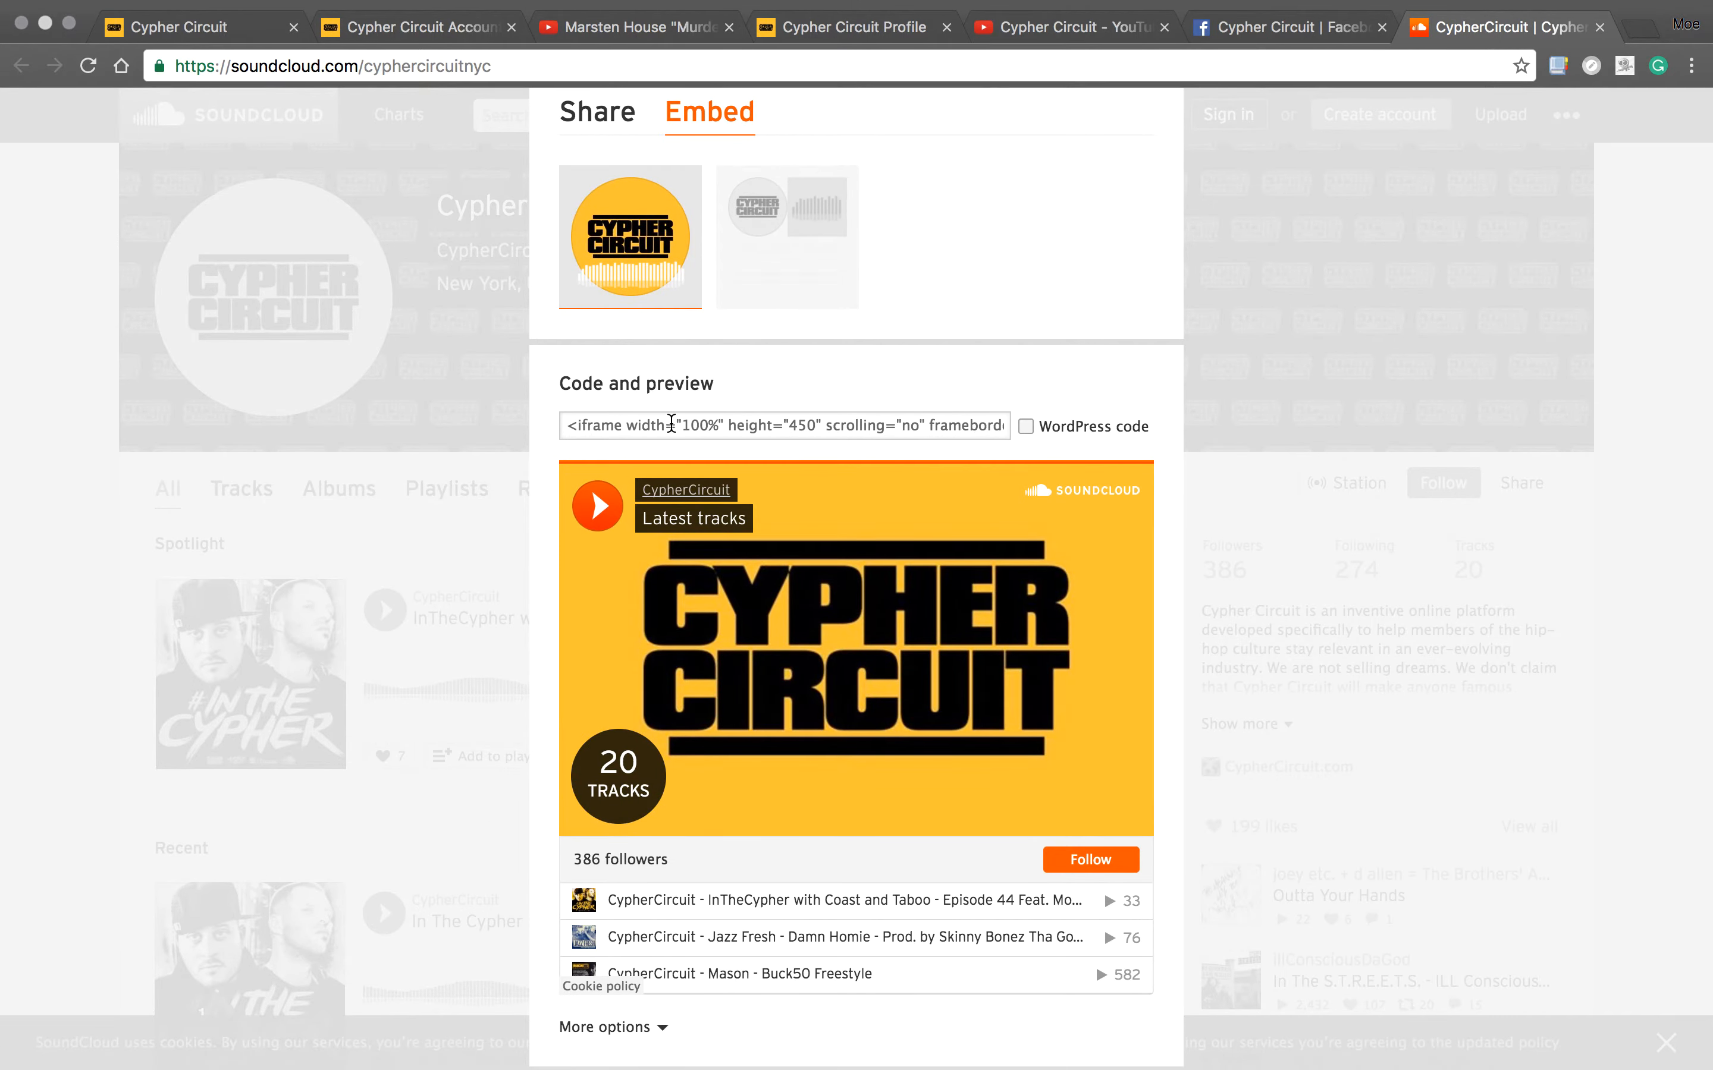
{"action": "left_click", "coordinate": [669, 424]}
{"action": "right_click", "coordinate": [673, 432]}
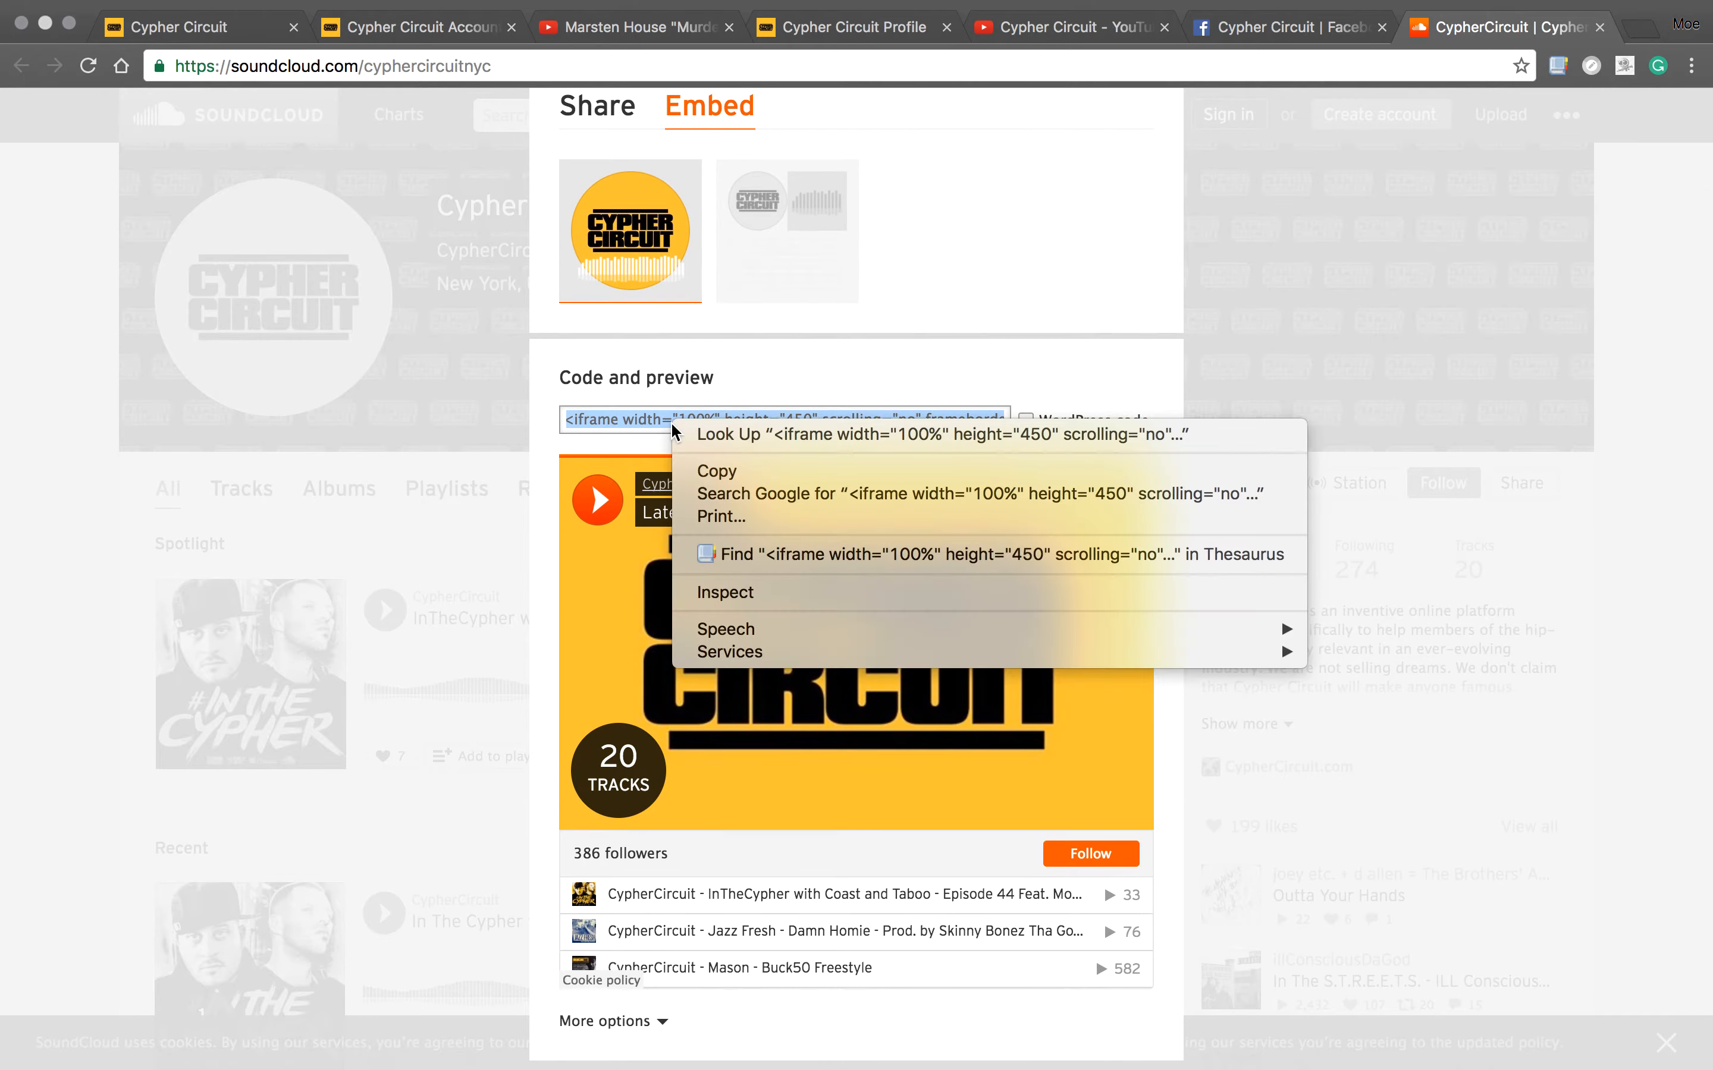
{"action": "left_click", "coordinate": [716, 472]}
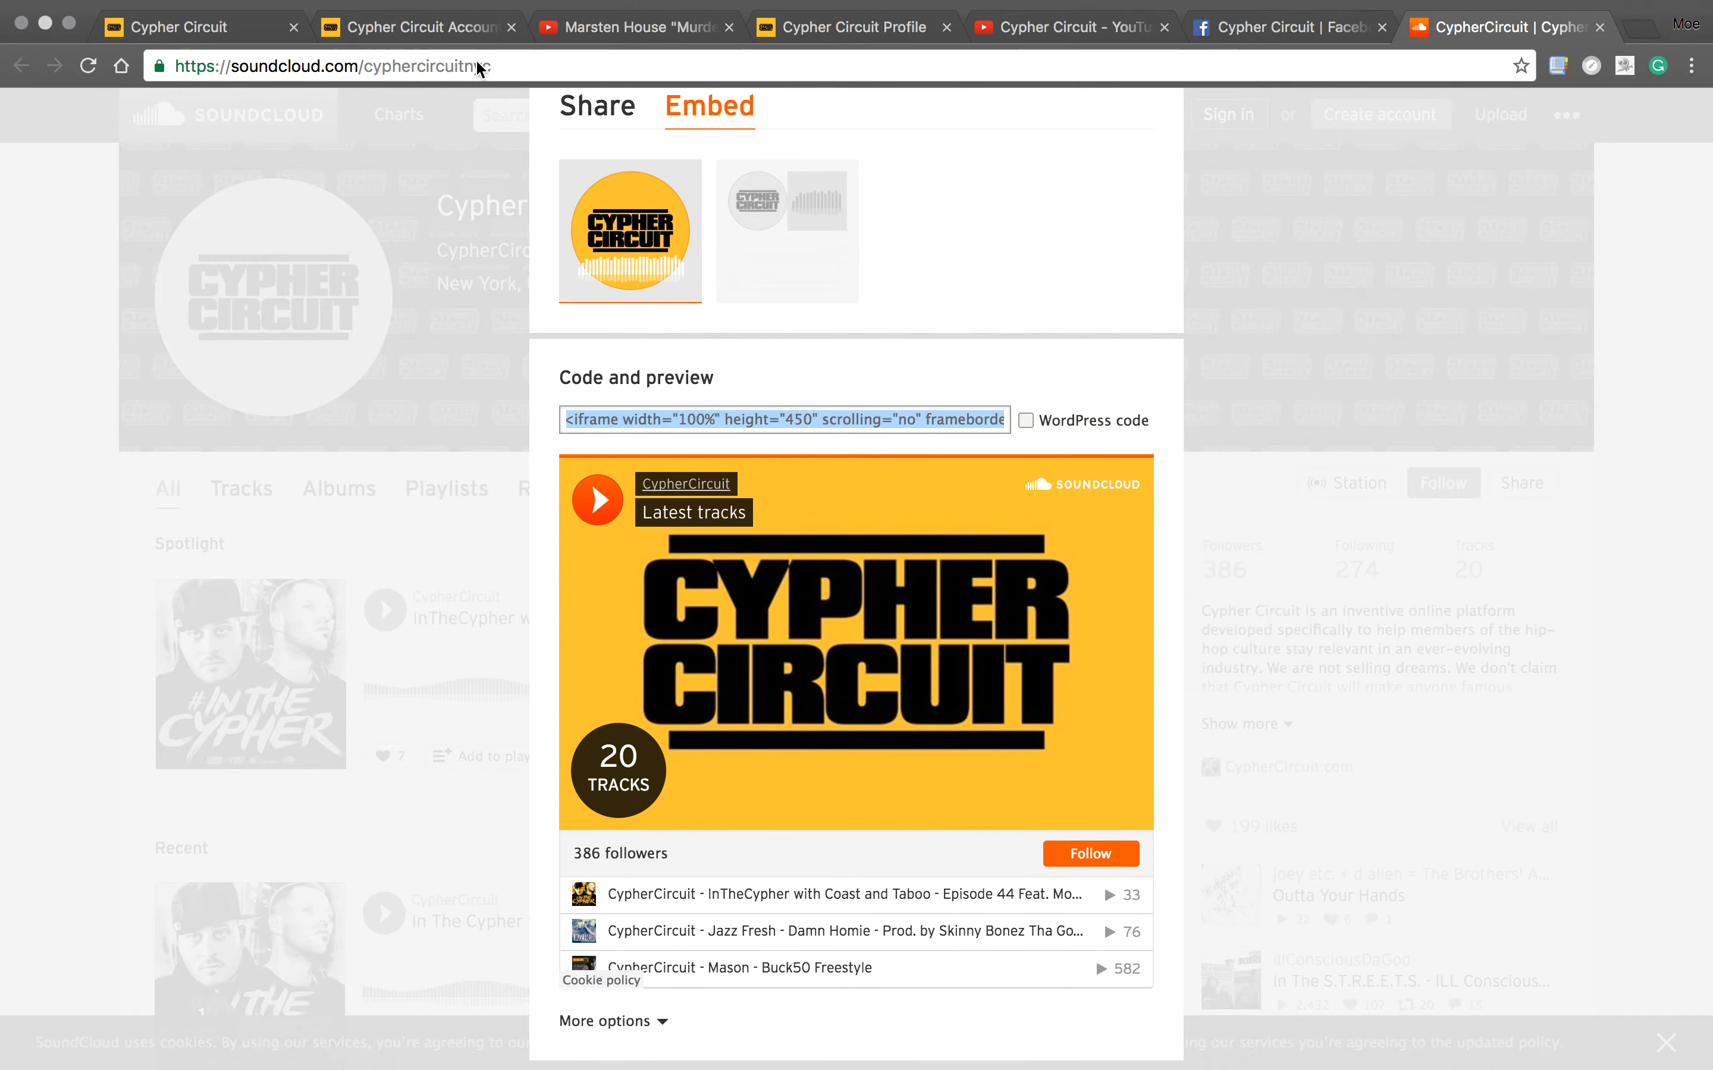
- Paste the SoundCloud embed code into the account form's music player field
{"action": "left_click", "coordinate": [429, 30]}
{"action": "right_click", "coordinate": [670, 662]}
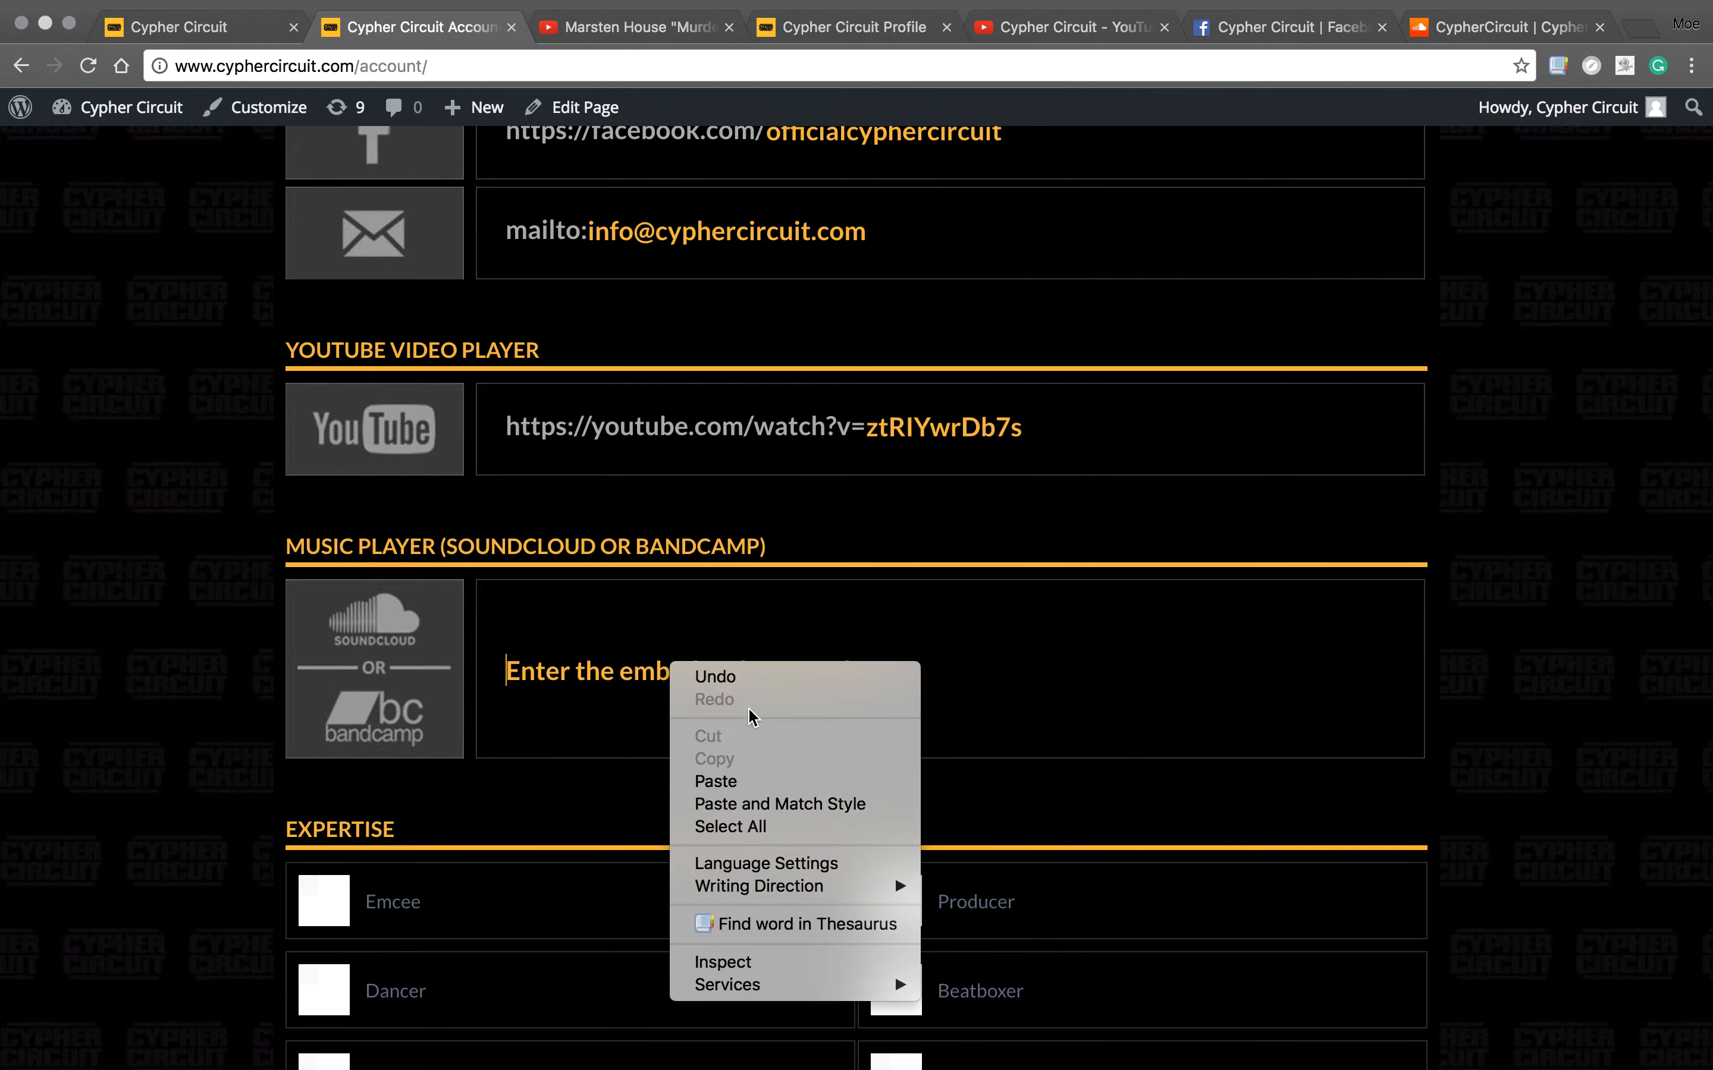
{"action": "left_click", "coordinate": [708, 780]}
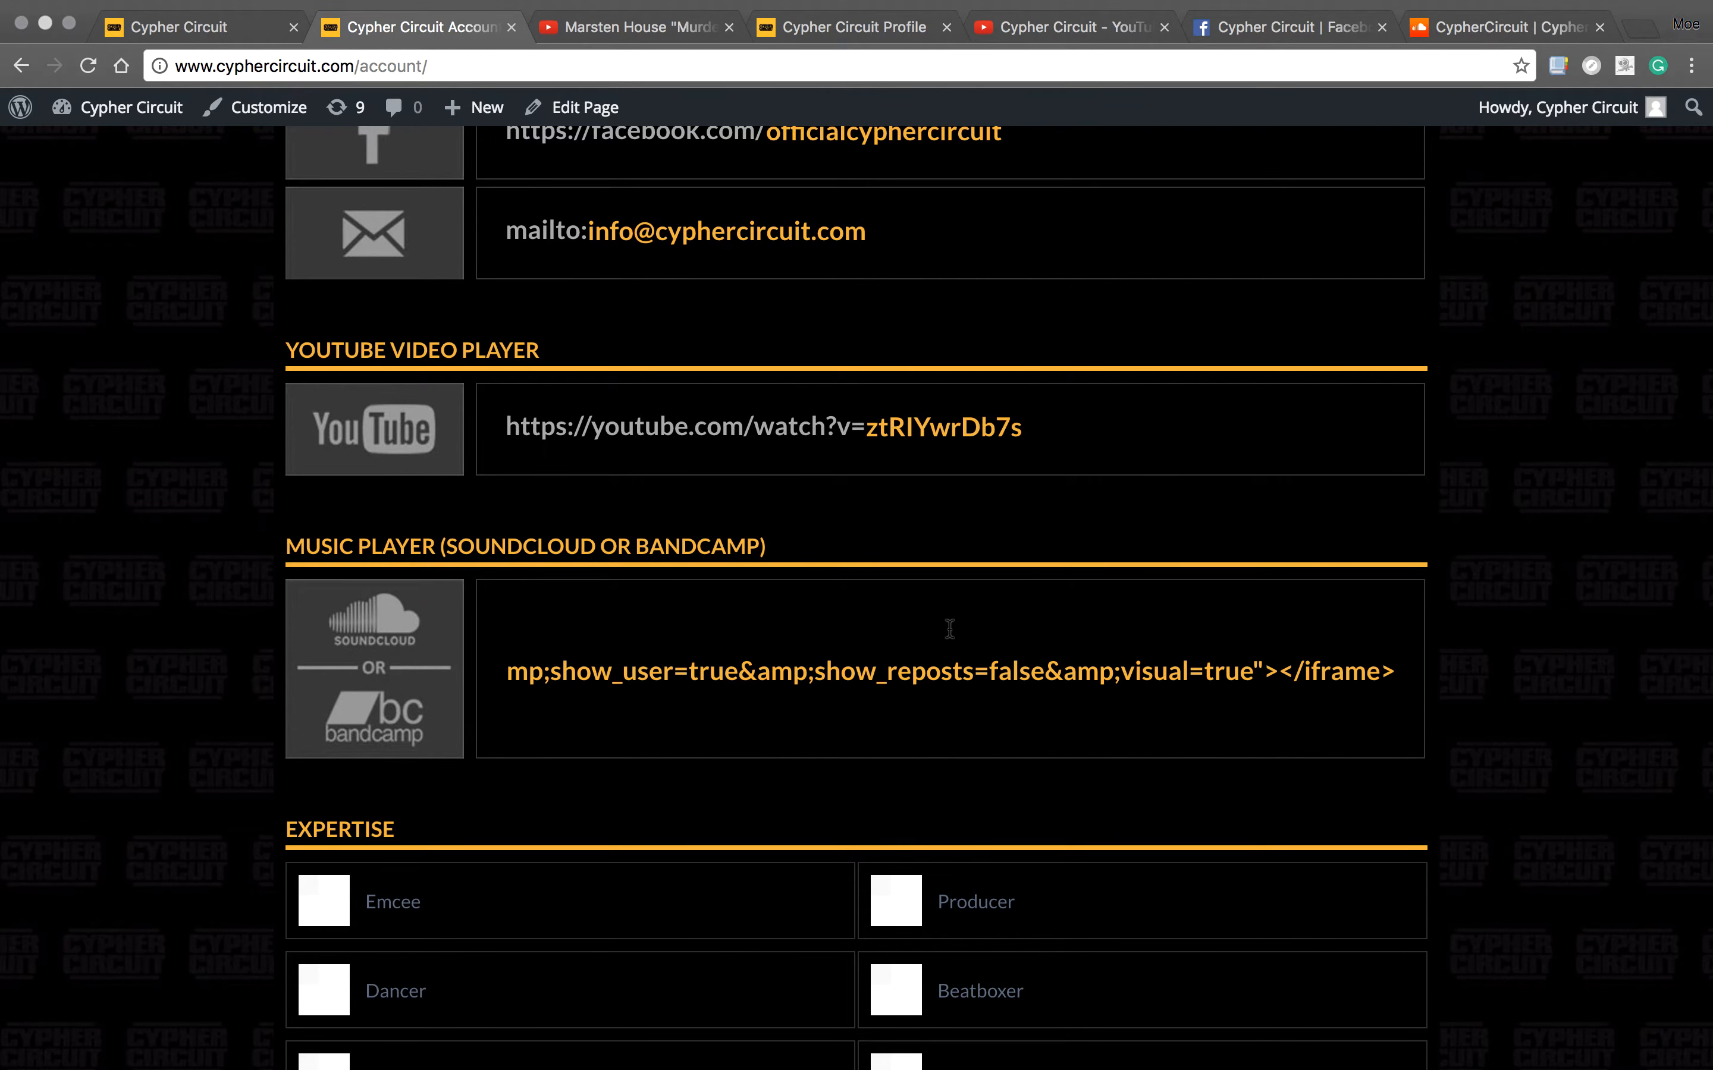
- Look over the expertise options, then open the members directory, filter it by beatboxers and examine the listed profiles
{"action": "scroll", "coordinate": [949, 633], "scroll_direction": "down", "scroll_amount": 3}
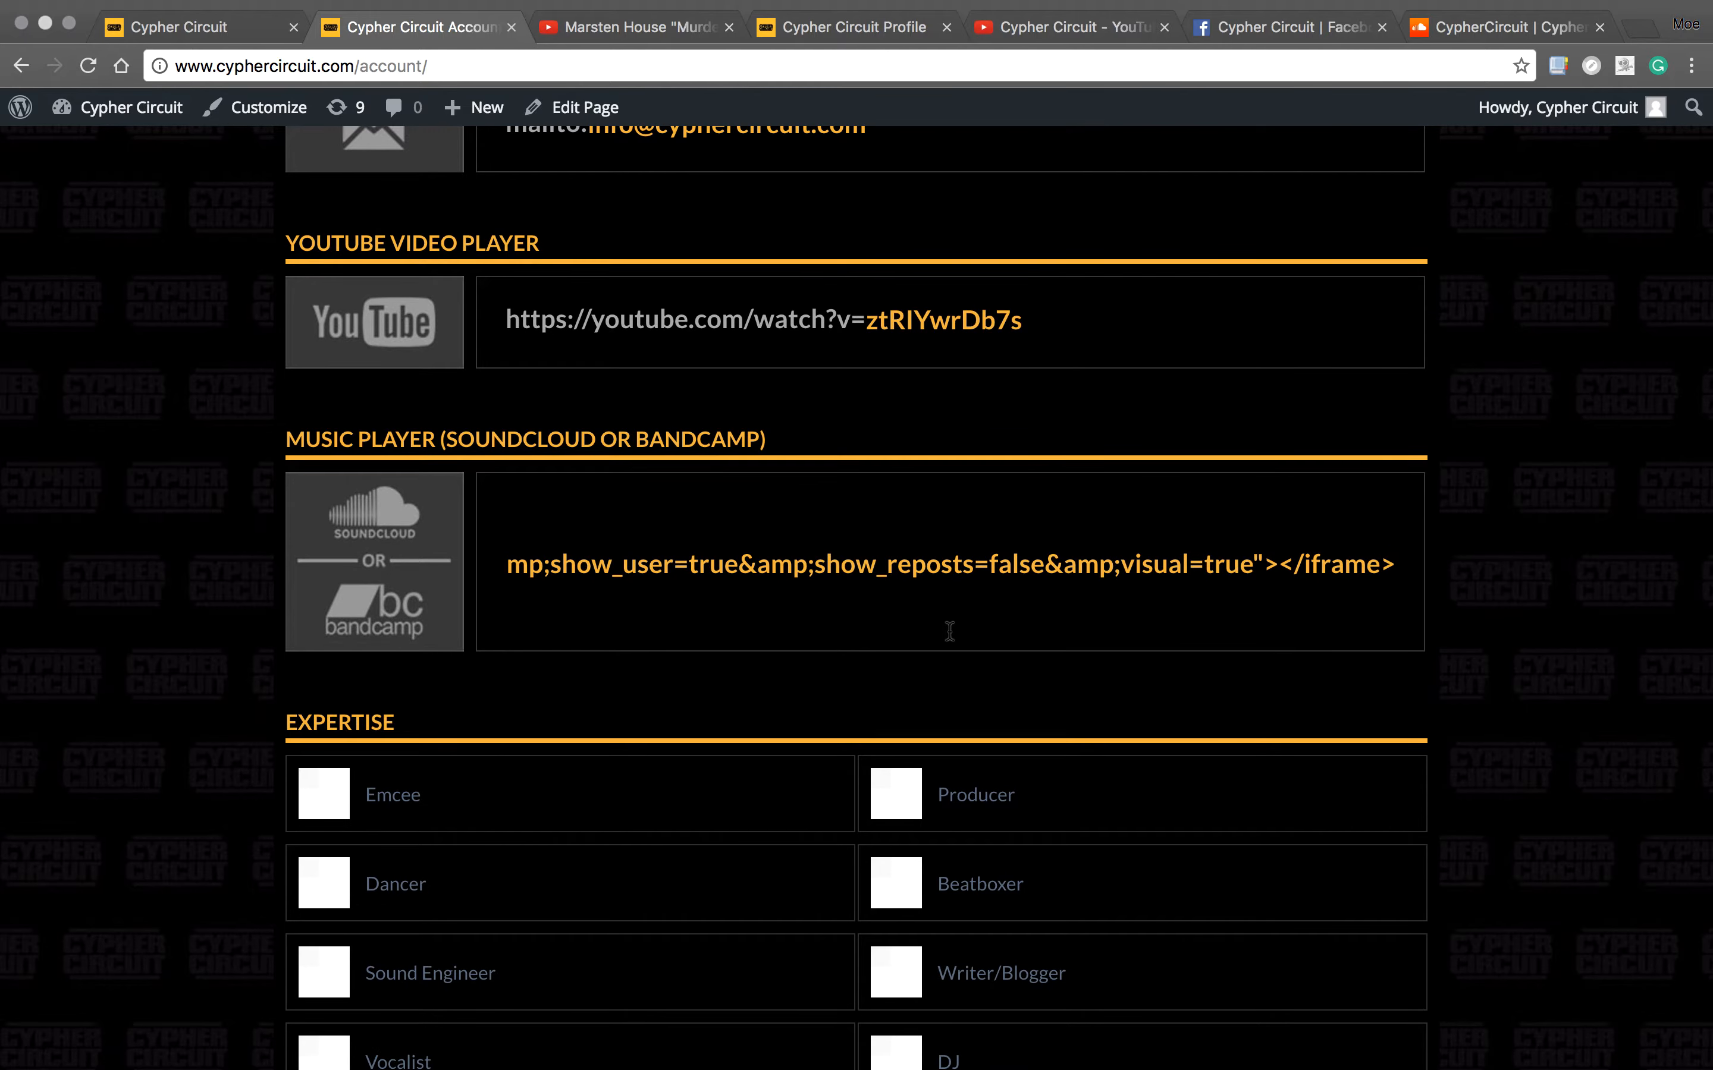
{"action": "scroll", "coordinate": [949, 631], "scroll_direction": "down", "scroll_amount": 3}
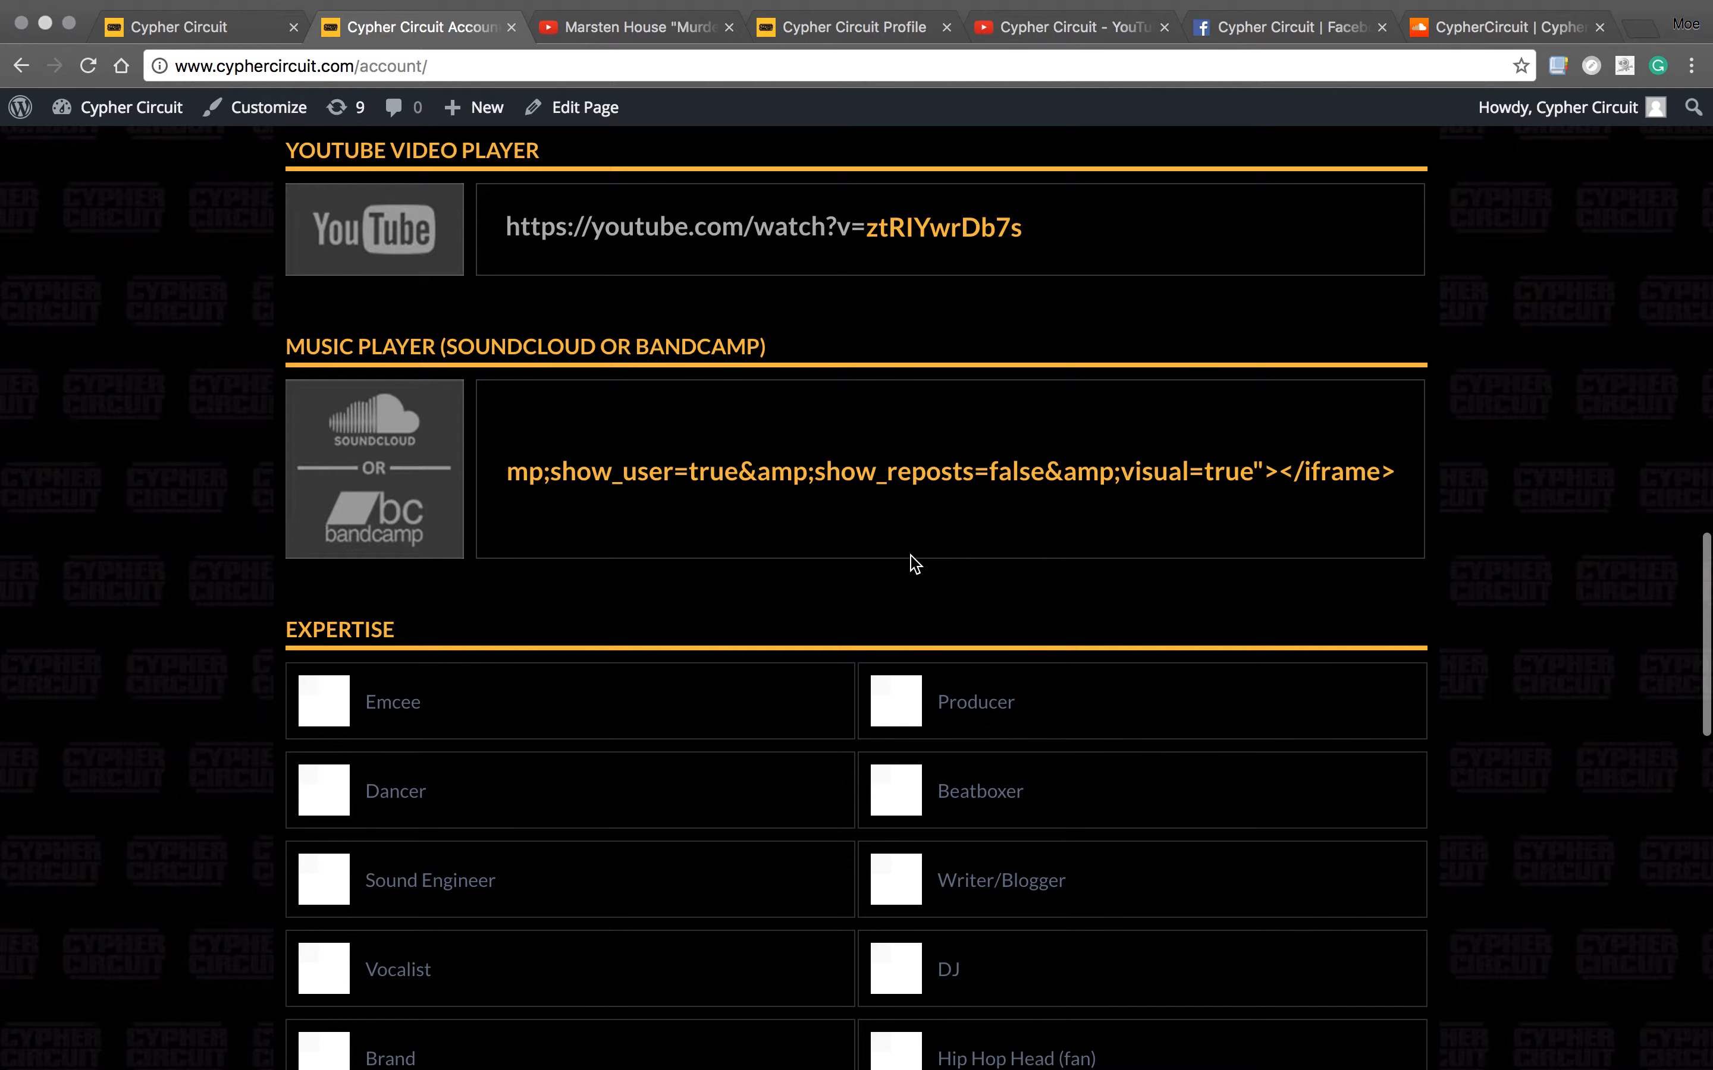
{"action": "scroll", "coordinate": [913, 563], "scroll_direction": "down", "scroll_amount": 5}
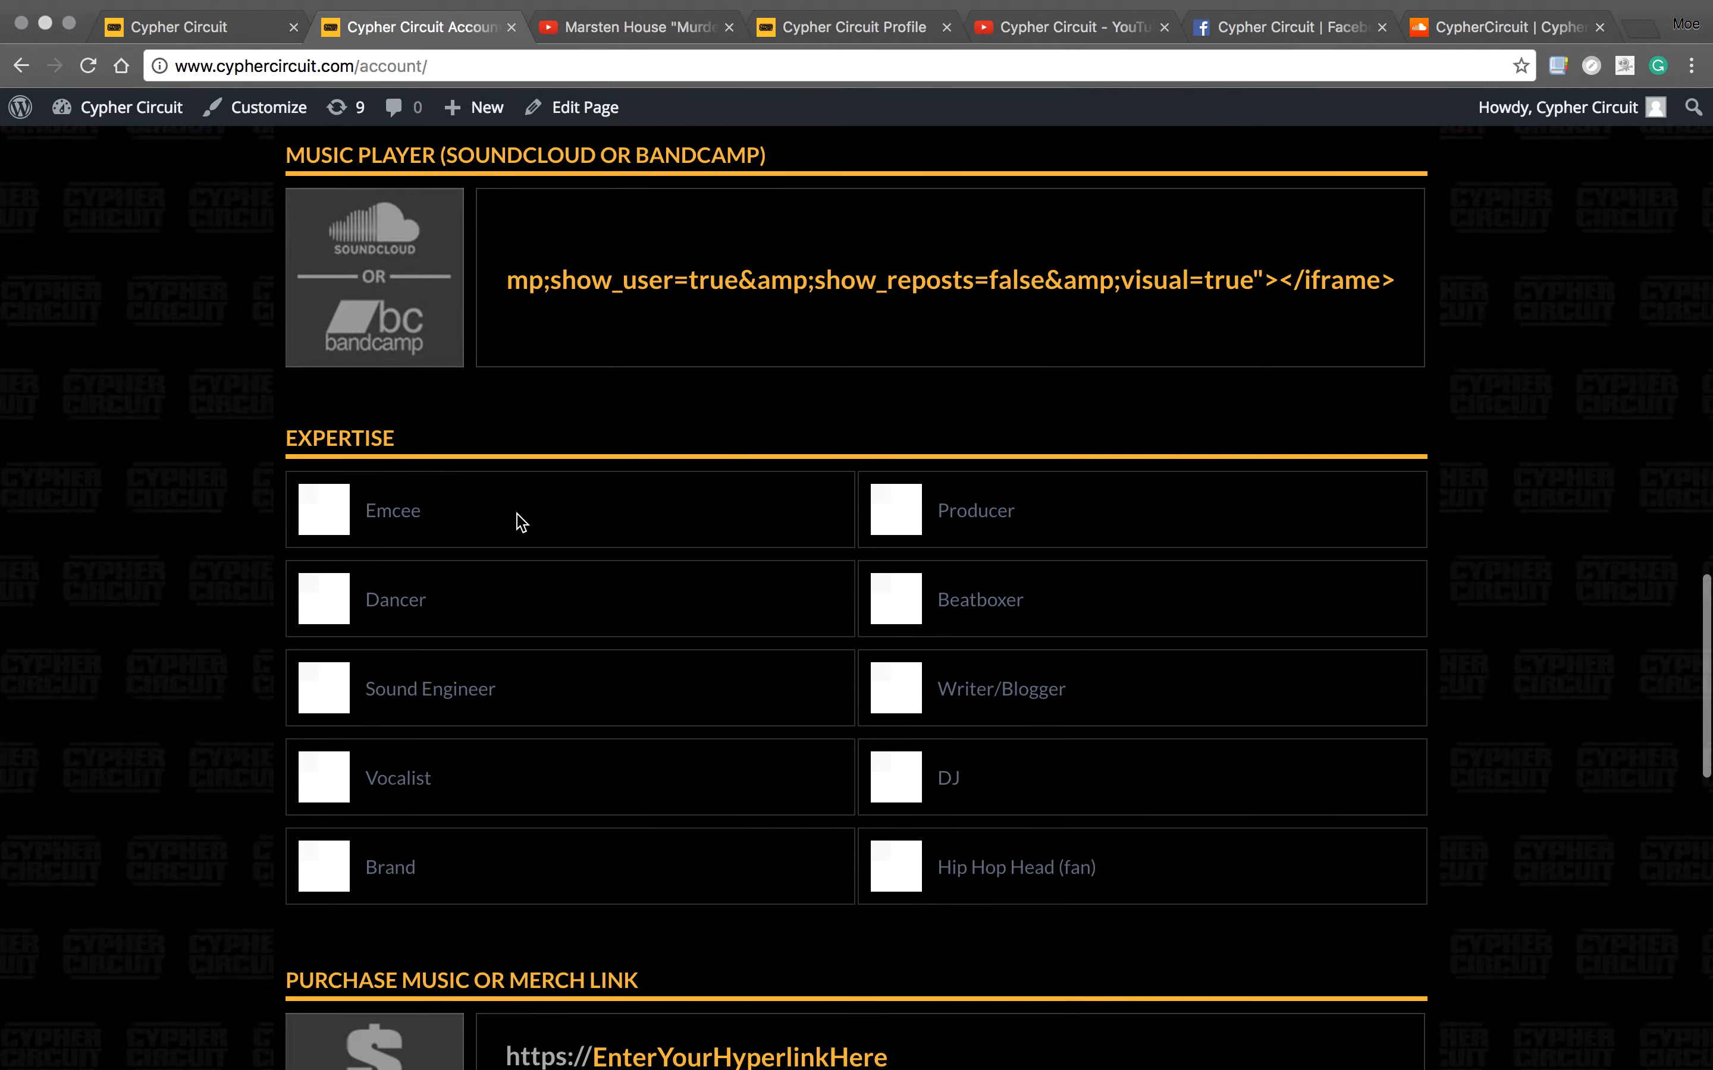
{"action": "scroll", "coordinate": [308, 522], "scroll_direction": "down", "scroll_amount": 1}
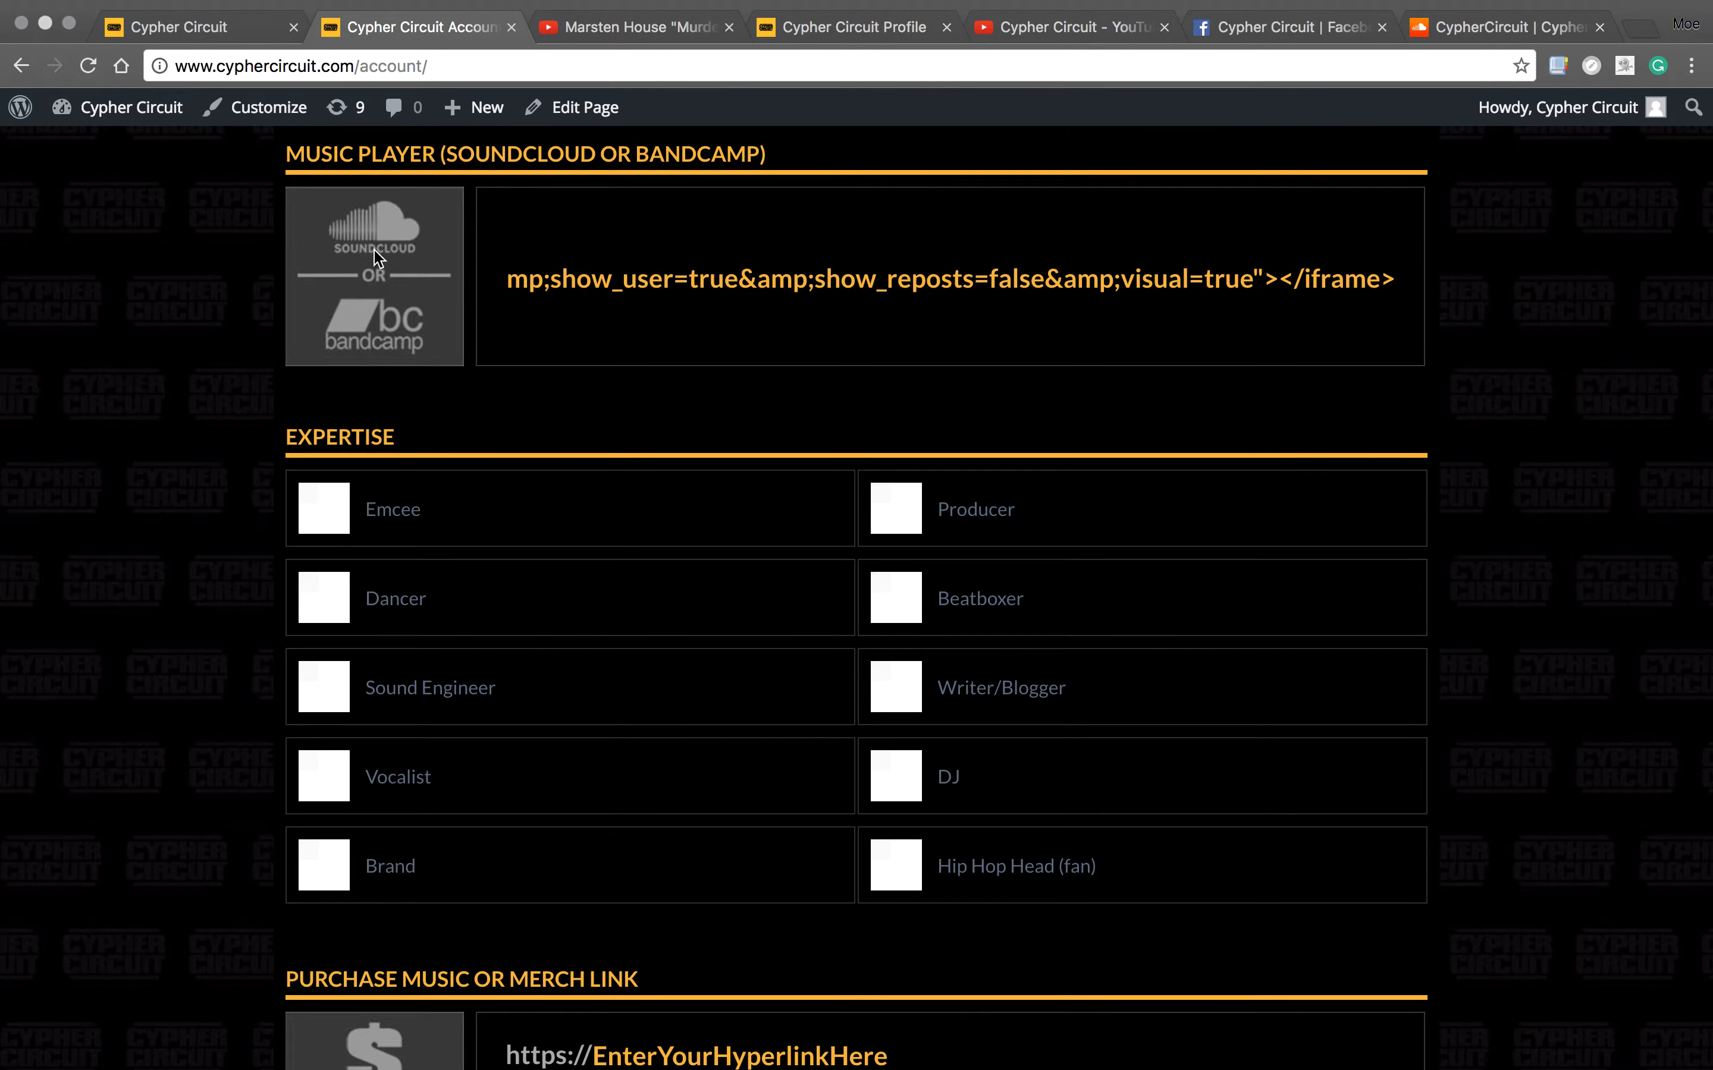
{"action": "left_click", "coordinate": [174, 27]}
{"action": "left_click", "coordinate": [541, 415]}
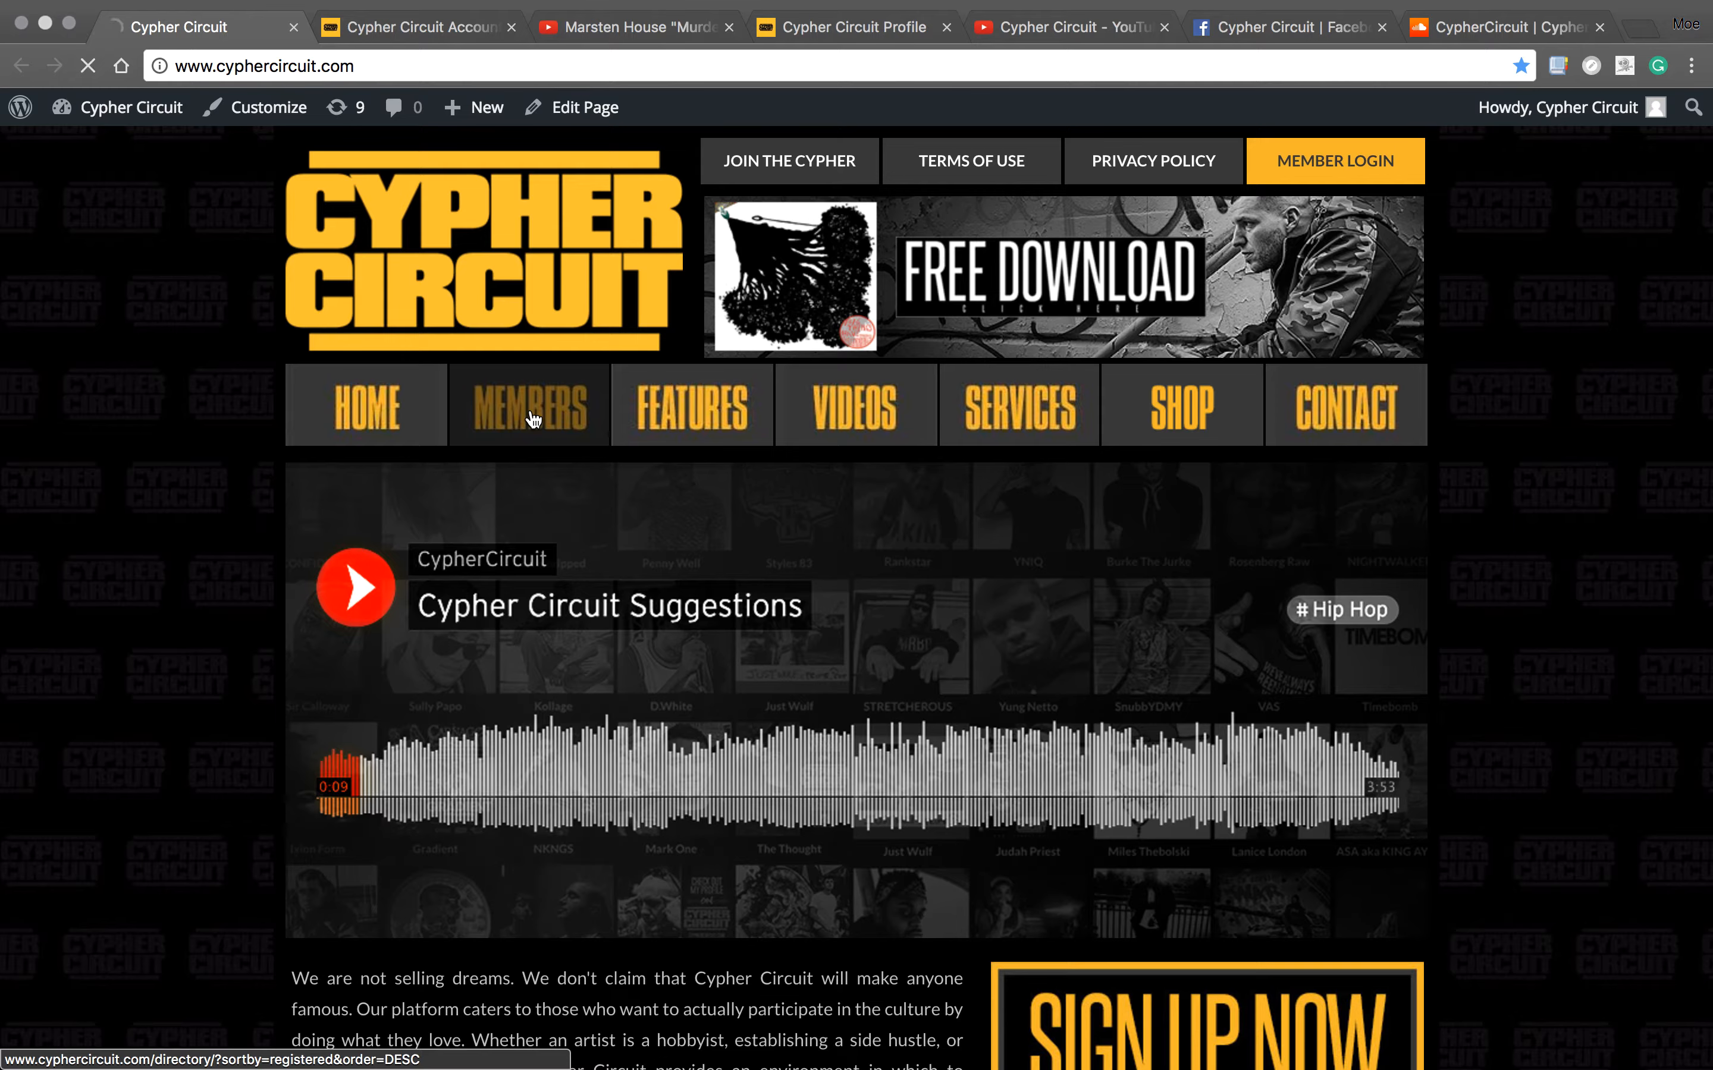
{"action": "scroll", "coordinate": [533, 419], "scroll_direction": "down", "scroll_amount": 3}
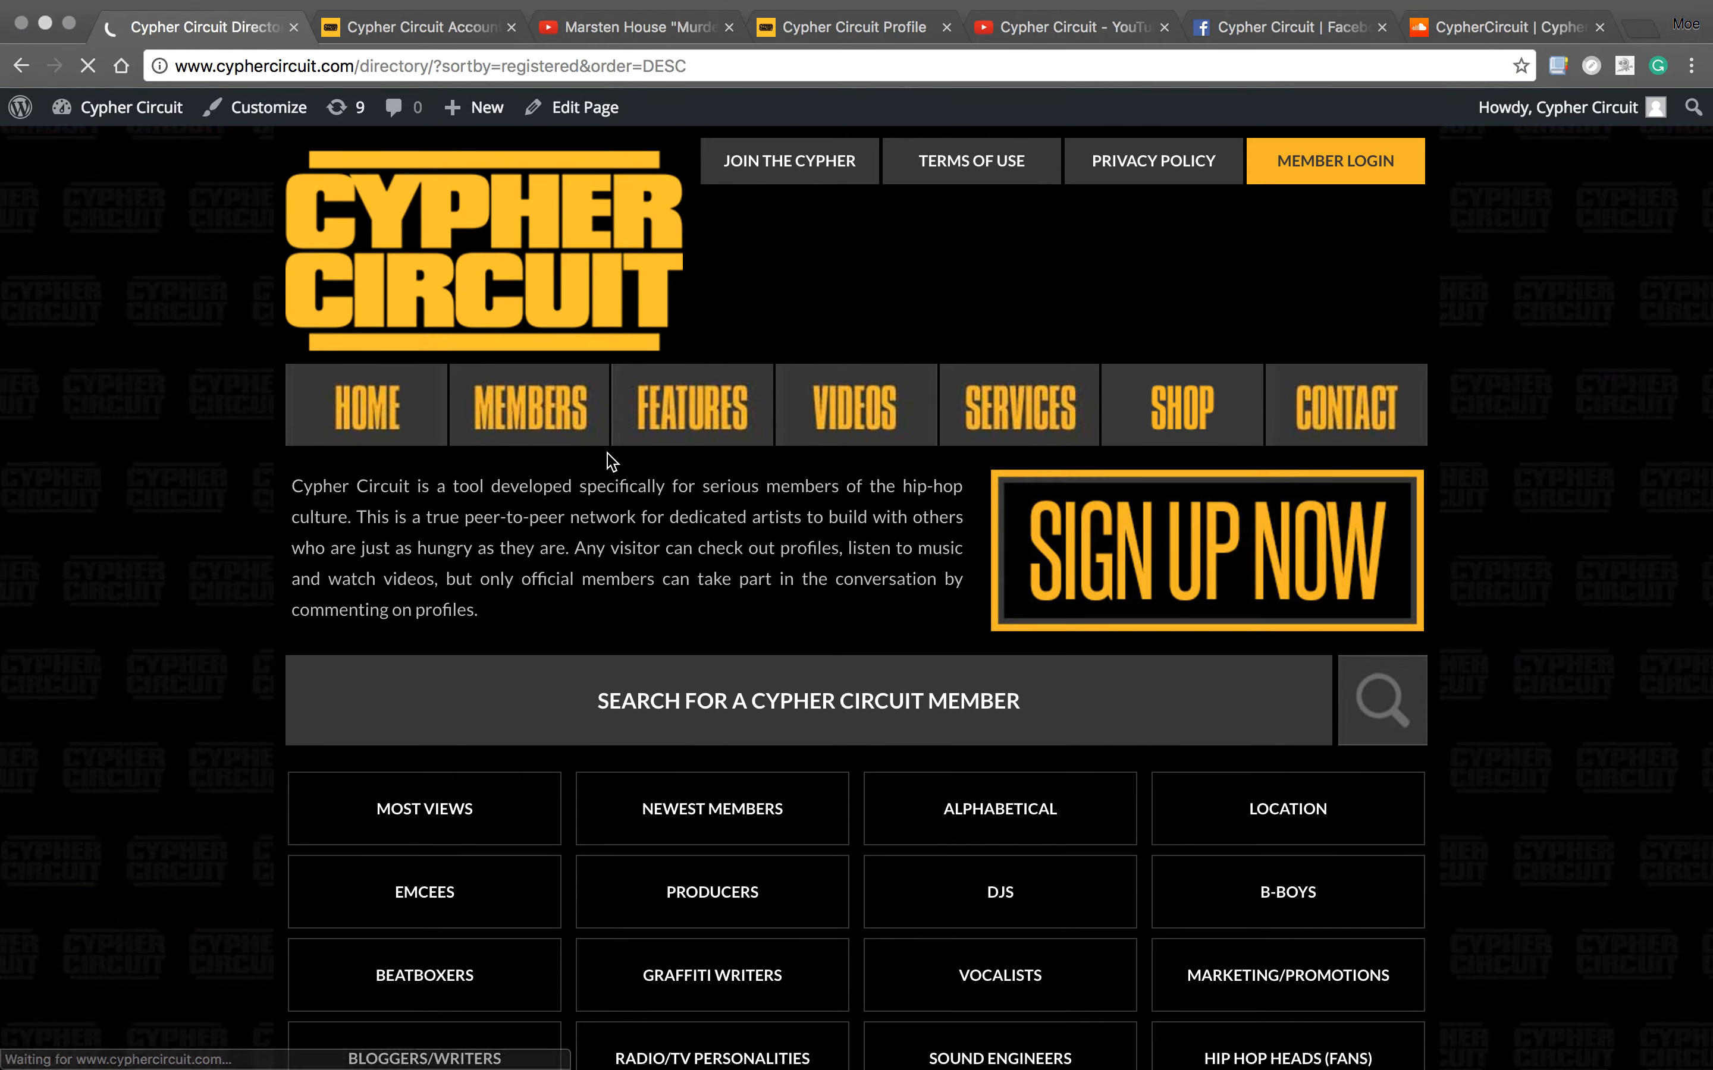
{"action": "scroll", "coordinate": [611, 459], "scroll_direction": "down", "scroll_amount": 2}
{"action": "scroll", "coordinate": [355, 657], "scroll_direction": "down", "scroll_amount": 2}
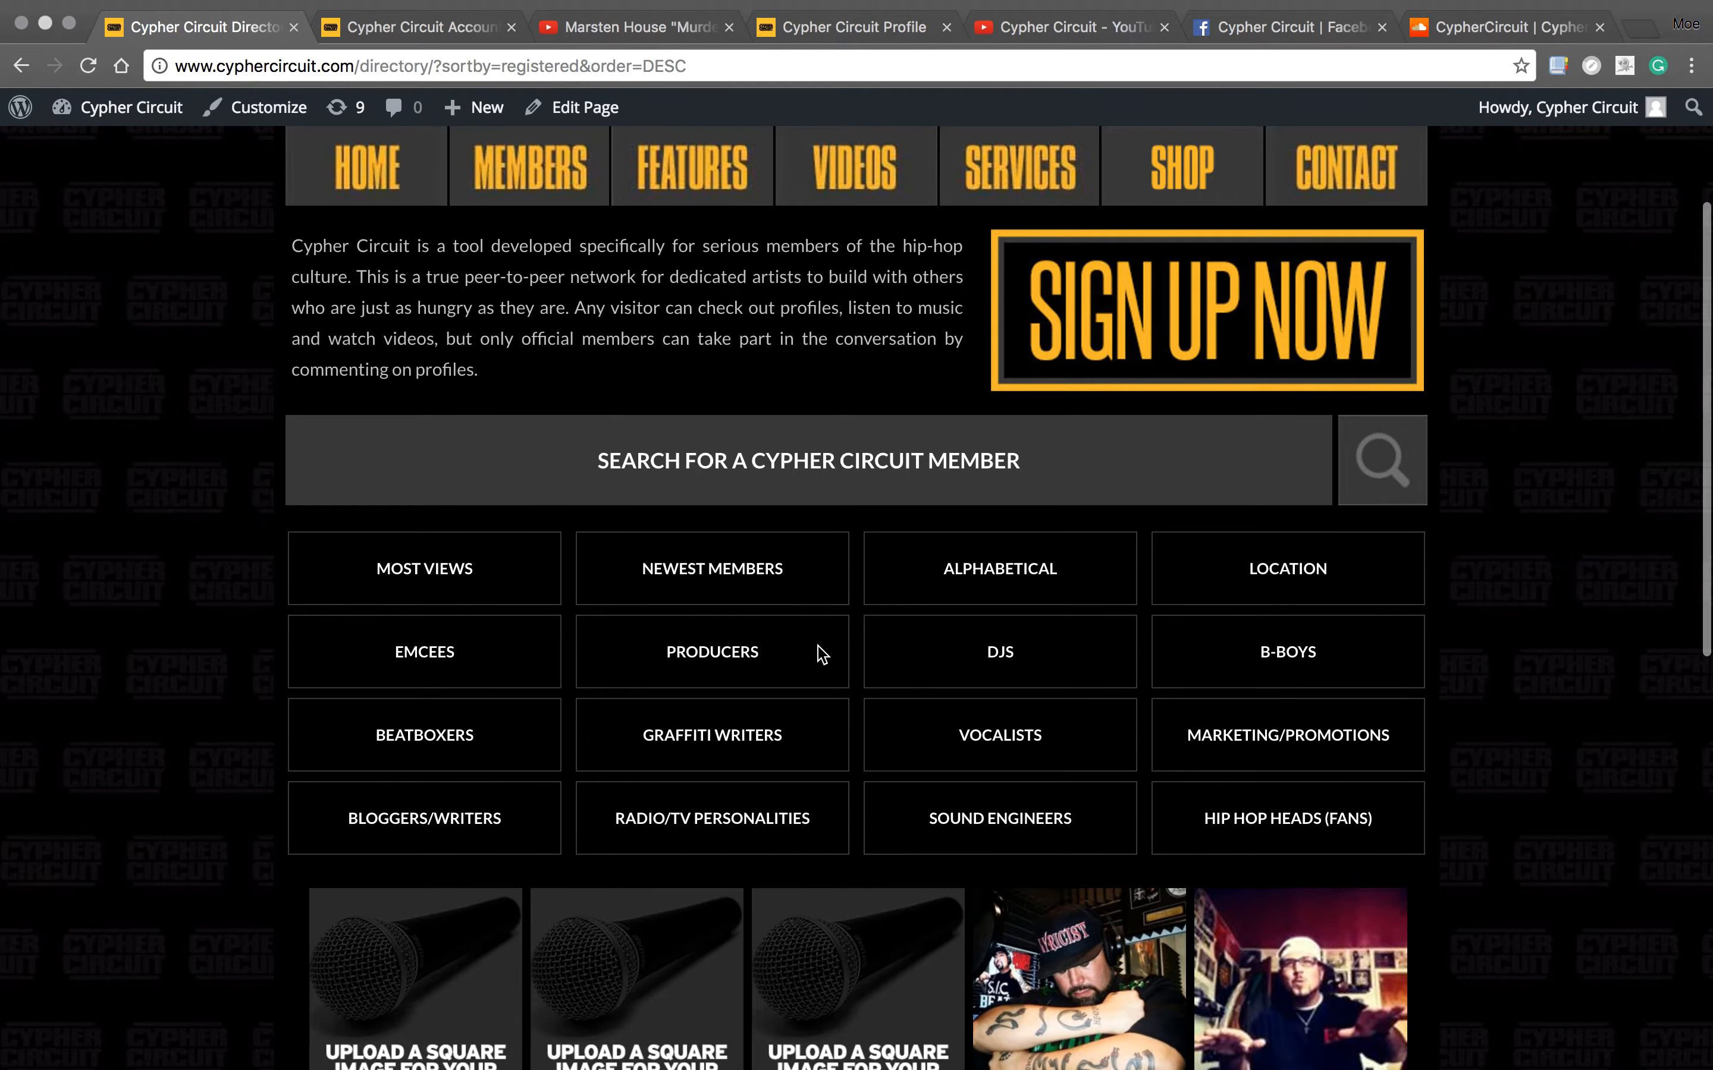
{"action": "scroll", "coordinate": [546, 596], "scroll_direction": "down", "scroll_amount": 2}
{"action": "left_click", "coordinate": [421, 582]}
{"action": "scroll", "coordinate": [566, 585], "scroll_direction": "down", "scroll_amount": 10}
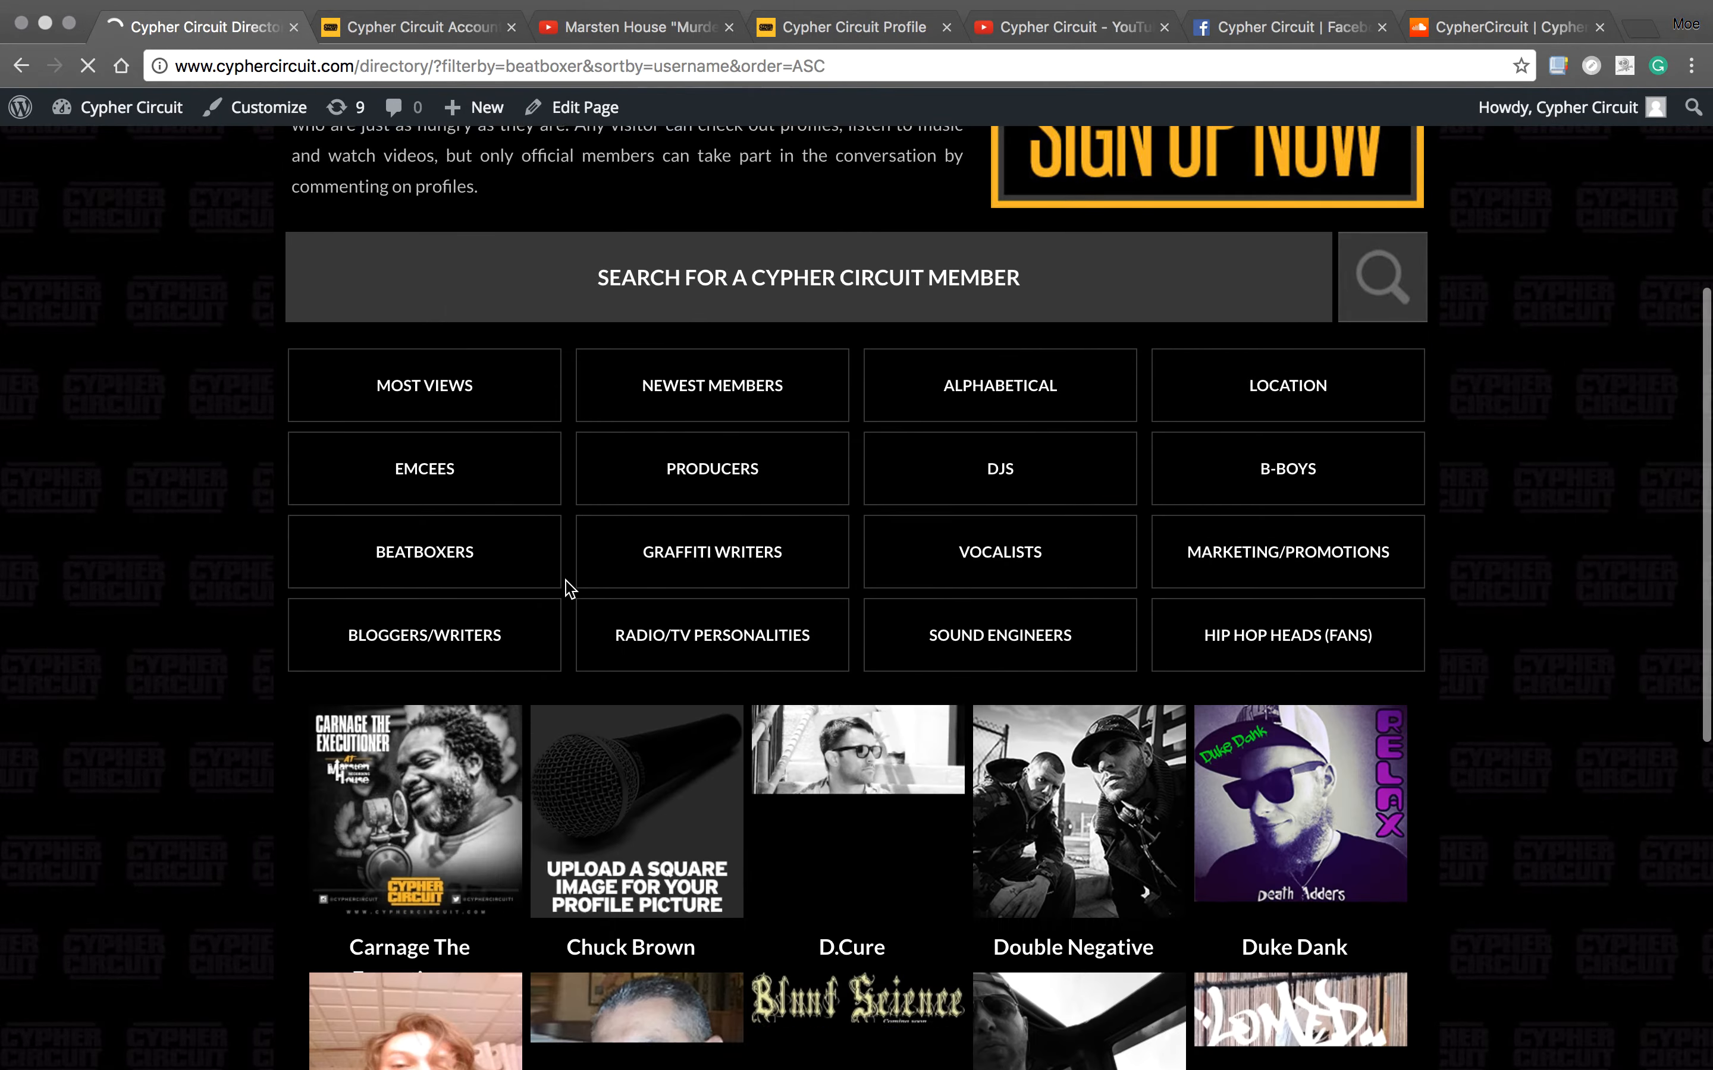
{"action": "scroll", "coordinate": [608, 633], "scroll_direction": "down", "scroll_amount": 3}
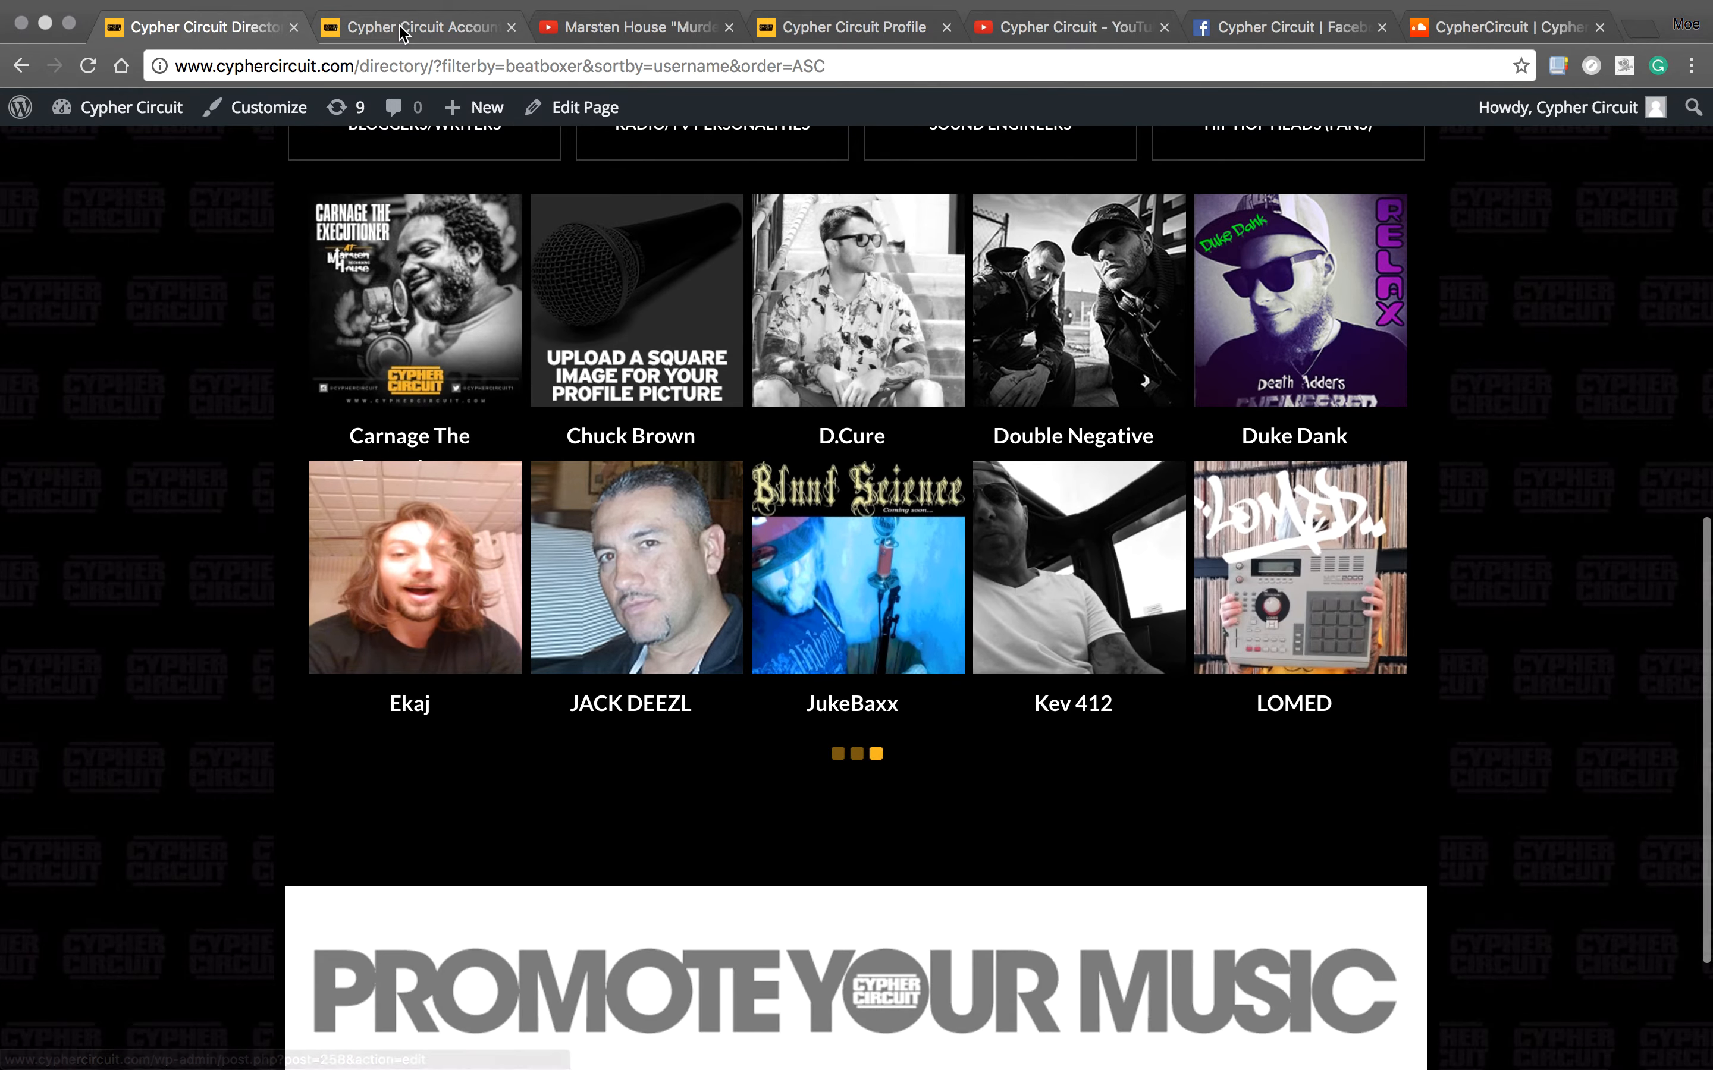
- Return to the account form and select Emcee, Brand, Hip Hop Head (fan) and Producer as the expertise
{"action": "left_click", "coordinate": [402, 28]}
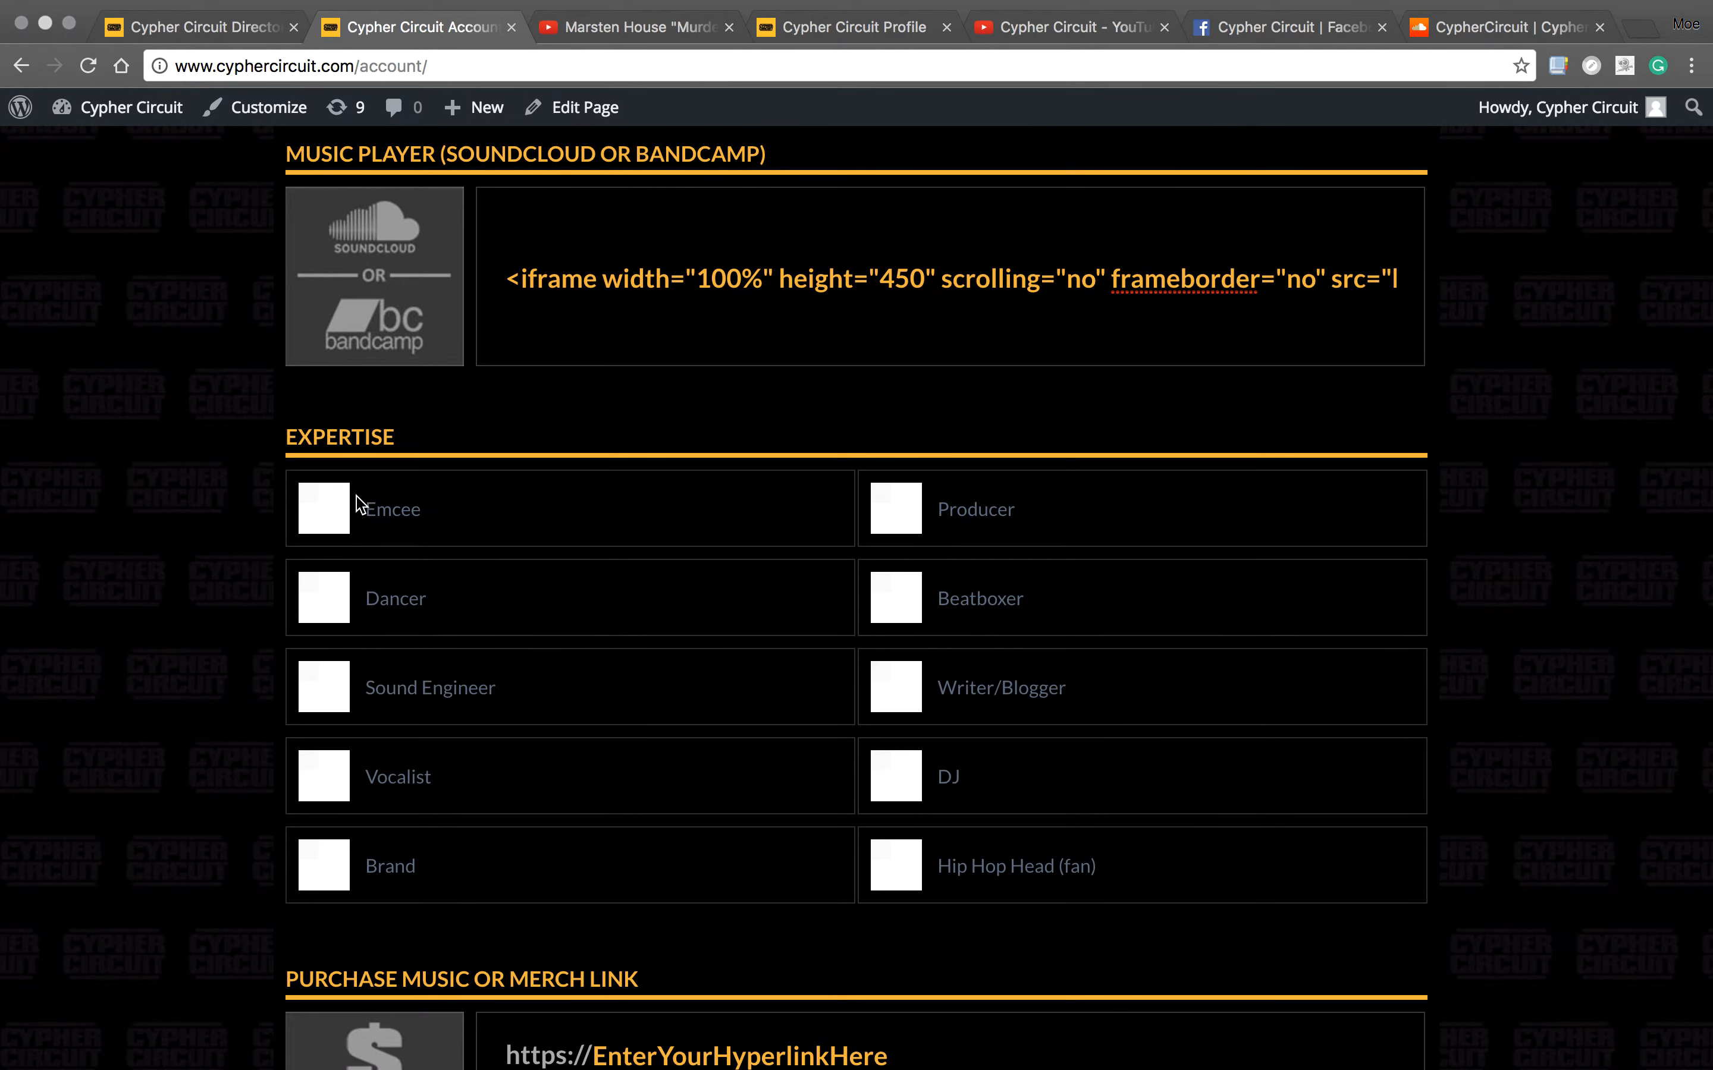
{"action": "left_click", "coordinate": [334, 521]}
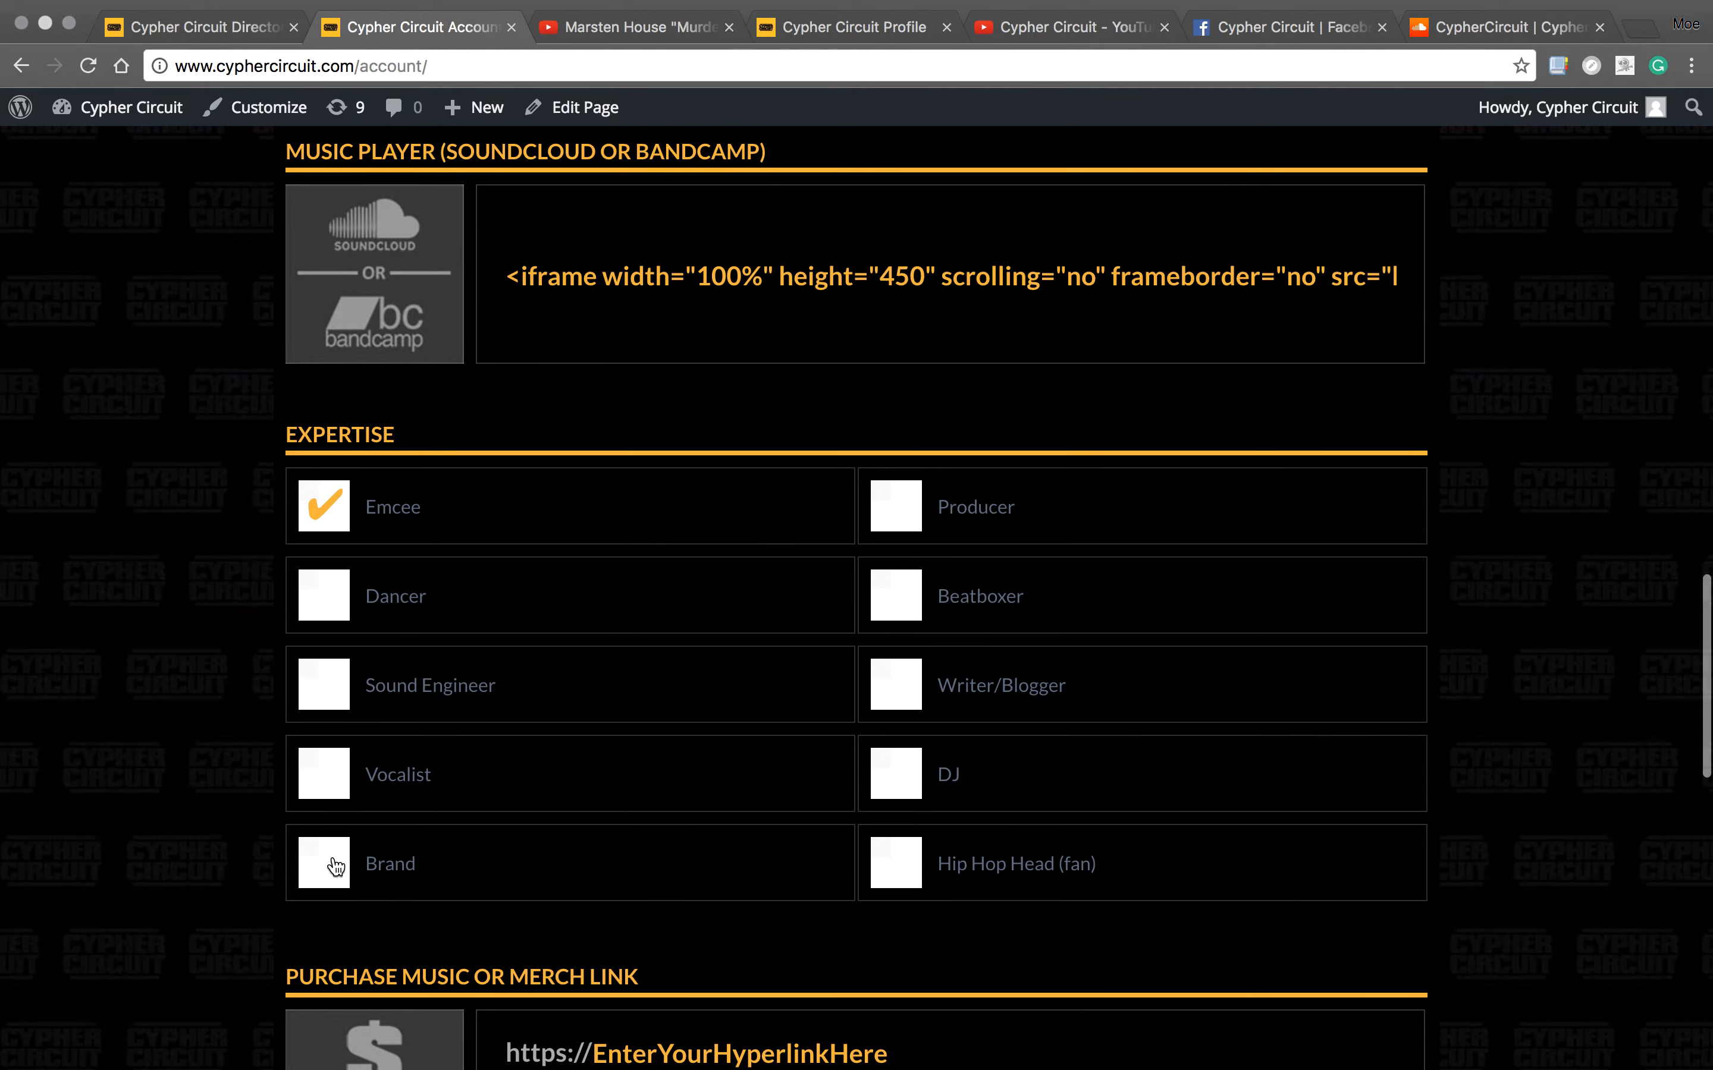
{"action": "left_click", "coordinate": [326, 868]}
{"action": "left_click", "coordinate": [893, 868]}
{"action": "left_click", "coordinate": [900, 517]}
- Set the purchase music or merch link to cyphercircuit.com/shop
{"action": "scroll", "coordinate": [903, 528], "scroll_direction": "down", "scroll_amount": 2}
{"action": "scroll", "coordinate": [903, 527], "scroll_direction": "down", "scroll_amount": 2}
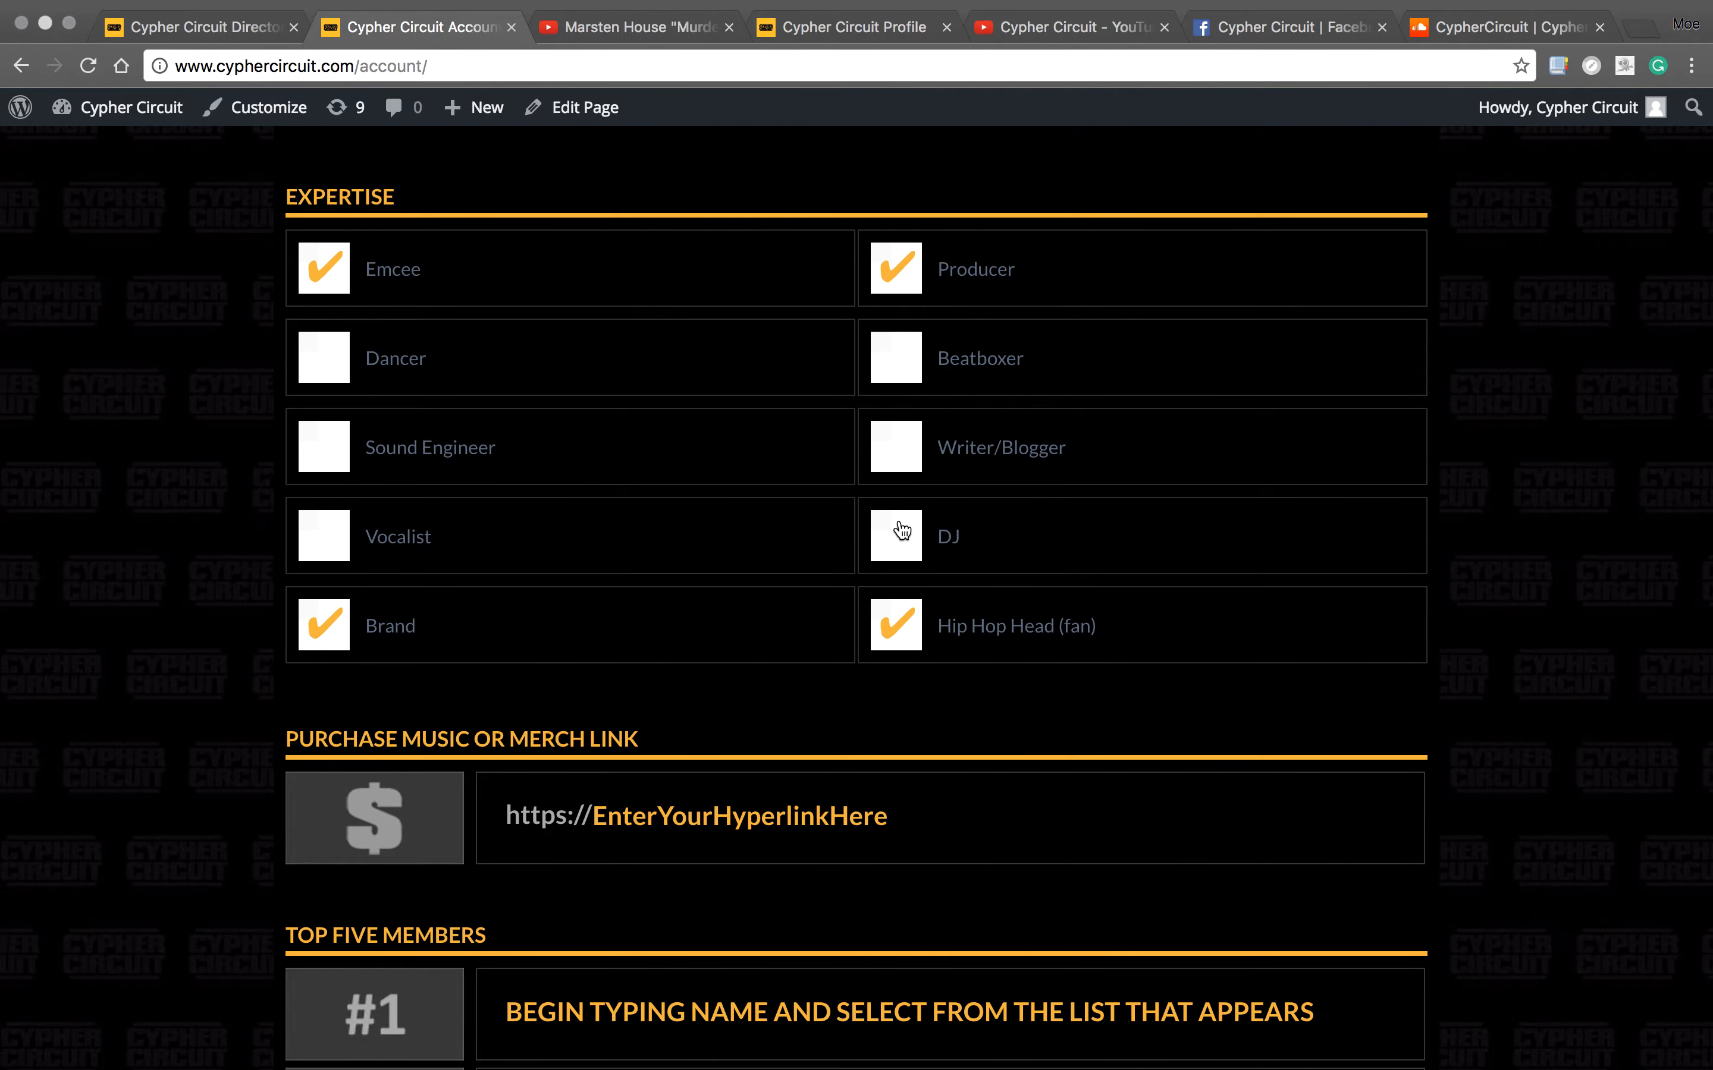
{"action": "scroll", "coordinate": [902, 530], "scroll_direction": "down", "scroll_amount": 5}
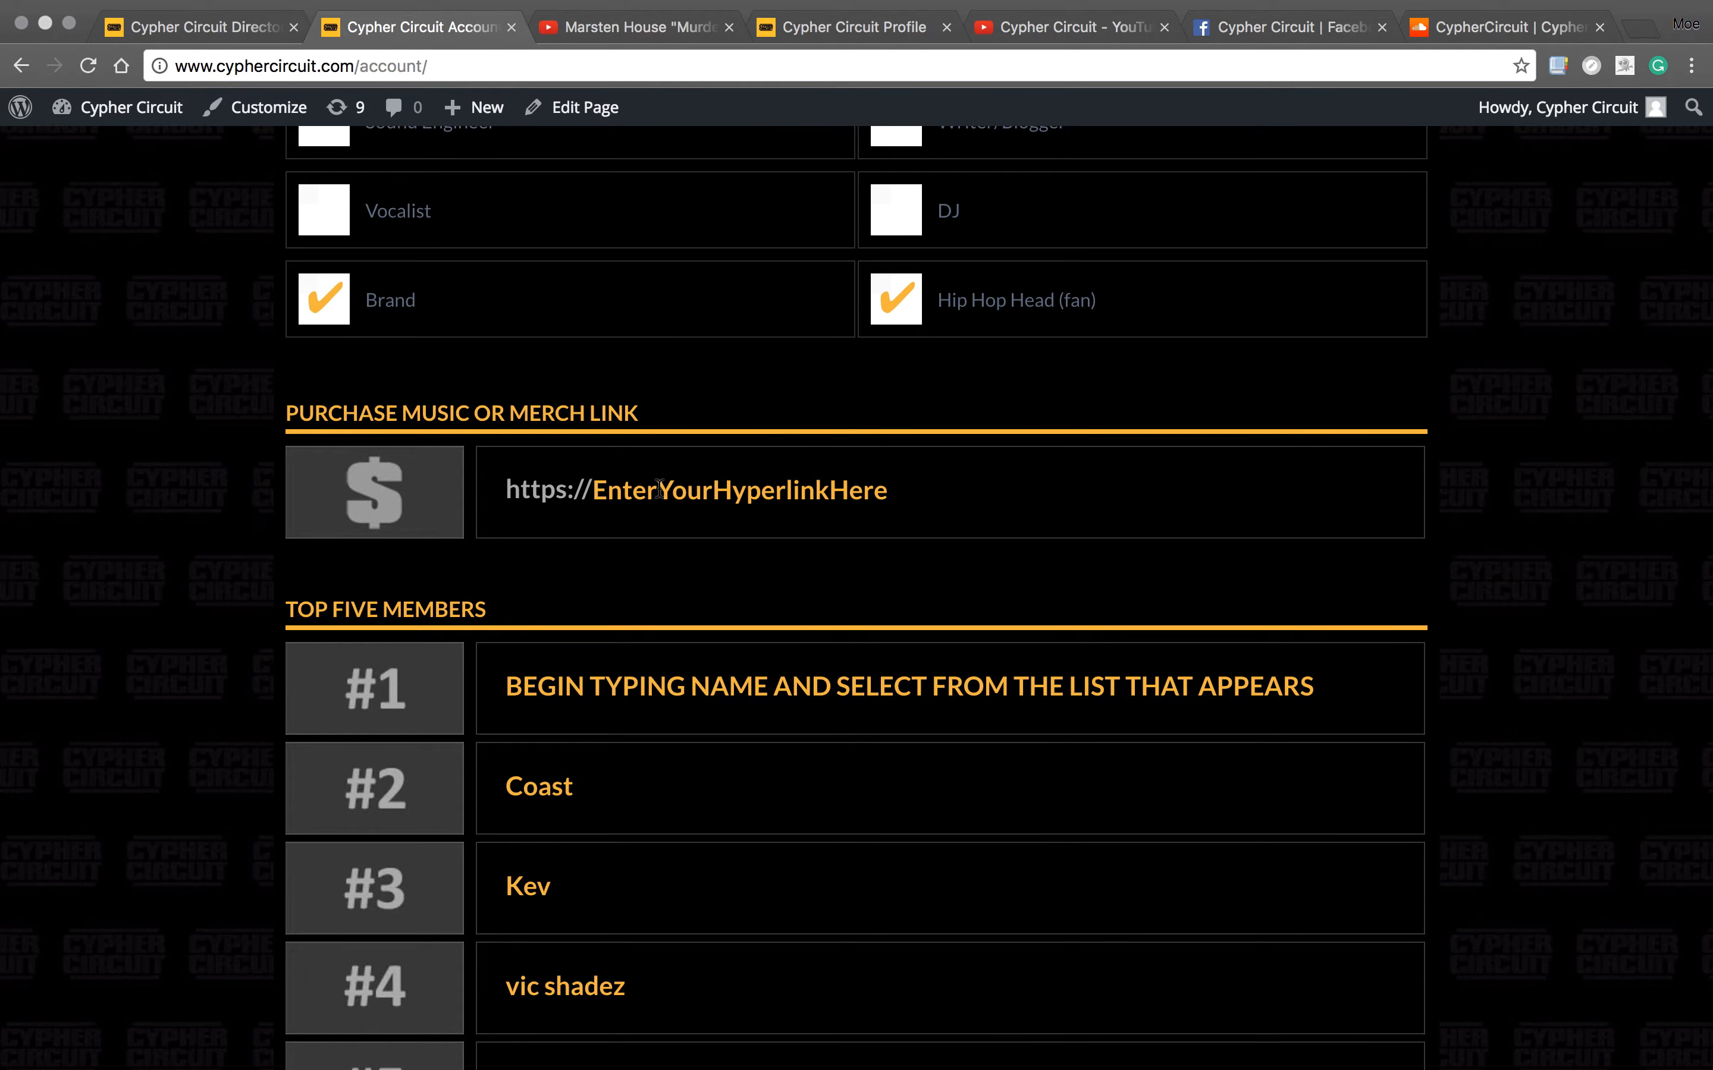
{"action": "left_click", "coordinate": [600, 491]}
{"action": "type", "text": "cyp"}
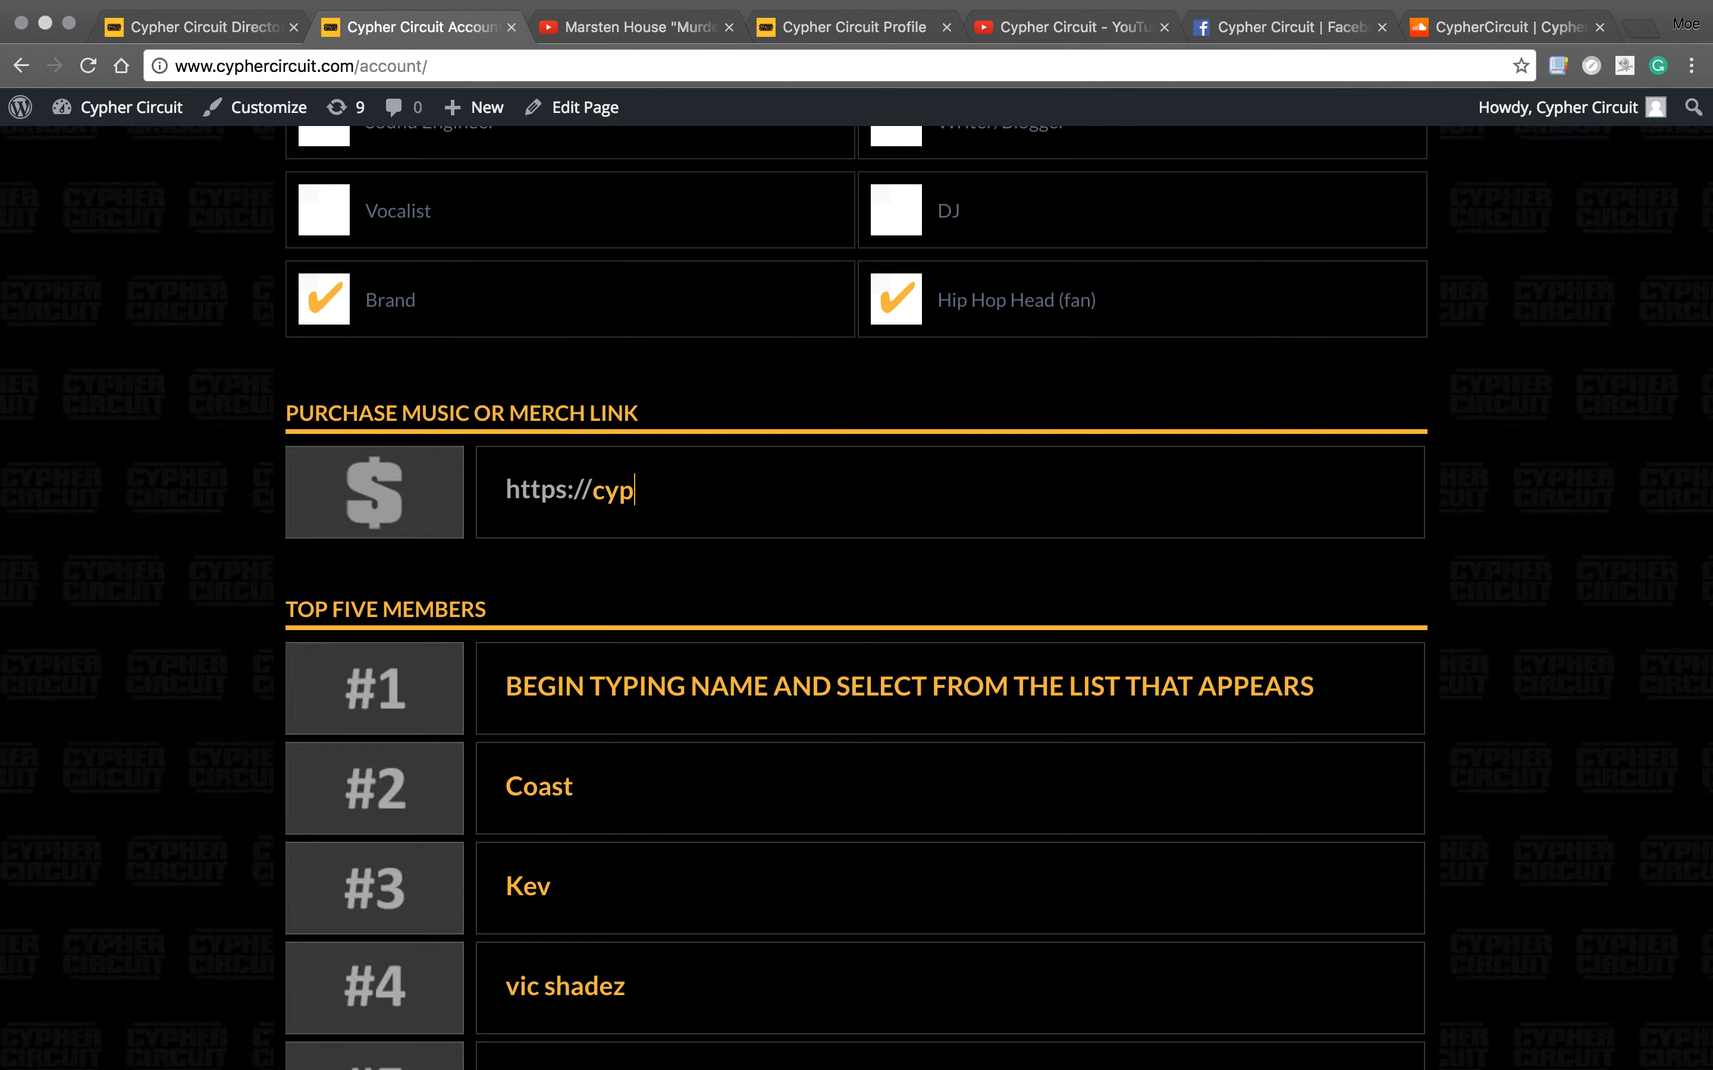
{"action": "type", "text": "hercircuit.c"}
{"action": "key", "text": "BackSpace"}
{"action": "key", "text": "BackSpace"}
{"action": "key", "text": "BackSpace"}
{"action": "type", "text": "cuit.com/shop"}
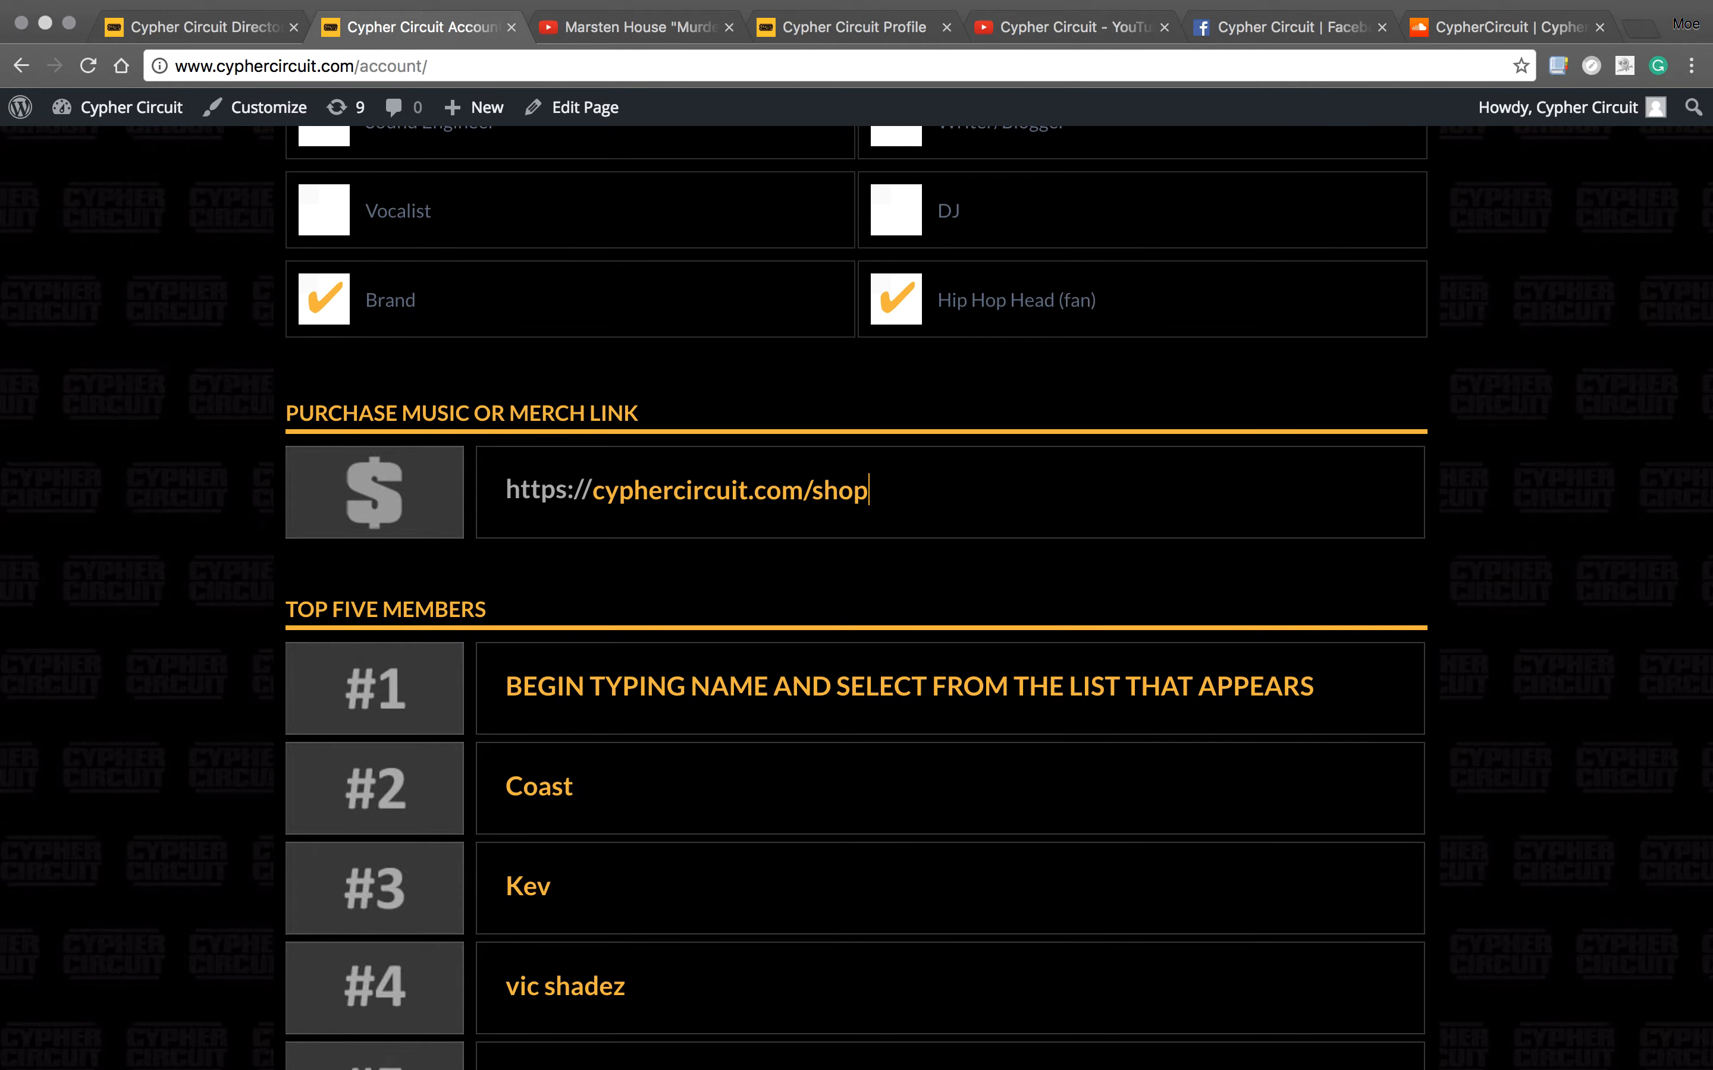
- Search for "mc" in the #1 slot of the top five members and select MCRE from the suggestions
{"action": "left_click", "coordinate": [851, 705]}
{"action": "scroll", "coordinate": [848, 666], "scroll_direction": "down", "scroll_amount": 3}
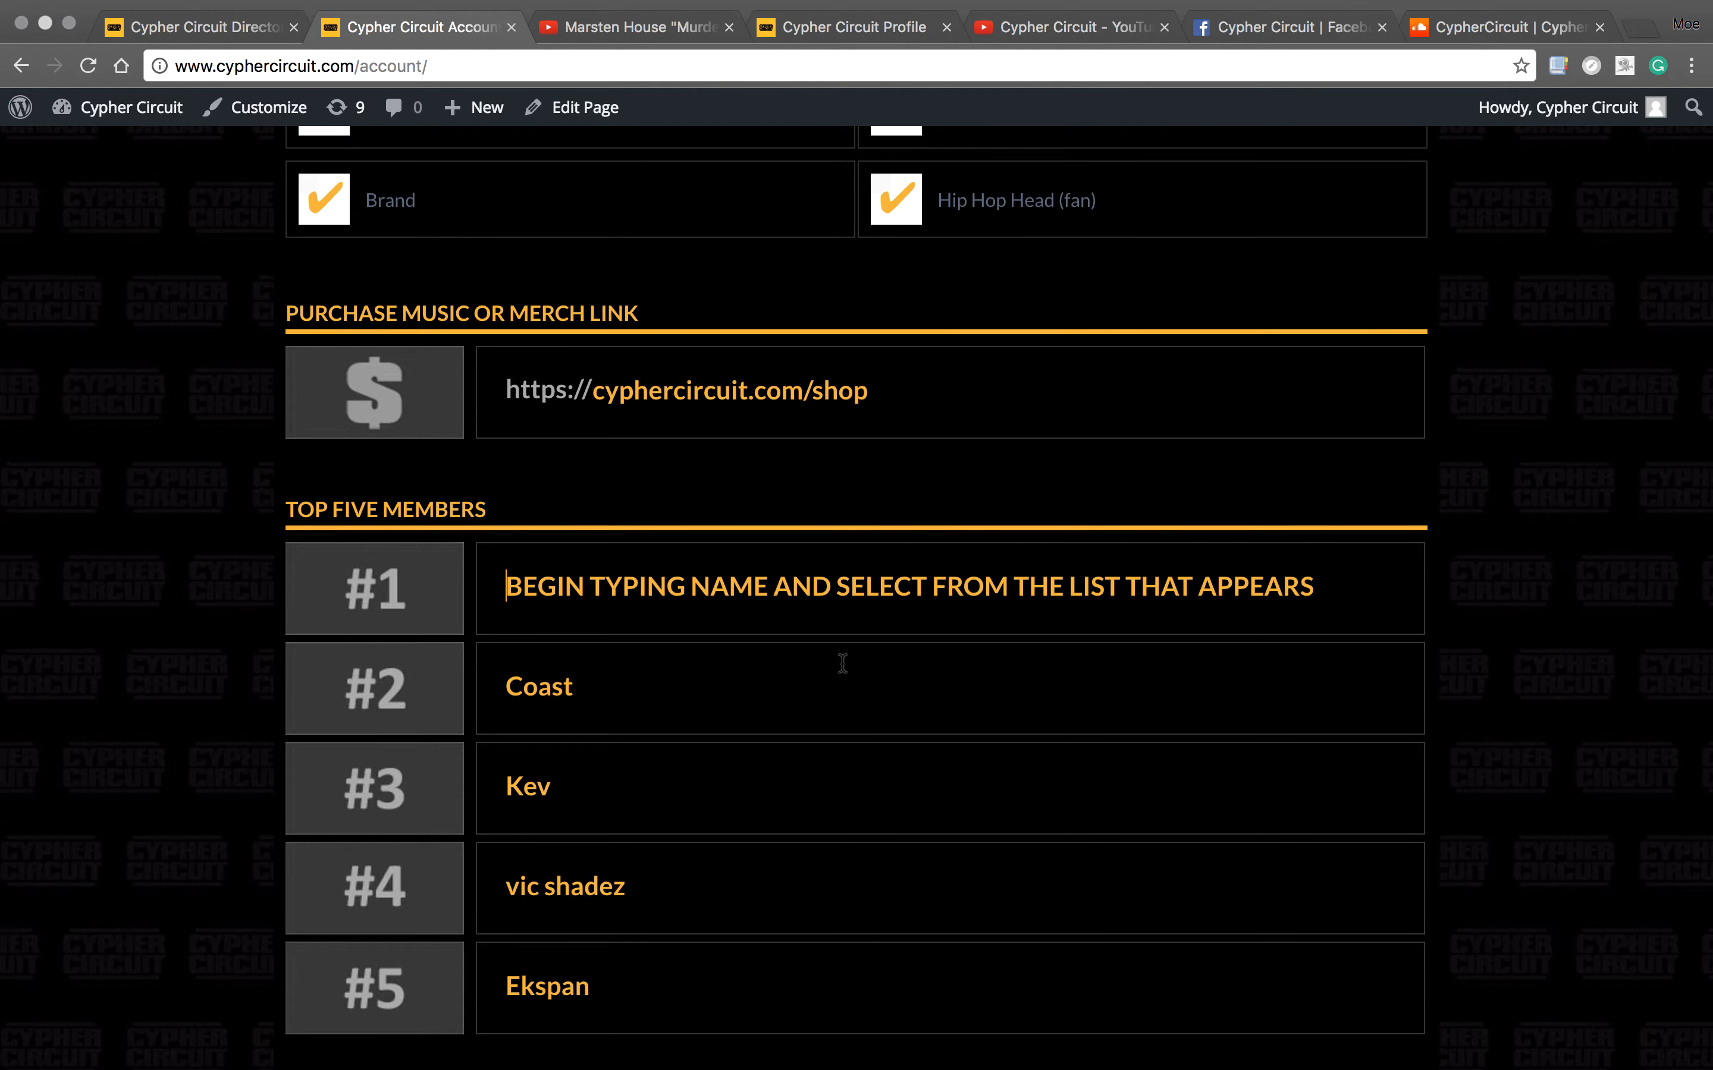
{"action": "scroll", "coordinate": [821, 660], "scroll_direction": "down", "scroll_amount": 2}
{"action": "scroll", "coordinate": [817, 660], "scroll_direction": "down", "scroll_amount": 1}
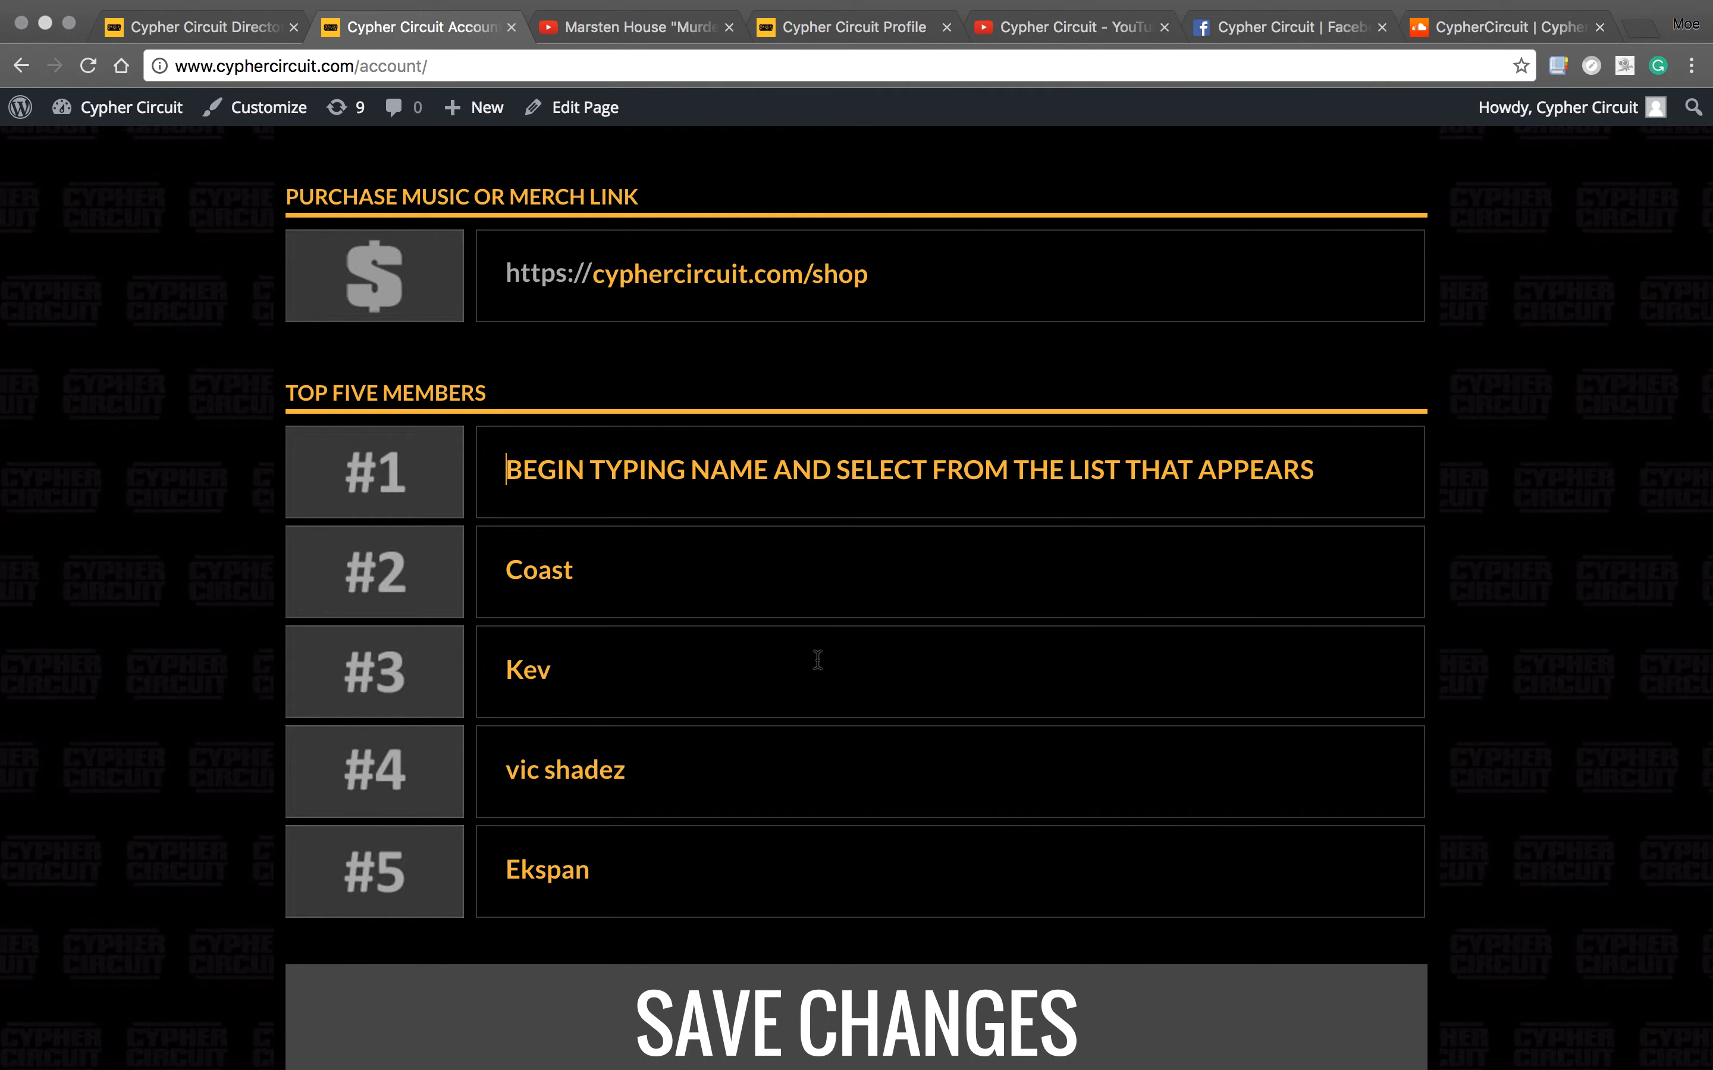
{"action": "scroll", "coordinate": [524, 424], "scroll_direction": "down", "scroll_amount": 1}
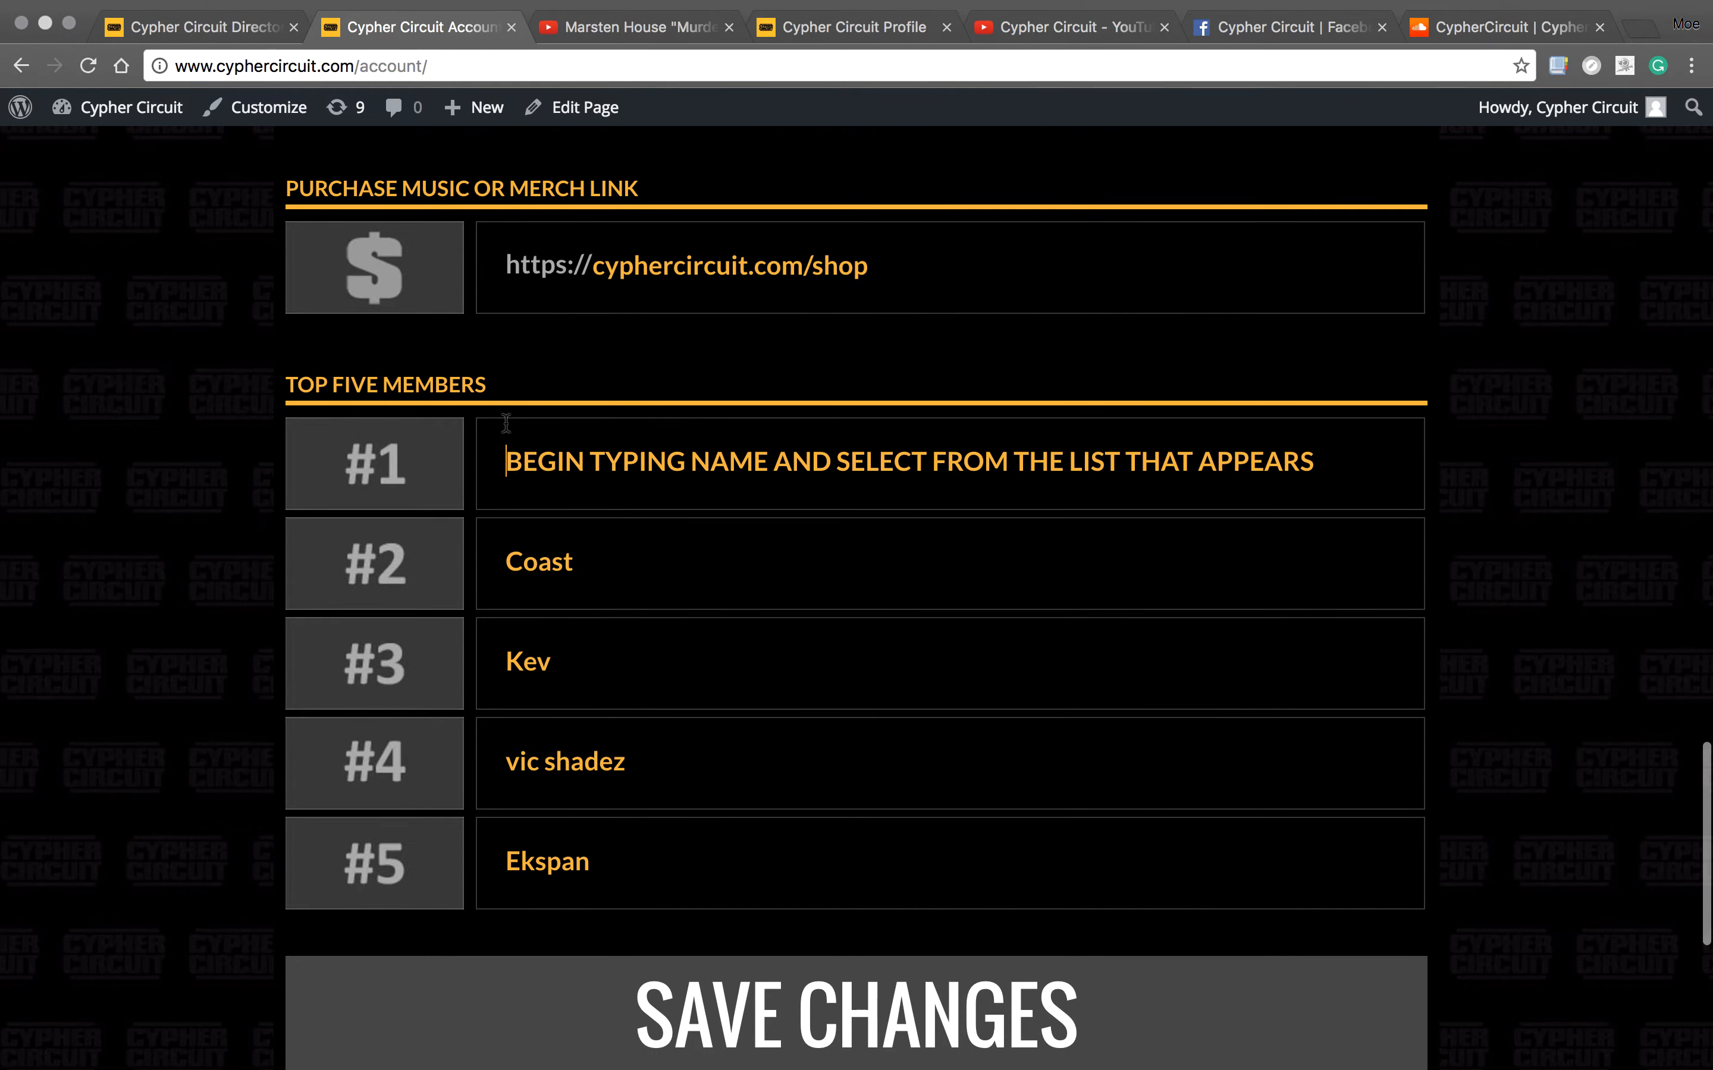
{"action": "scroll", "coordinate": [506, 423], "scroll_direction": "down", "scroll_amount": 1}
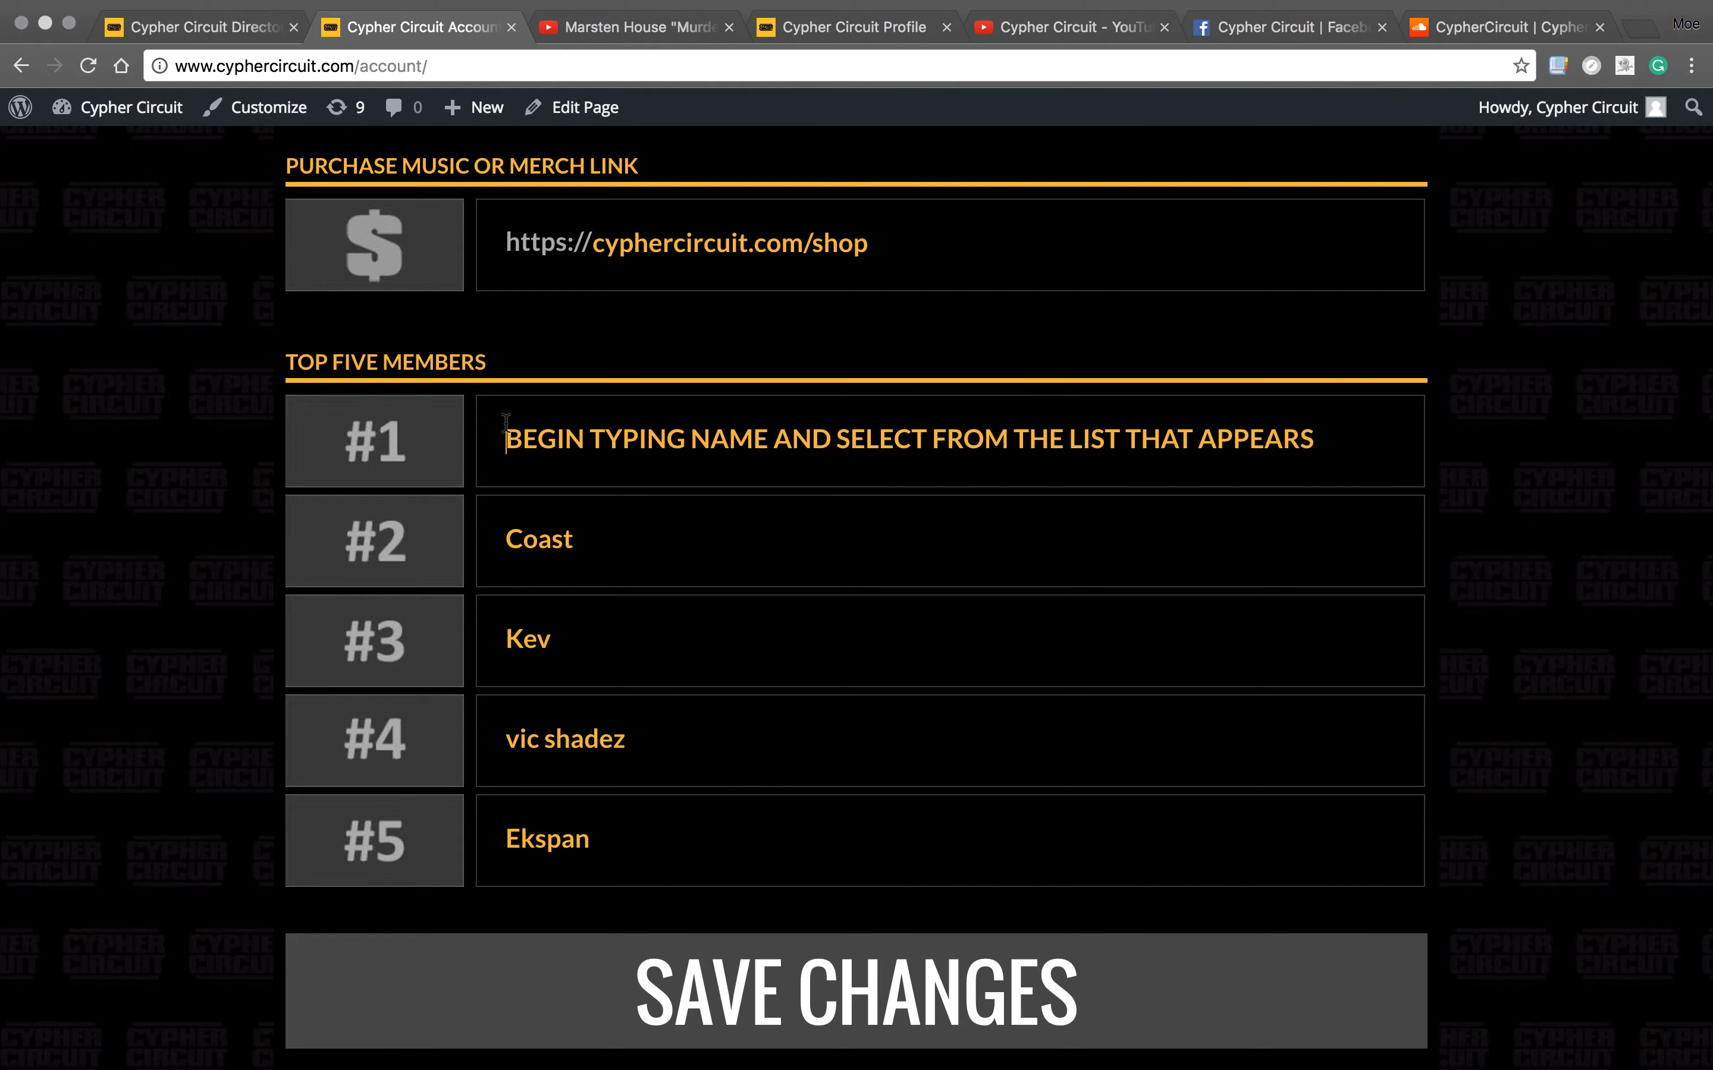
{"action": "scroll", "coordinate": [503, 428], "scroll_direction": "down", "scroll_amount": 1}
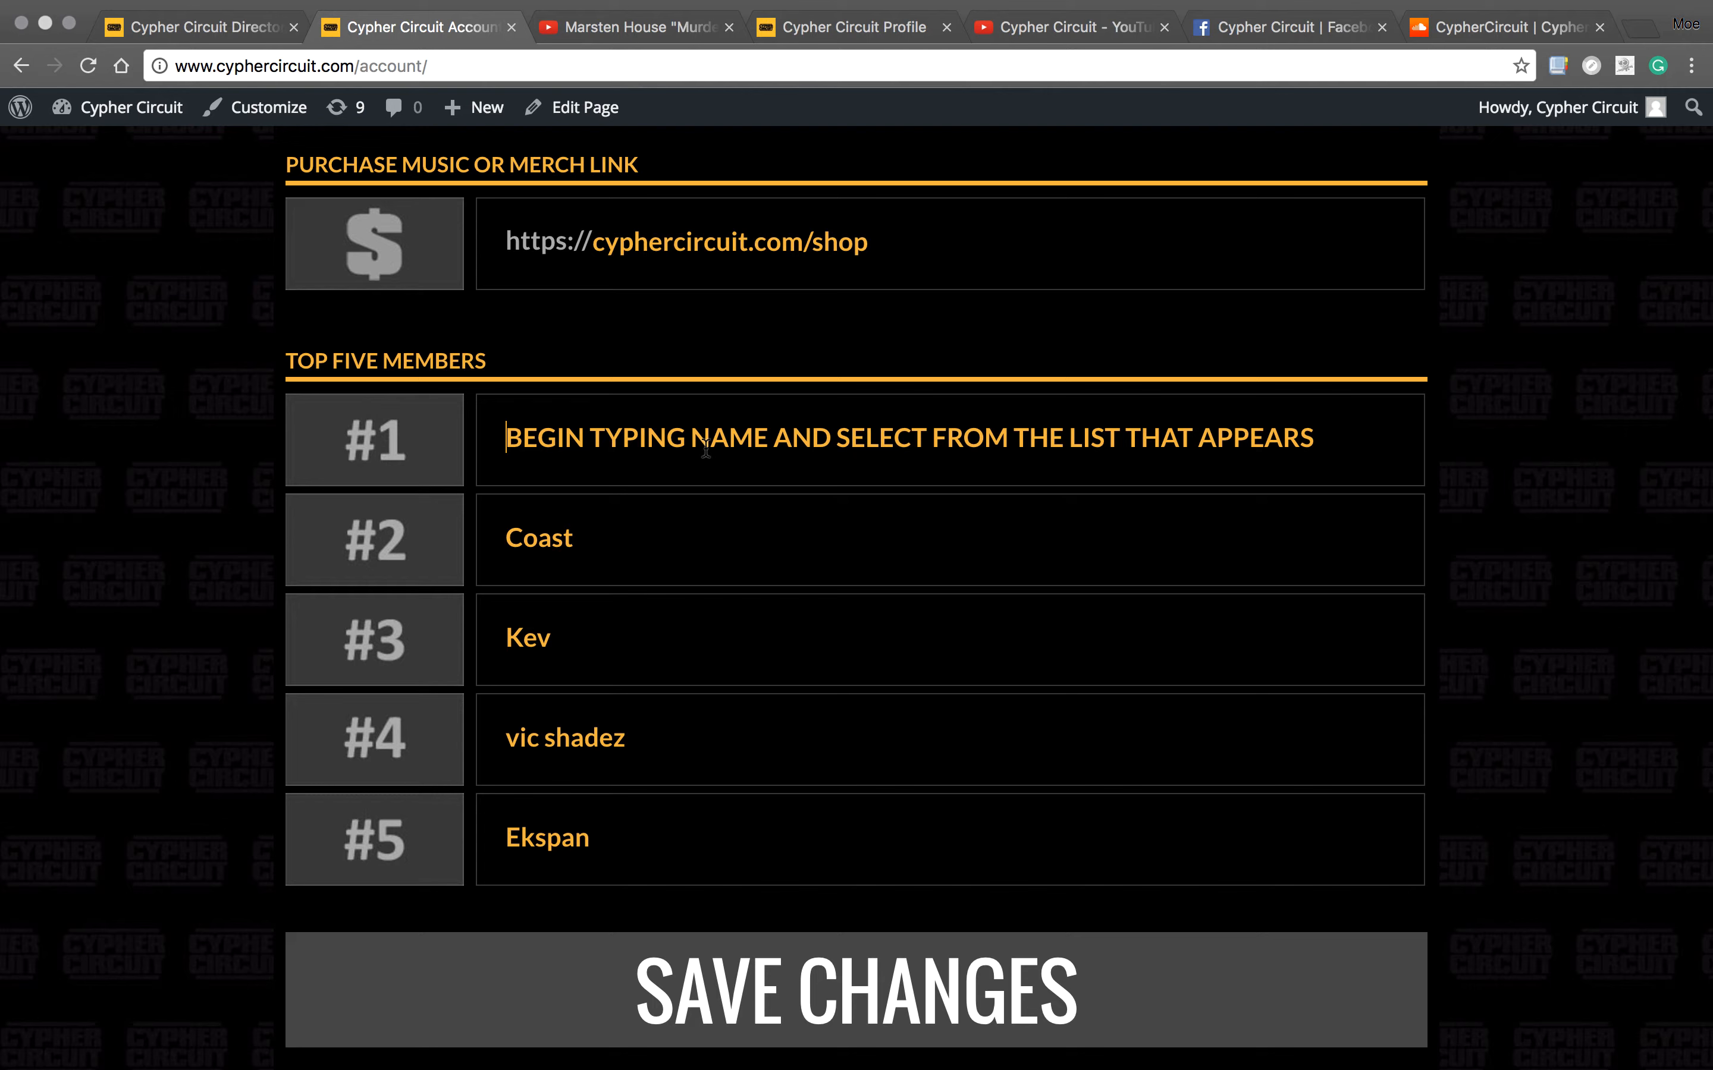
{"action": "type", "text": "mc"}
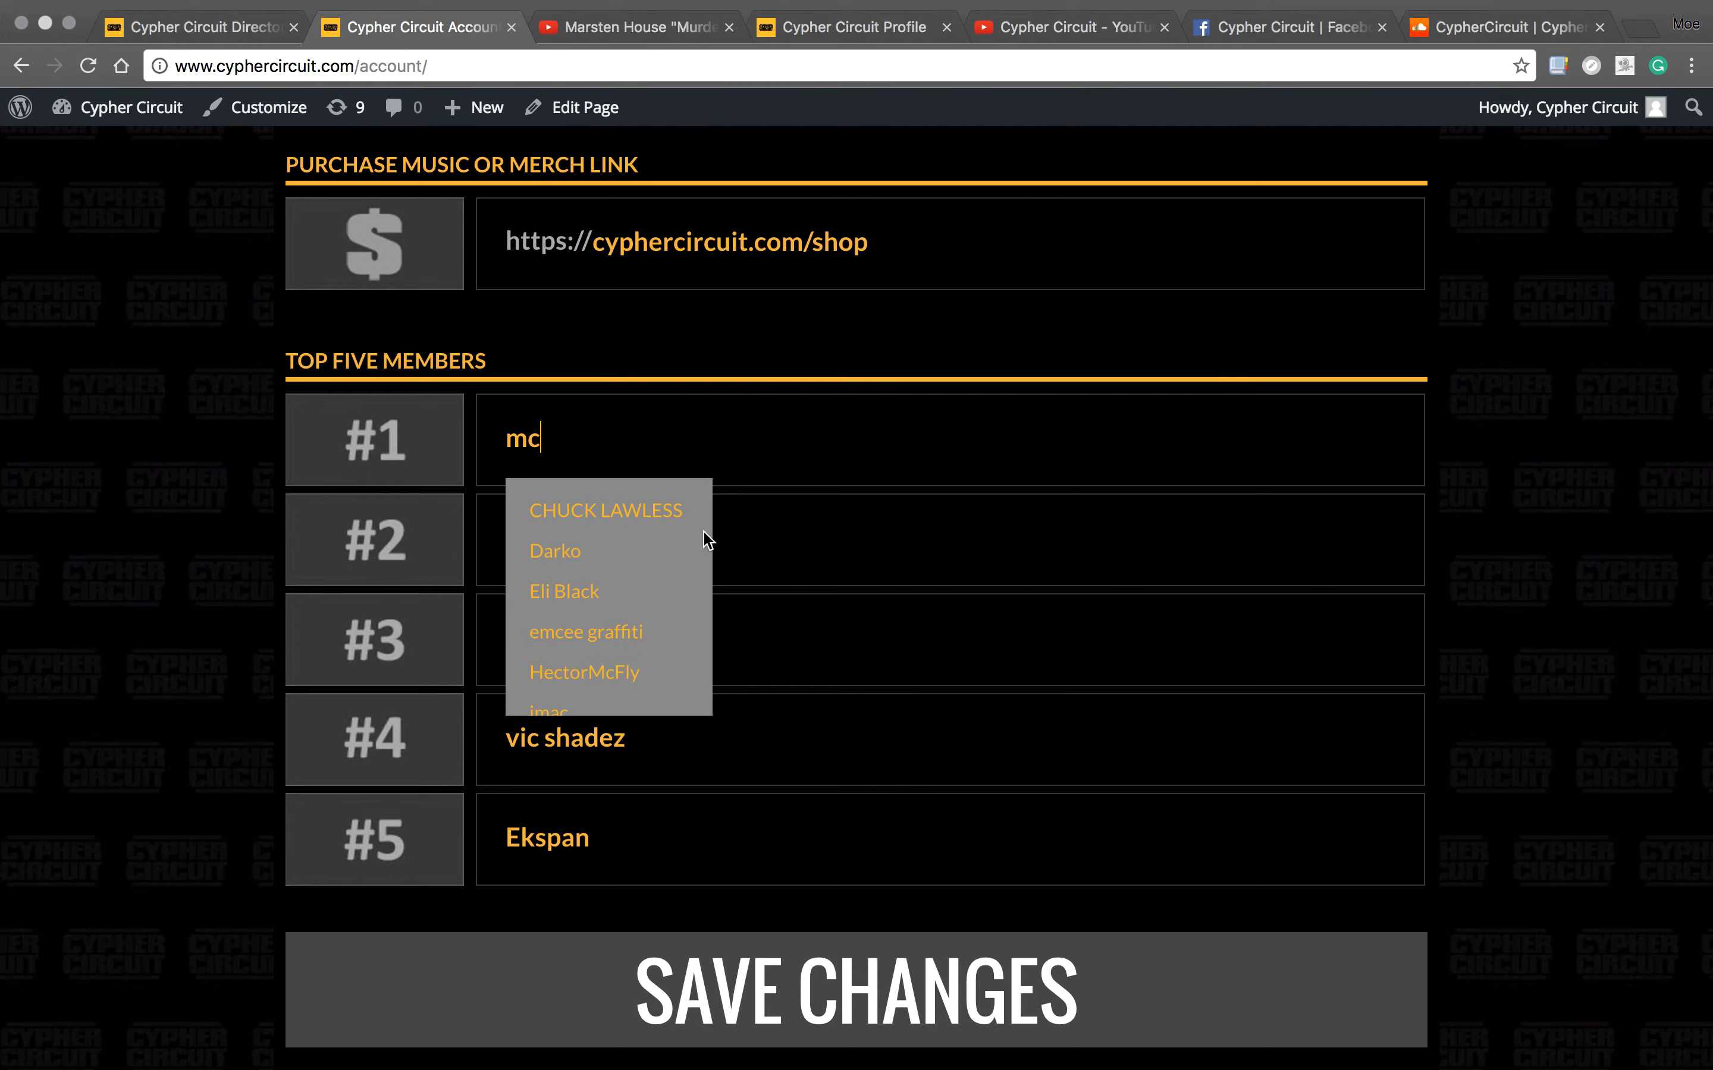
{"action": "scroll", "coordinate": [611, 545], "scroll_direction": "down", "scroll_amount": 2}
{"action": "scroll", "coordinate": [613, 543], "scroll_direction": "down", "scroll_amount": 5}
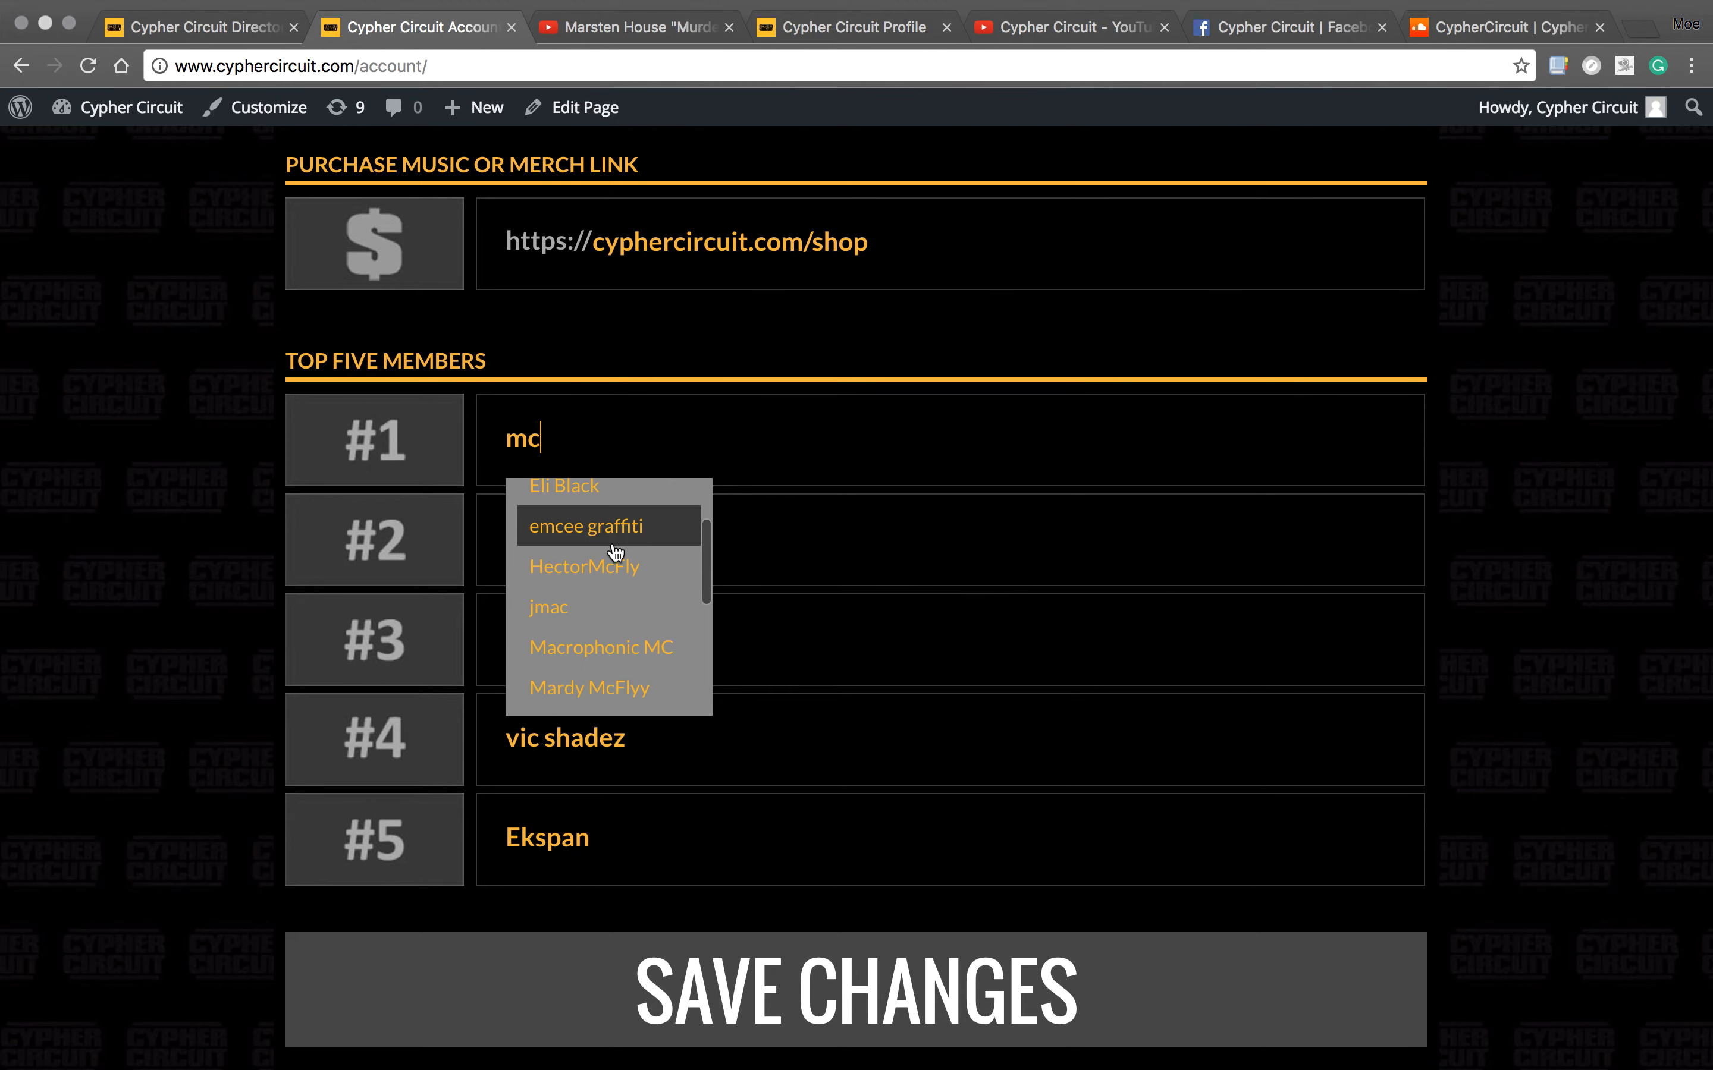
{"action": "scroll", "coordinate": [613, 550], "scroll_direction": "down", "scroll_amount": 3}
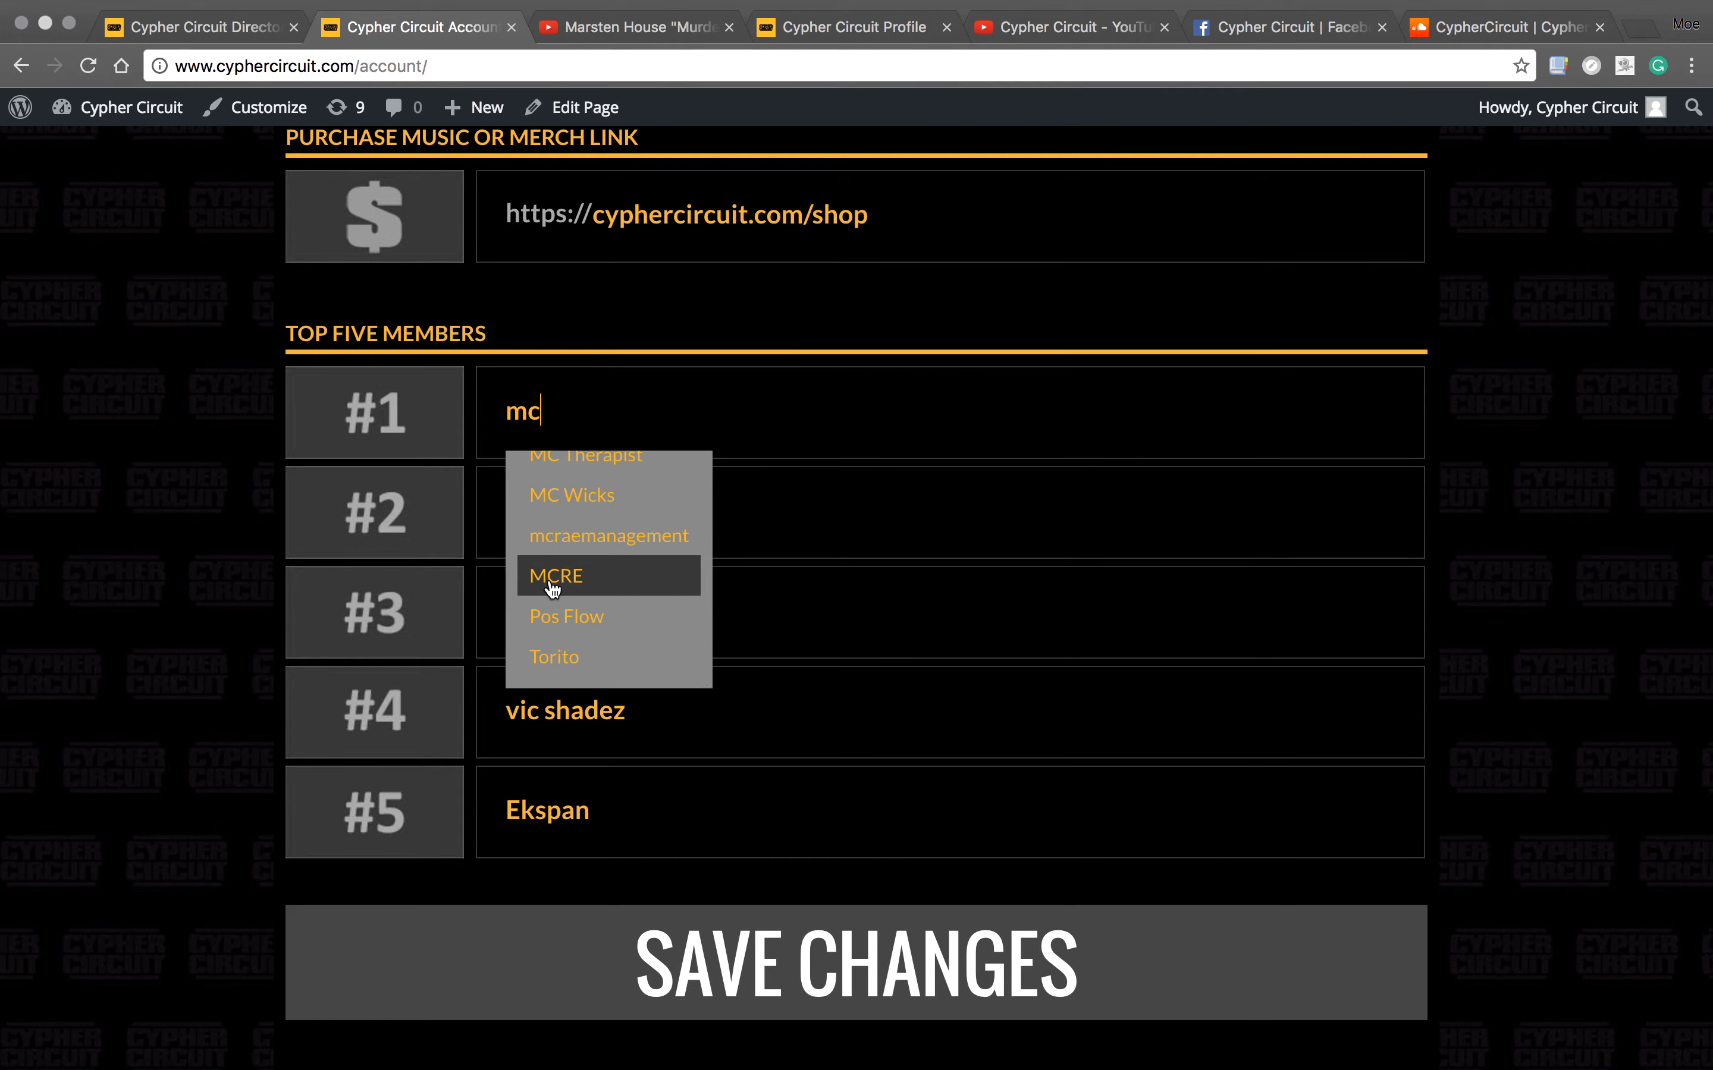
{"action": "left_click", "coordinate": [552, 587]}
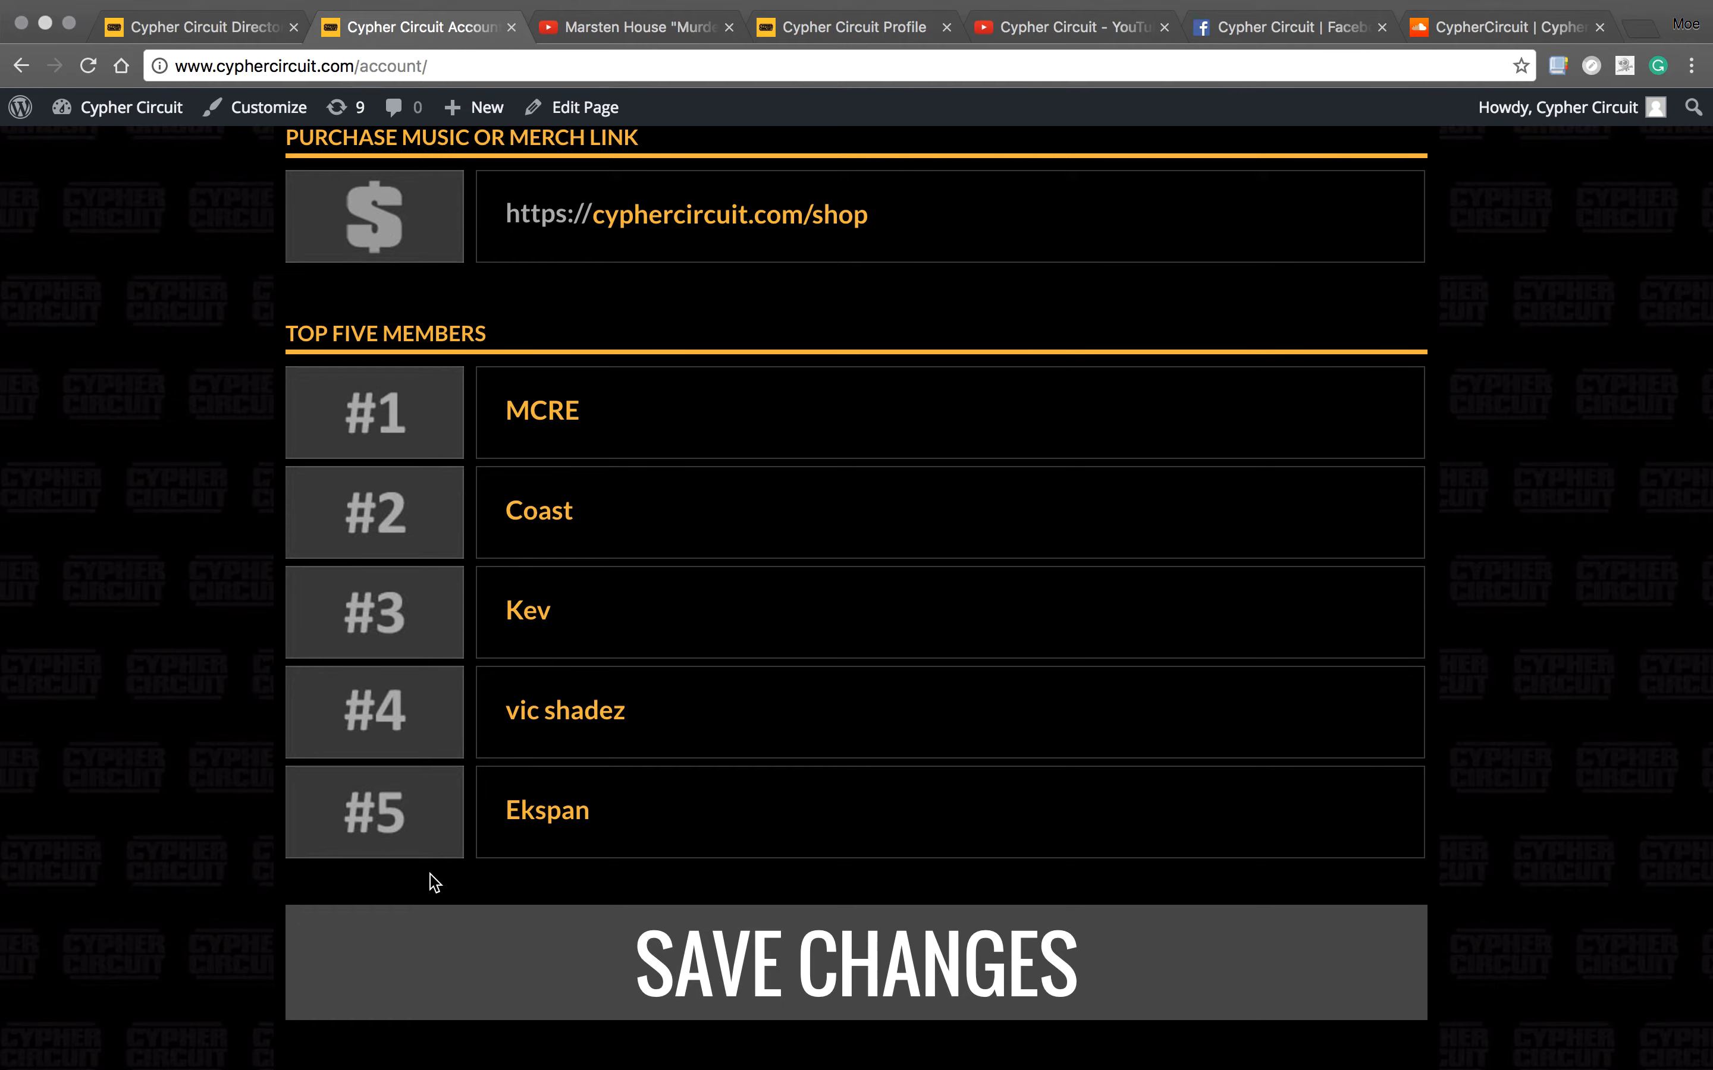
- Save the account form changes and open the member's public profile page from the profile picture
{"action": "scroll", "coordinate": [538, 750], "scroll_direction": "down", "scroll_amount": 3}
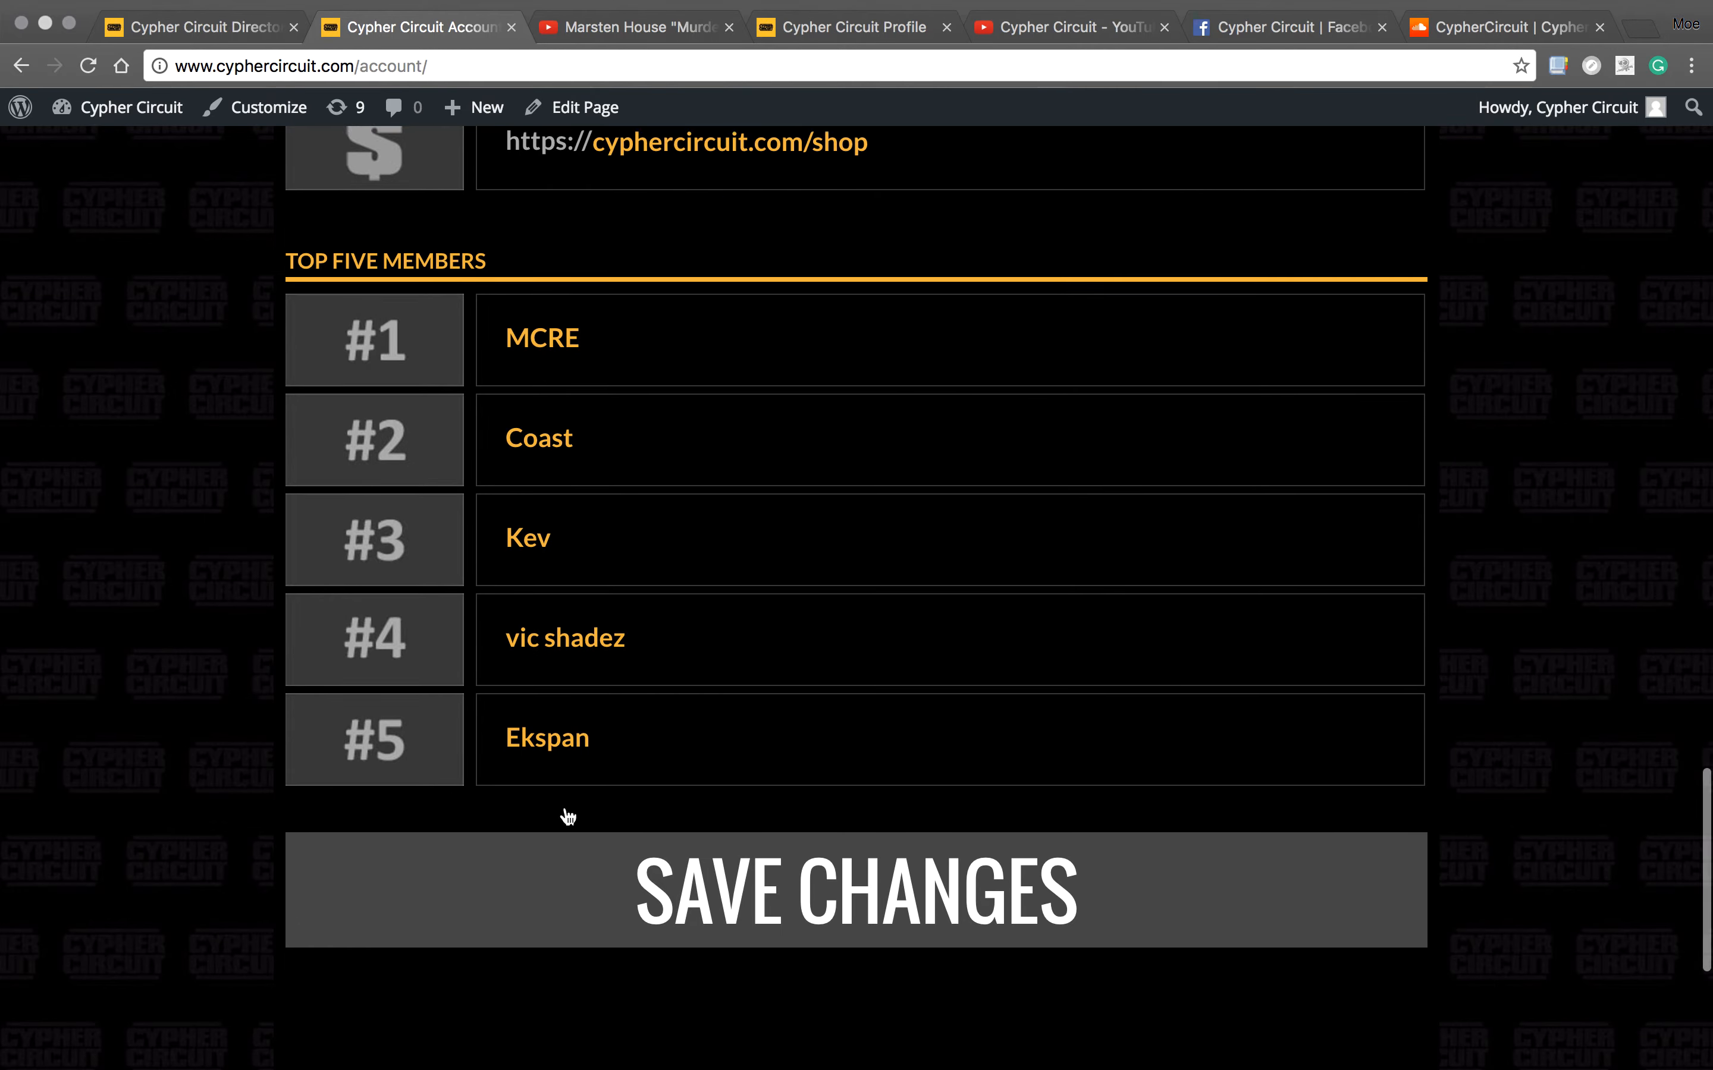
{"action": "left_click", "coordinate": [768, 864]}
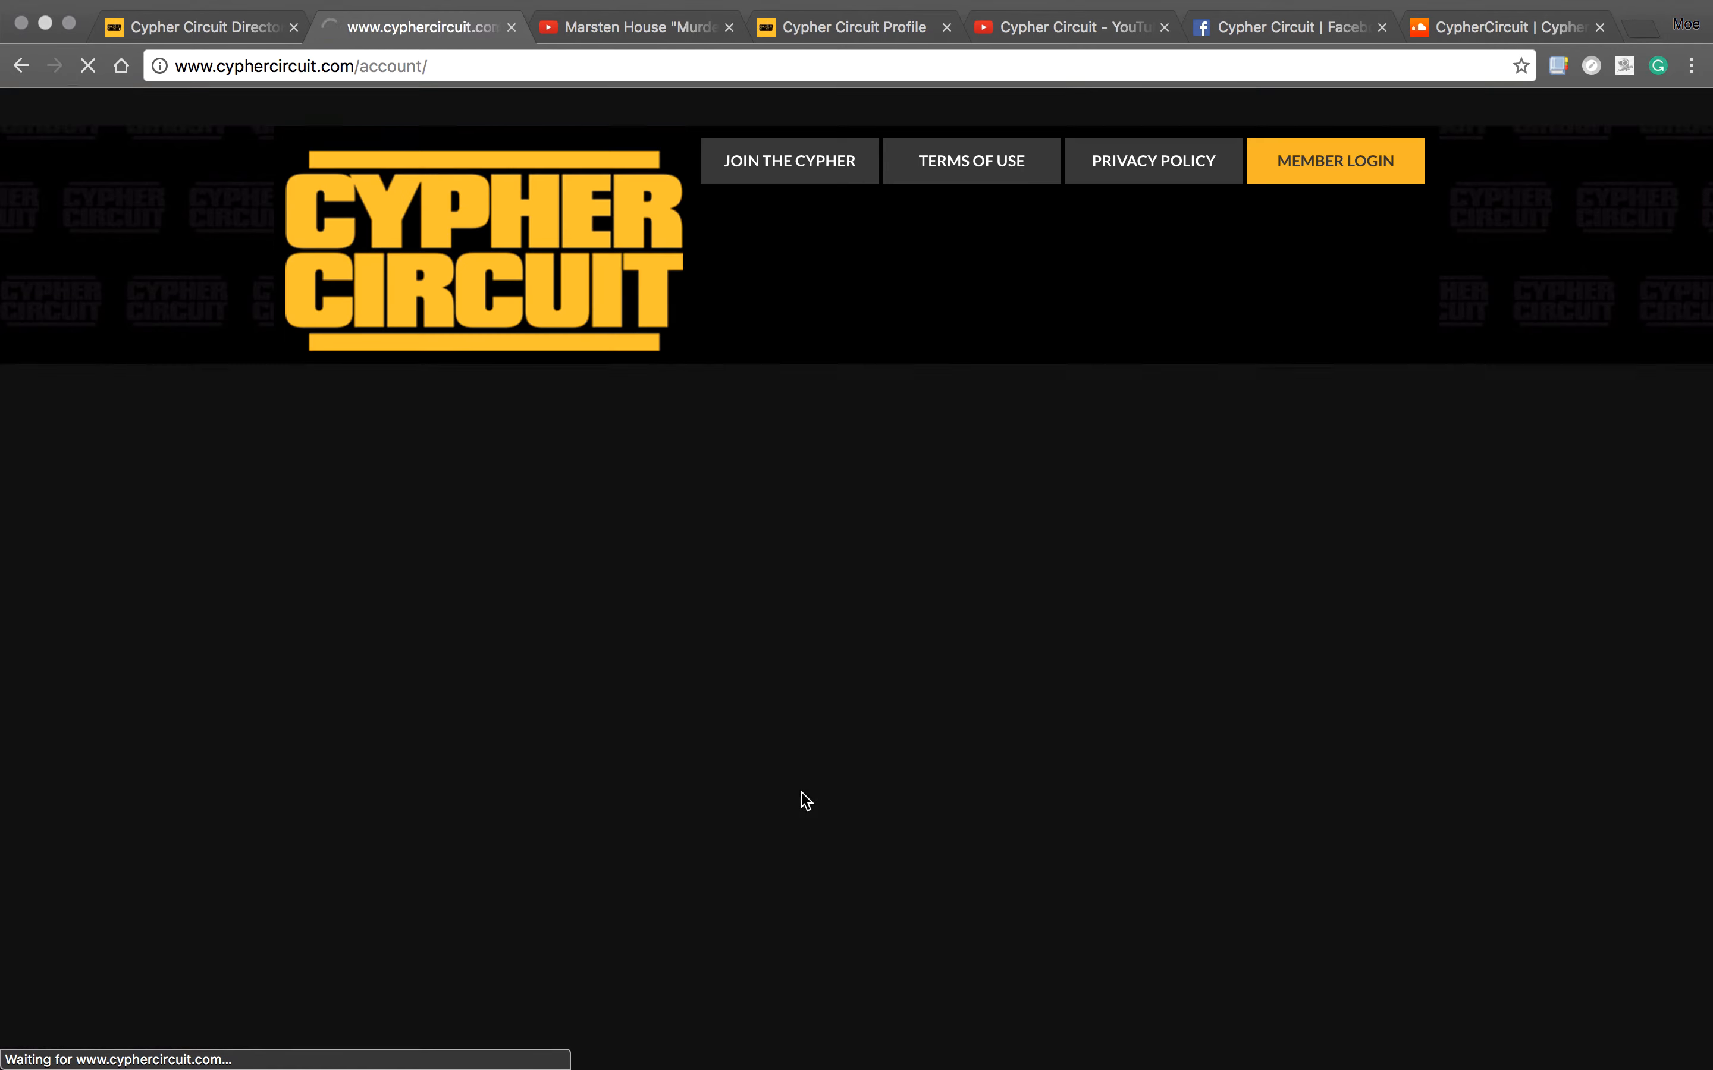
{"action": "scroll", "coordinate": [820, 749], "scroll_direction": "down", "scroll_amount": 2}
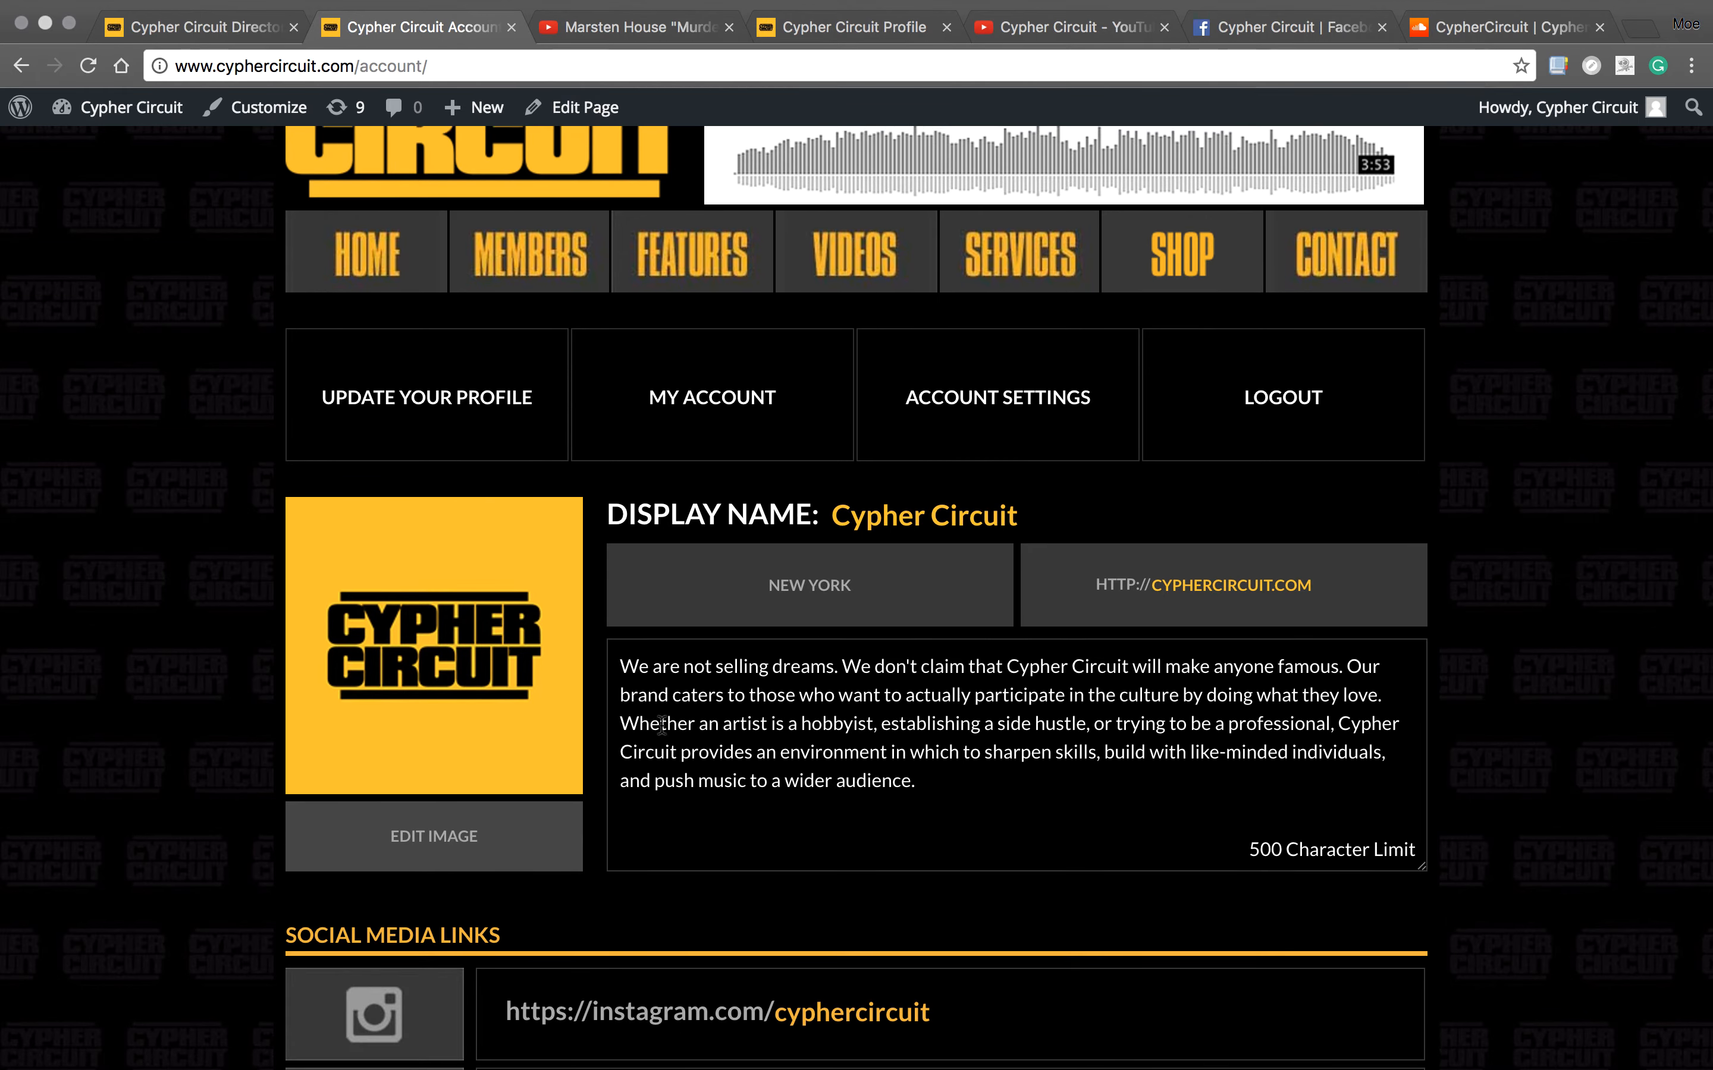
{"action": "left_click", "coordinate": [465, 650]}
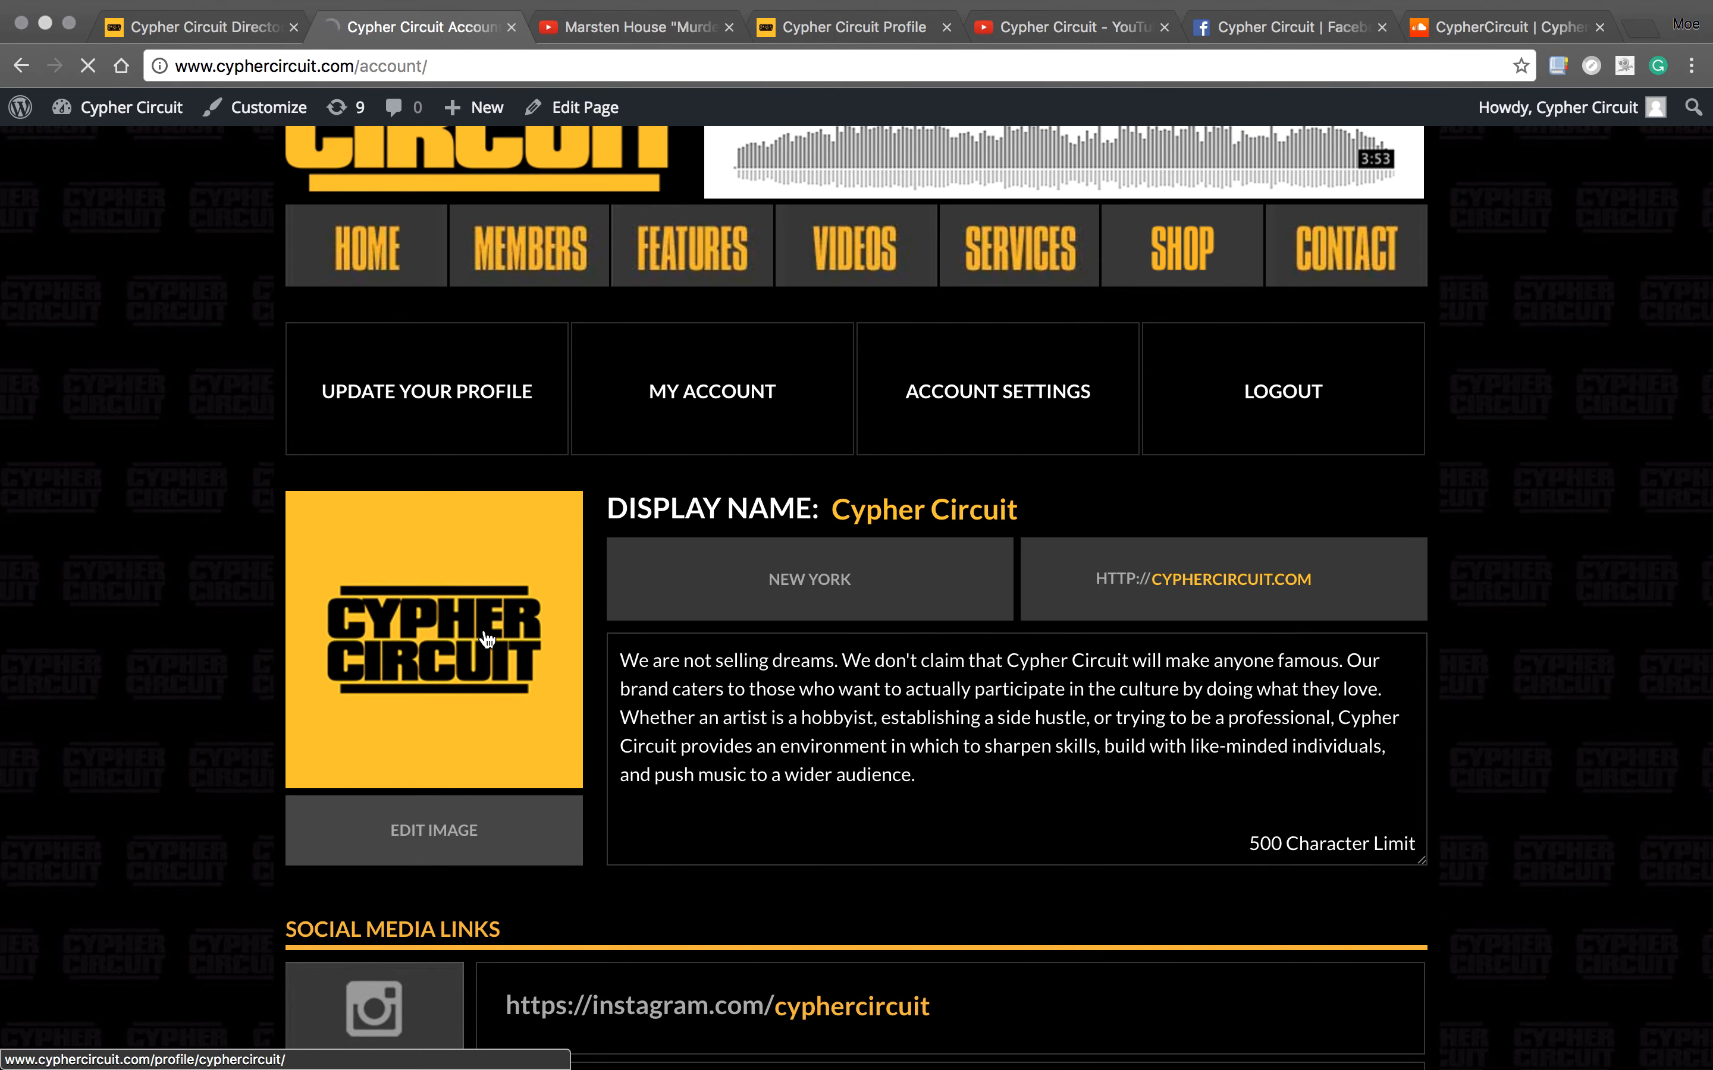
- Examine the public profile's expertise, bio, social links, video, top five members, music player and merchandise link
{"action": "scroll", "coordinate": [615, 587], "scroll_direction": "down", "scroll_amount": 2}
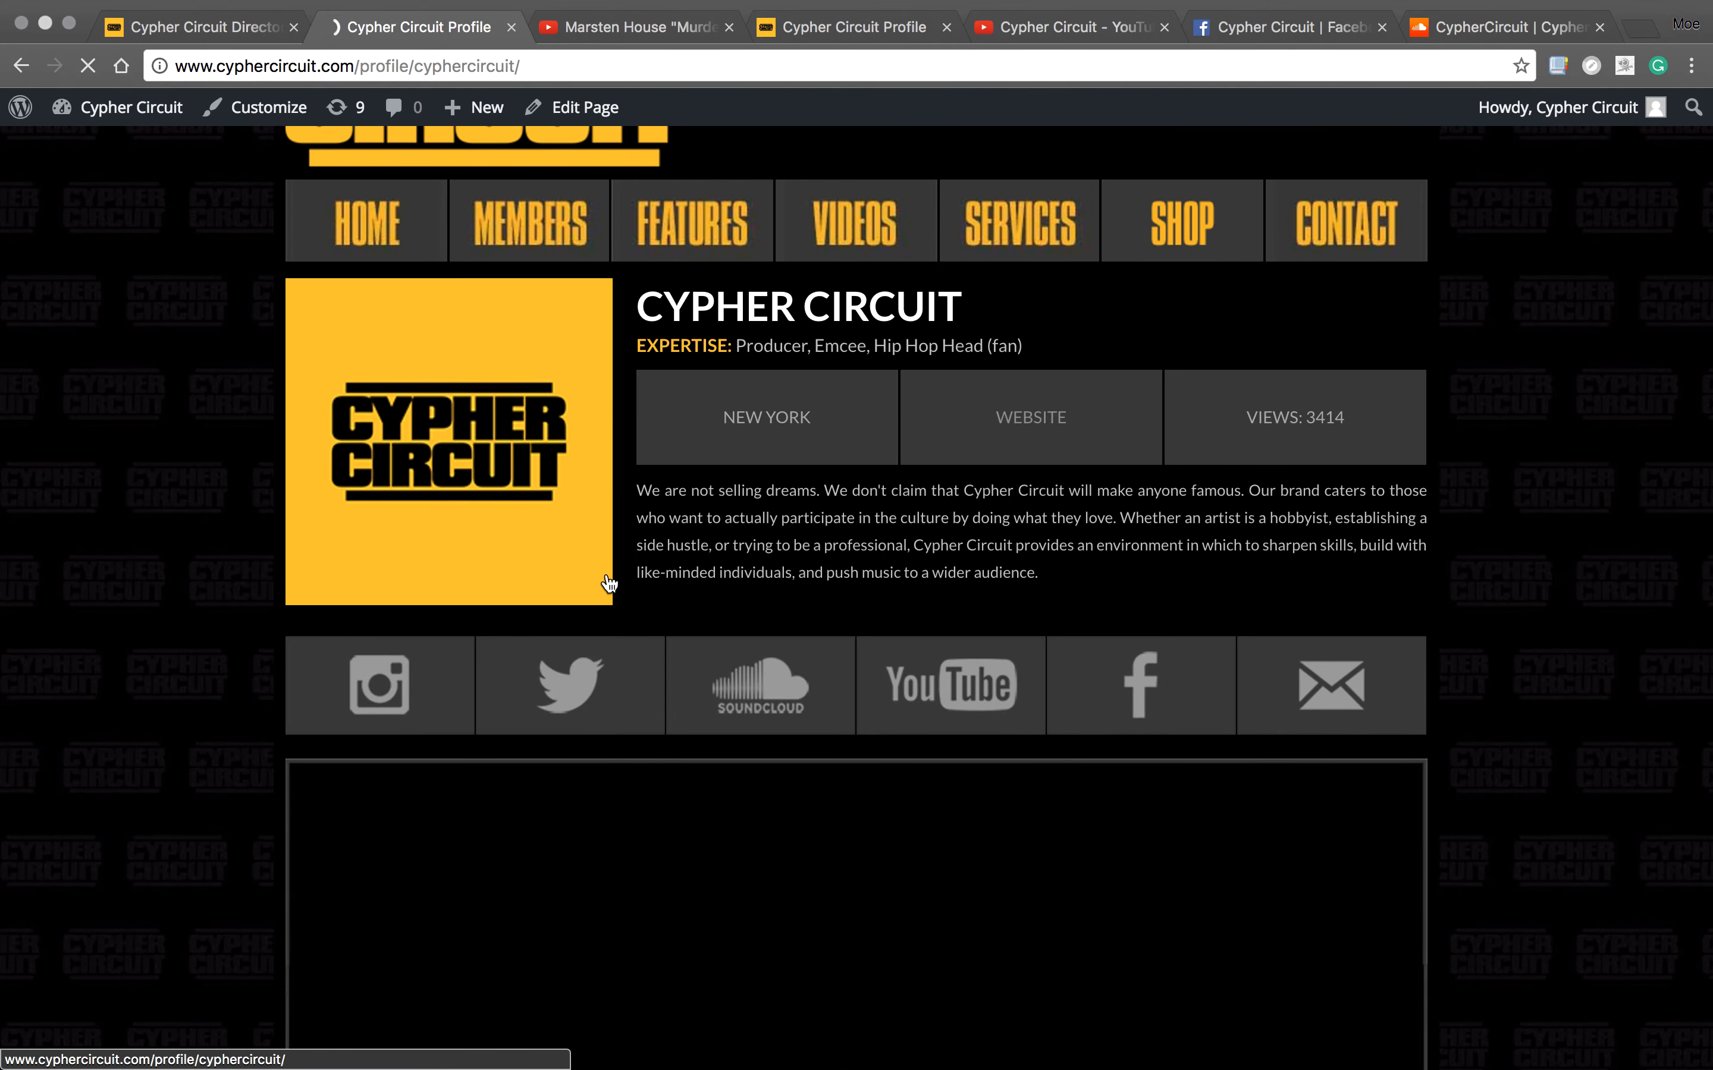
{"action": "scroll", "coordinate": [658, 551], "scroll_direction": "down", "scroll_amount": 5}
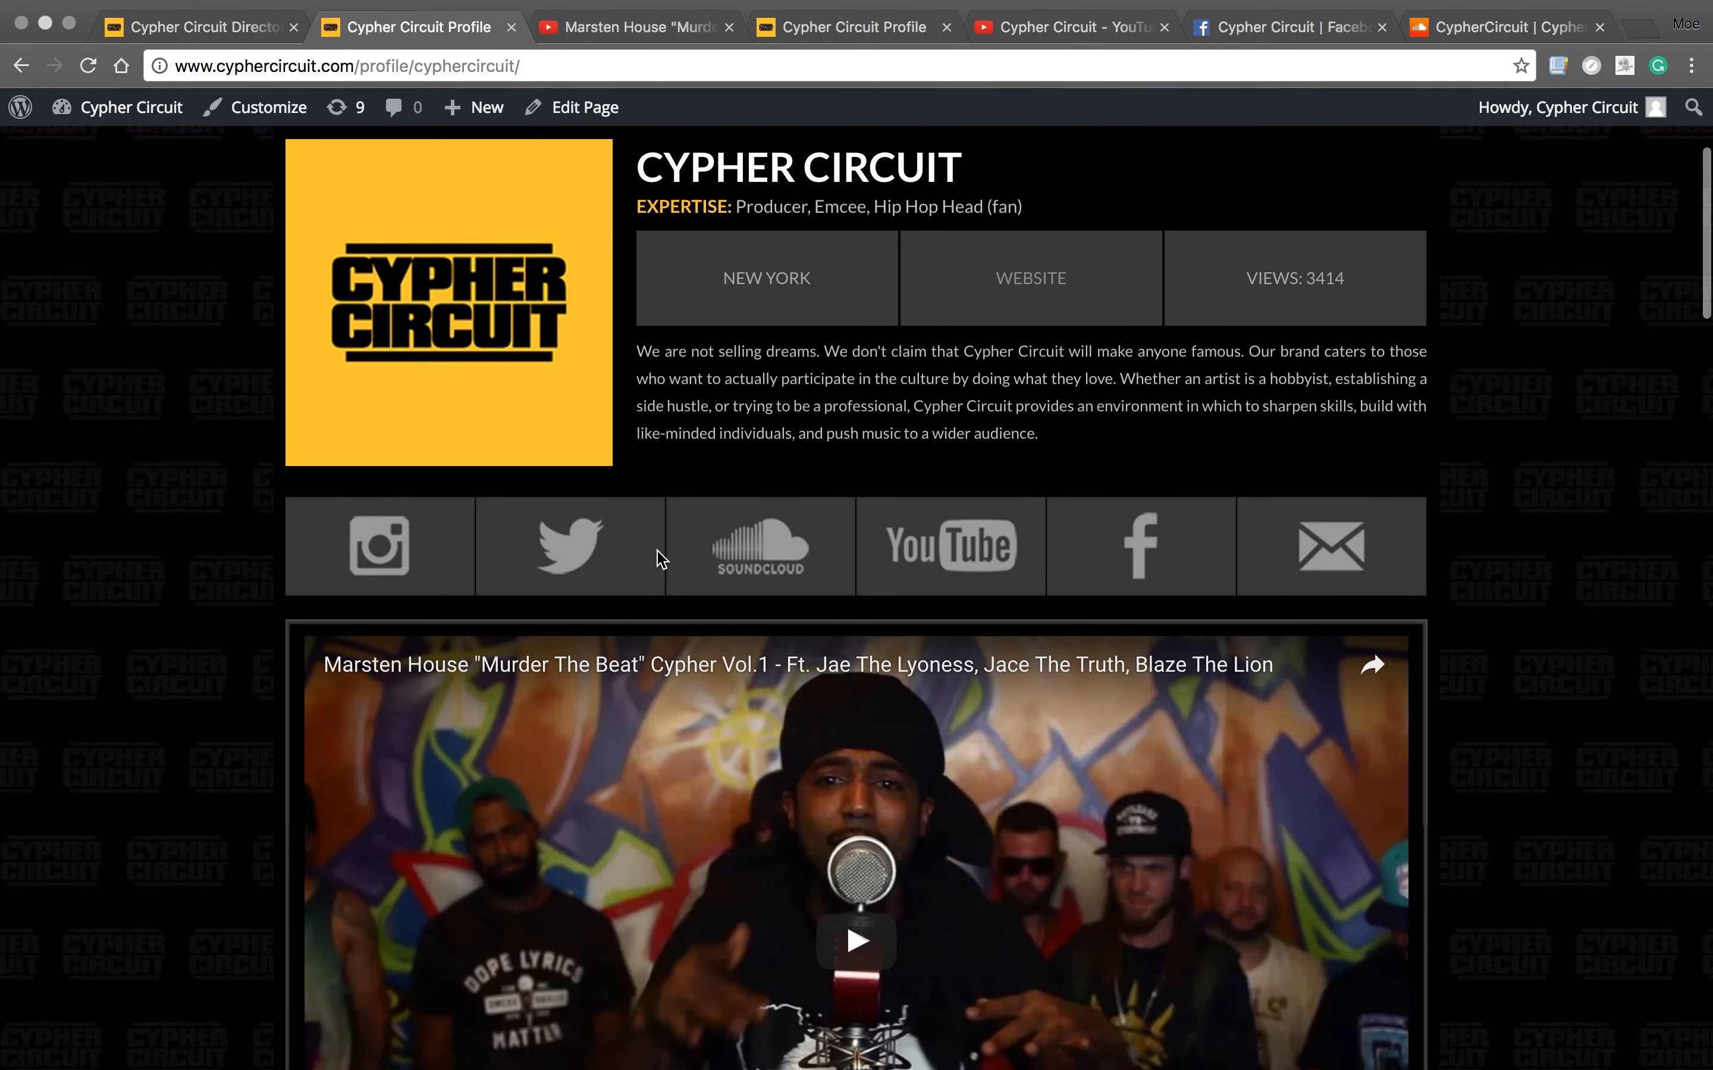
{"action": "scroll", "coordinate": [660, 561], "scroll_direction": "up", "scroll_amount": 4}
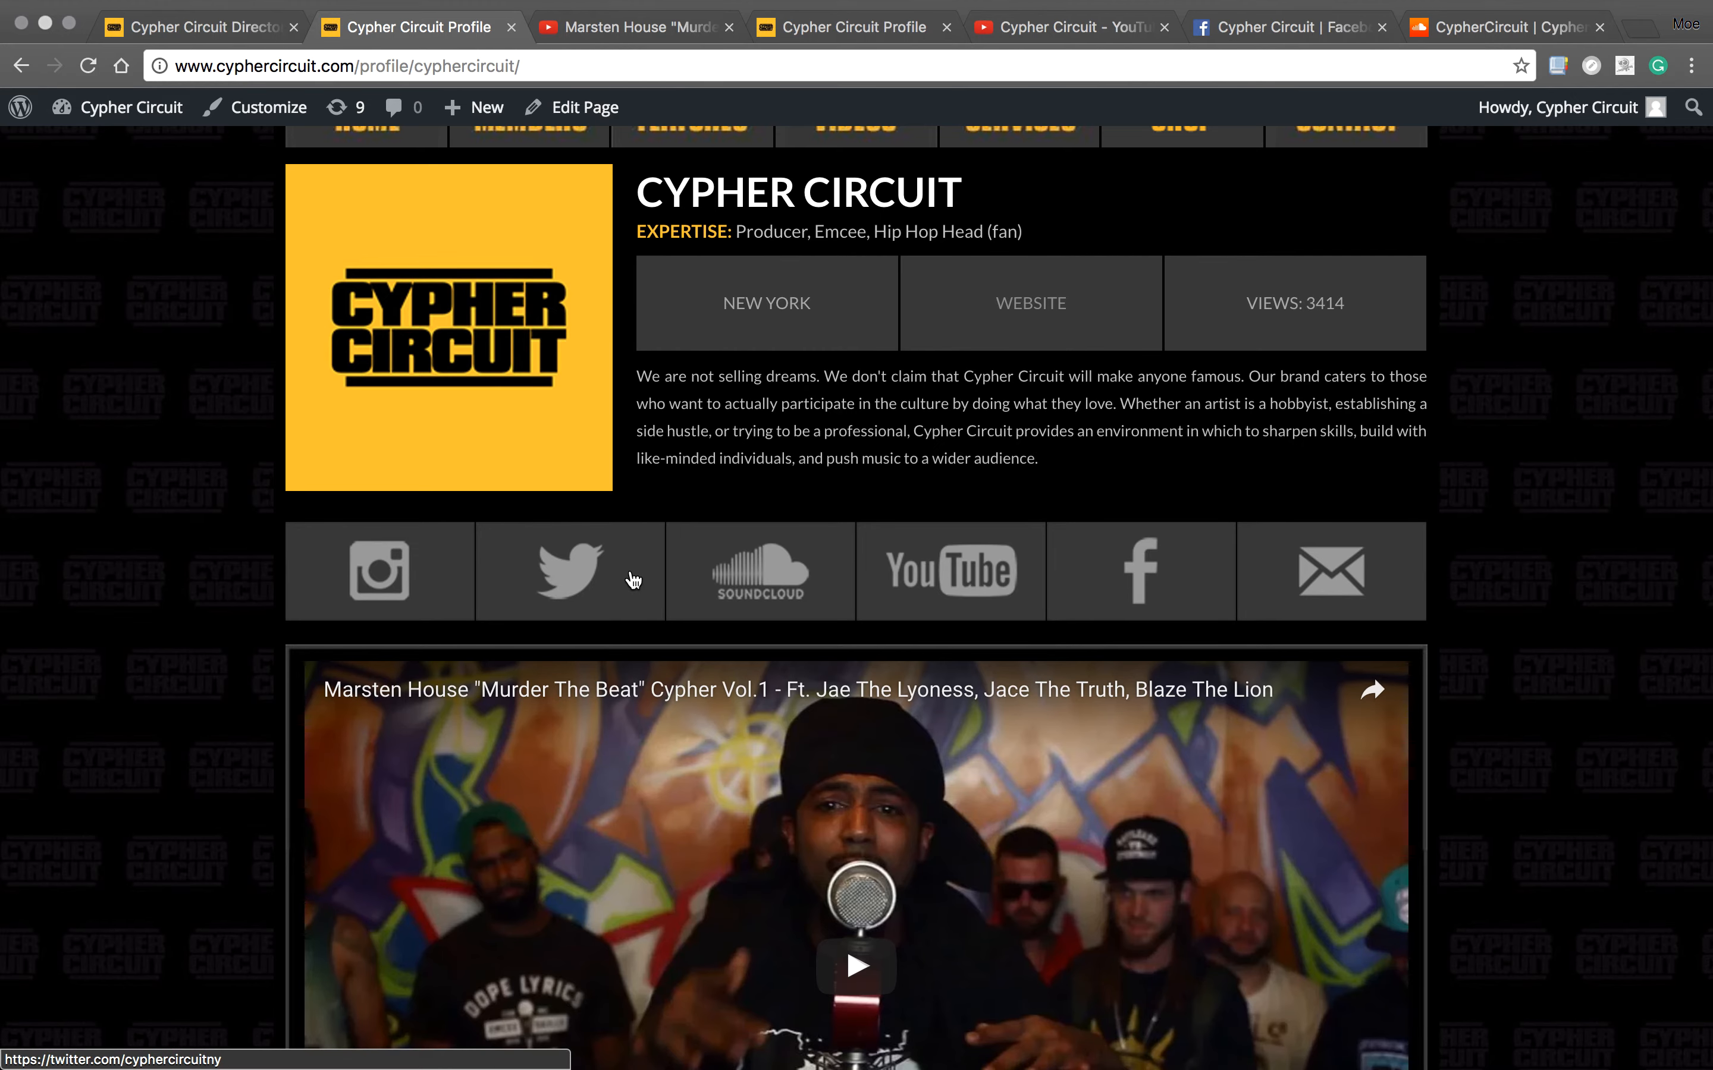
{"action": "scroll", "coordinate": [637, 575], "scroll_direction": "down", "scroll_amount": 4}
{"action": "scroll", "coordinate": [633, 579], "scroll_direction": "down", "scroll_amount": 3}
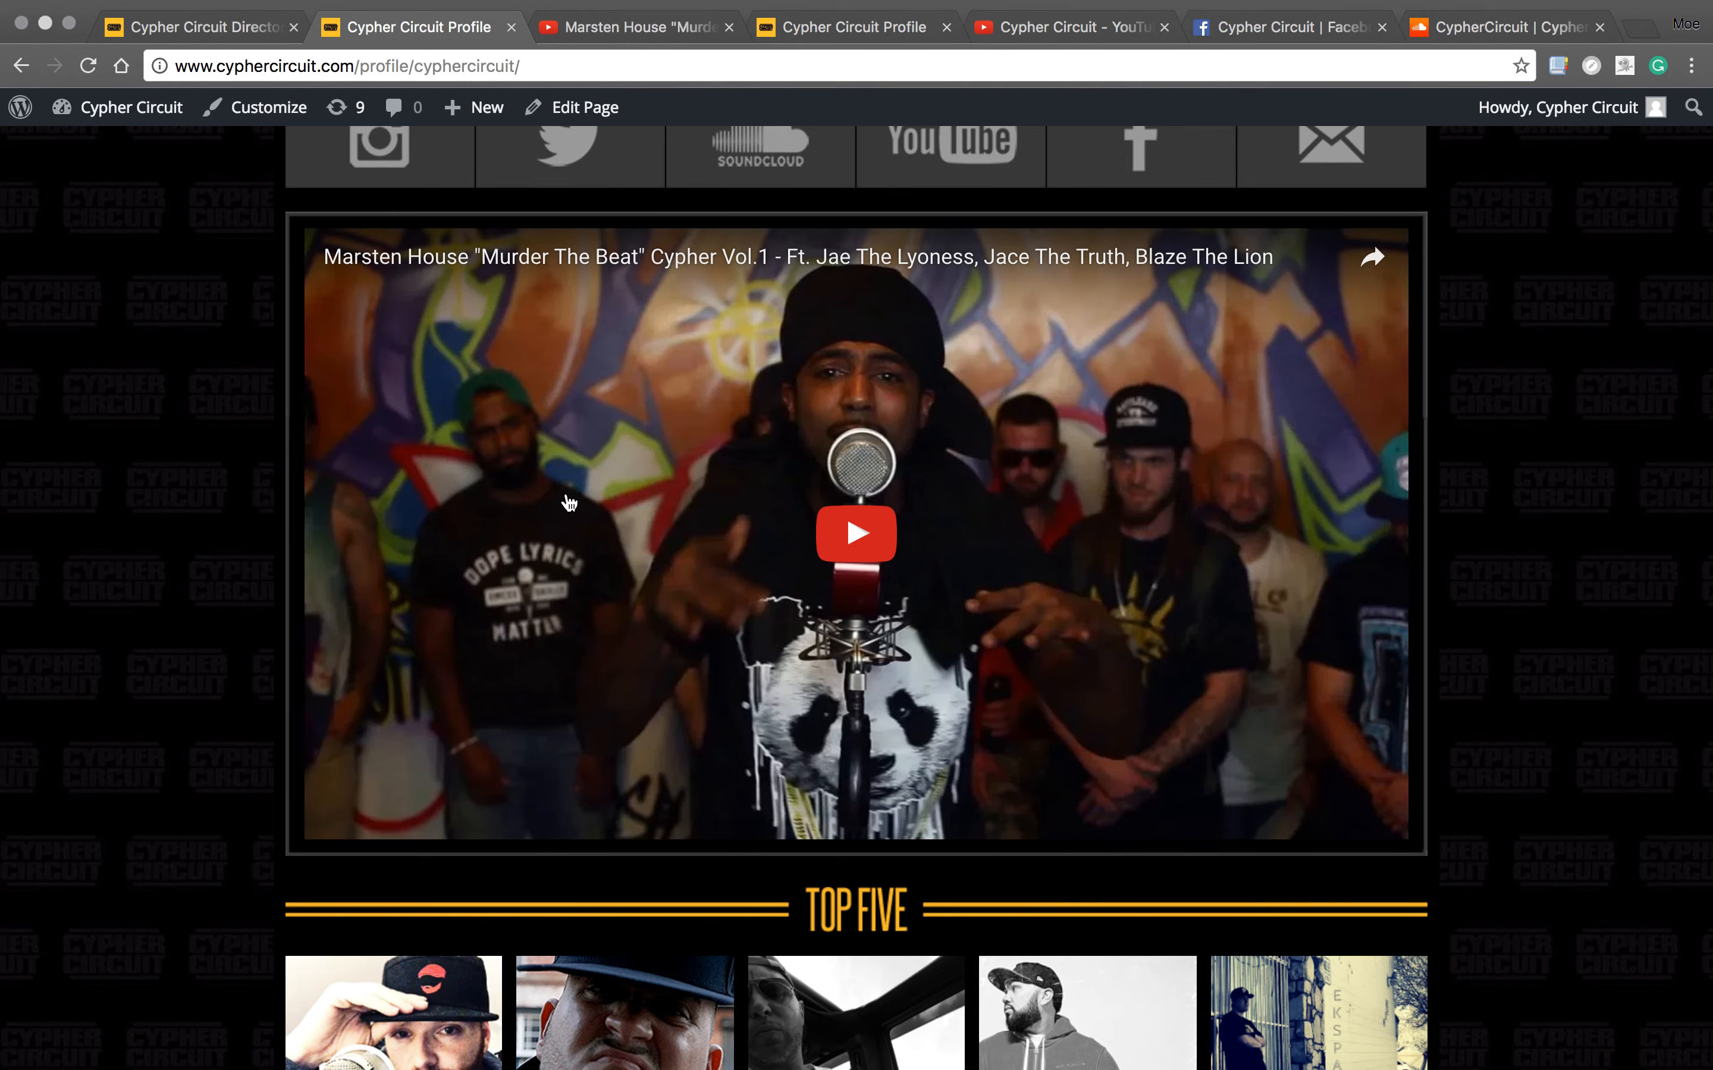
{"action": "scroll", "coordinate": [568, 503], "scroll_direction": "down", "scroll_amount": 6}
{"action": "scroll", "coordinate": [950, 650], "scroll_direction": "down", "scroll_amount": 4}
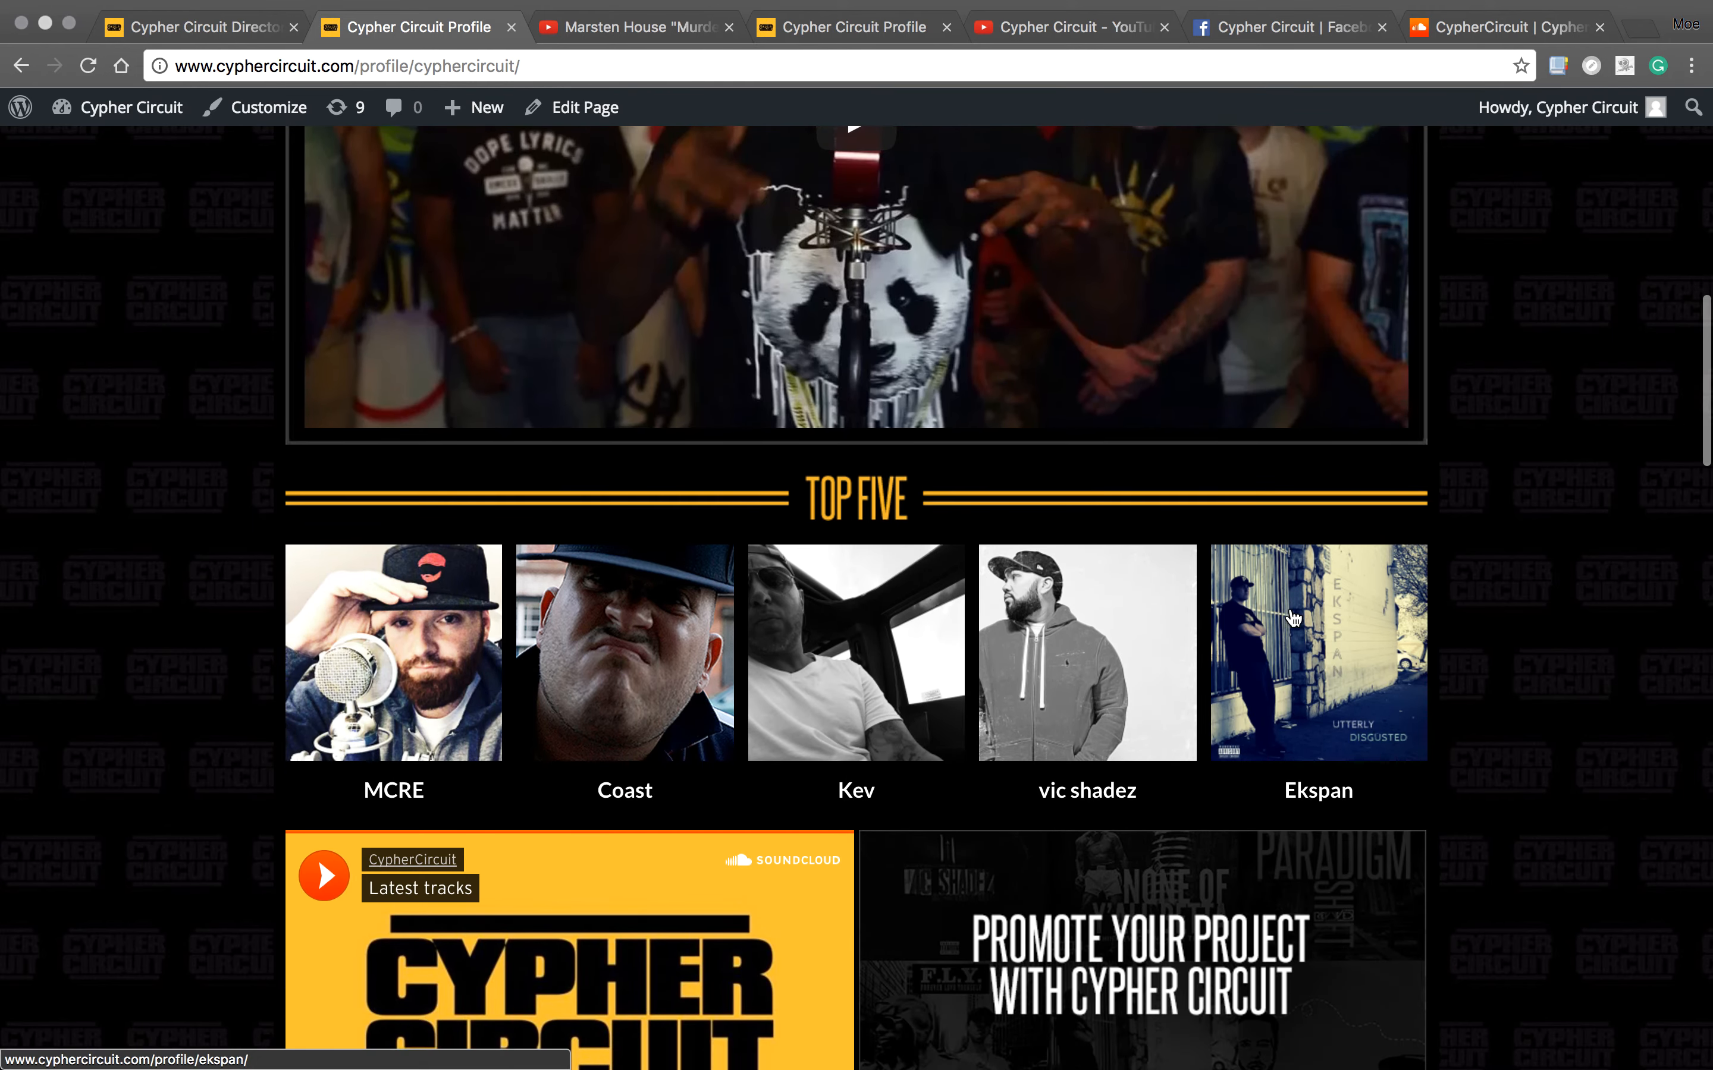
{"action": "scroll", "coordinate": [558, 657], "scroll_direction": "down", "scroll_amount": 2}
{"action": "scroll", "coordinate": [558, 657], "scroll_direction": "down", "scroll_amount": 1}
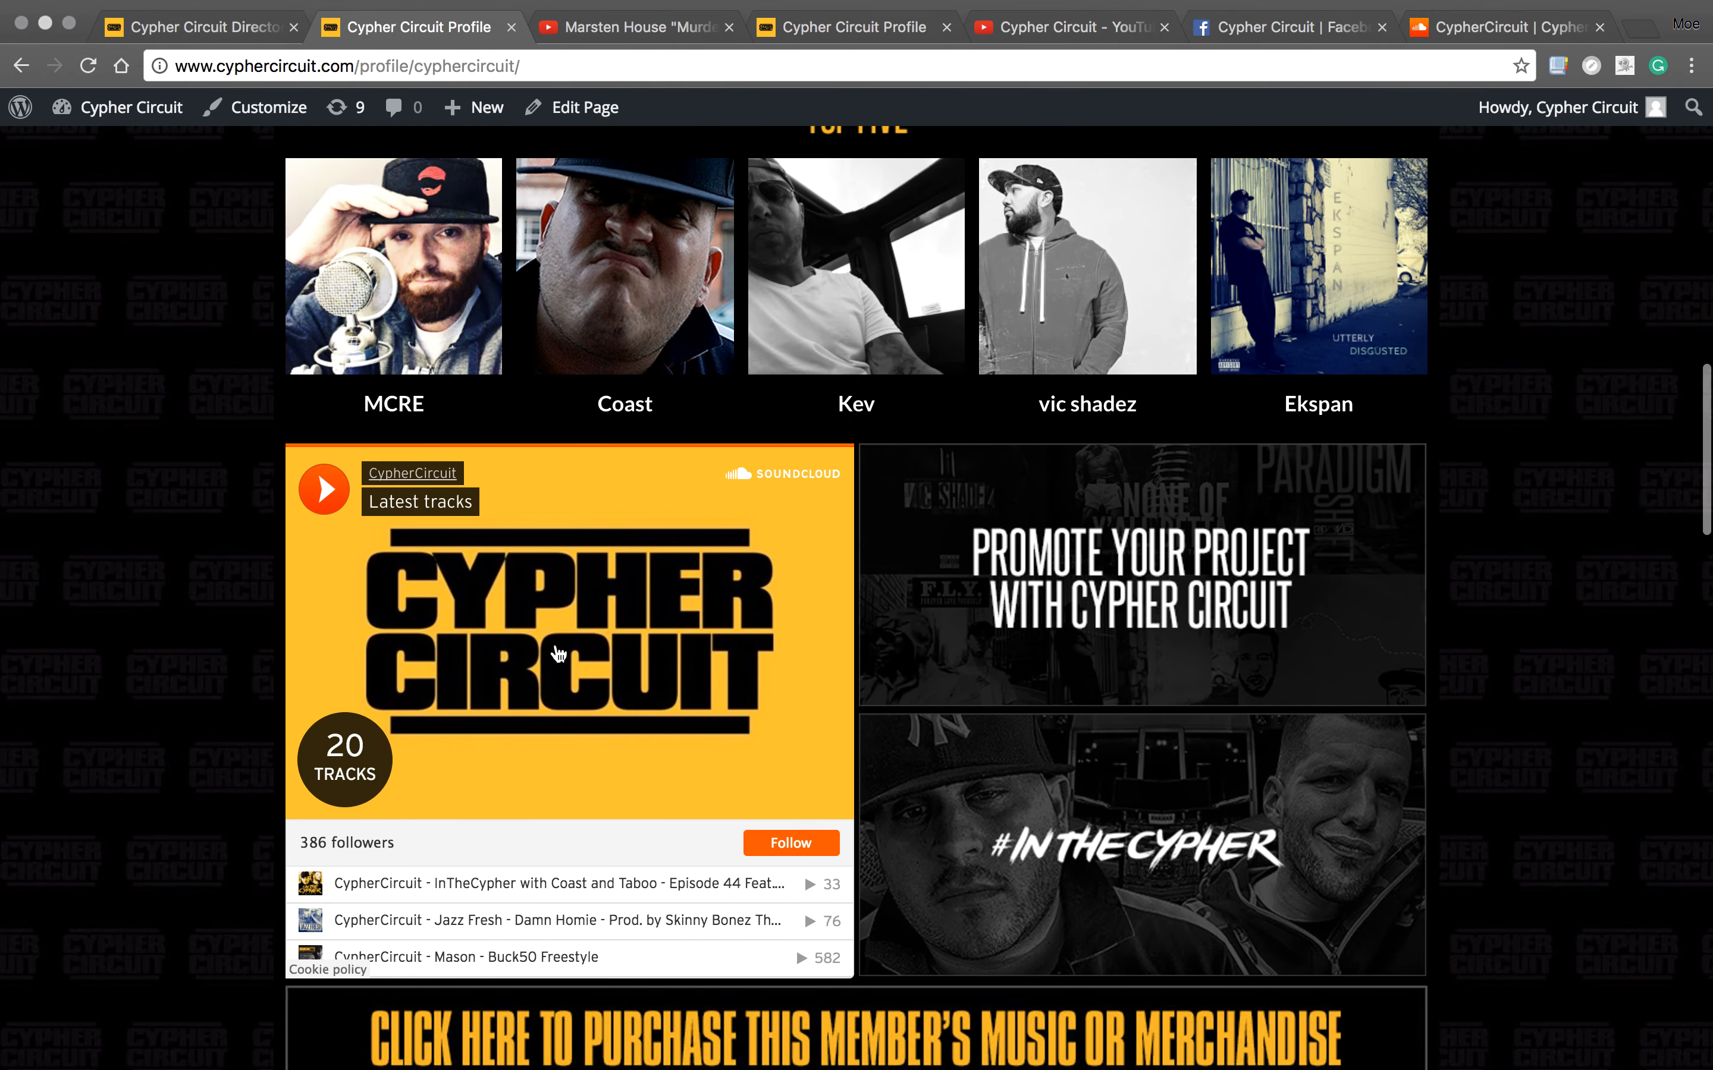
{"action": "scroll", "coordinate": [418, 585], "scroll_direction": "down", "scroll_amount": 3}
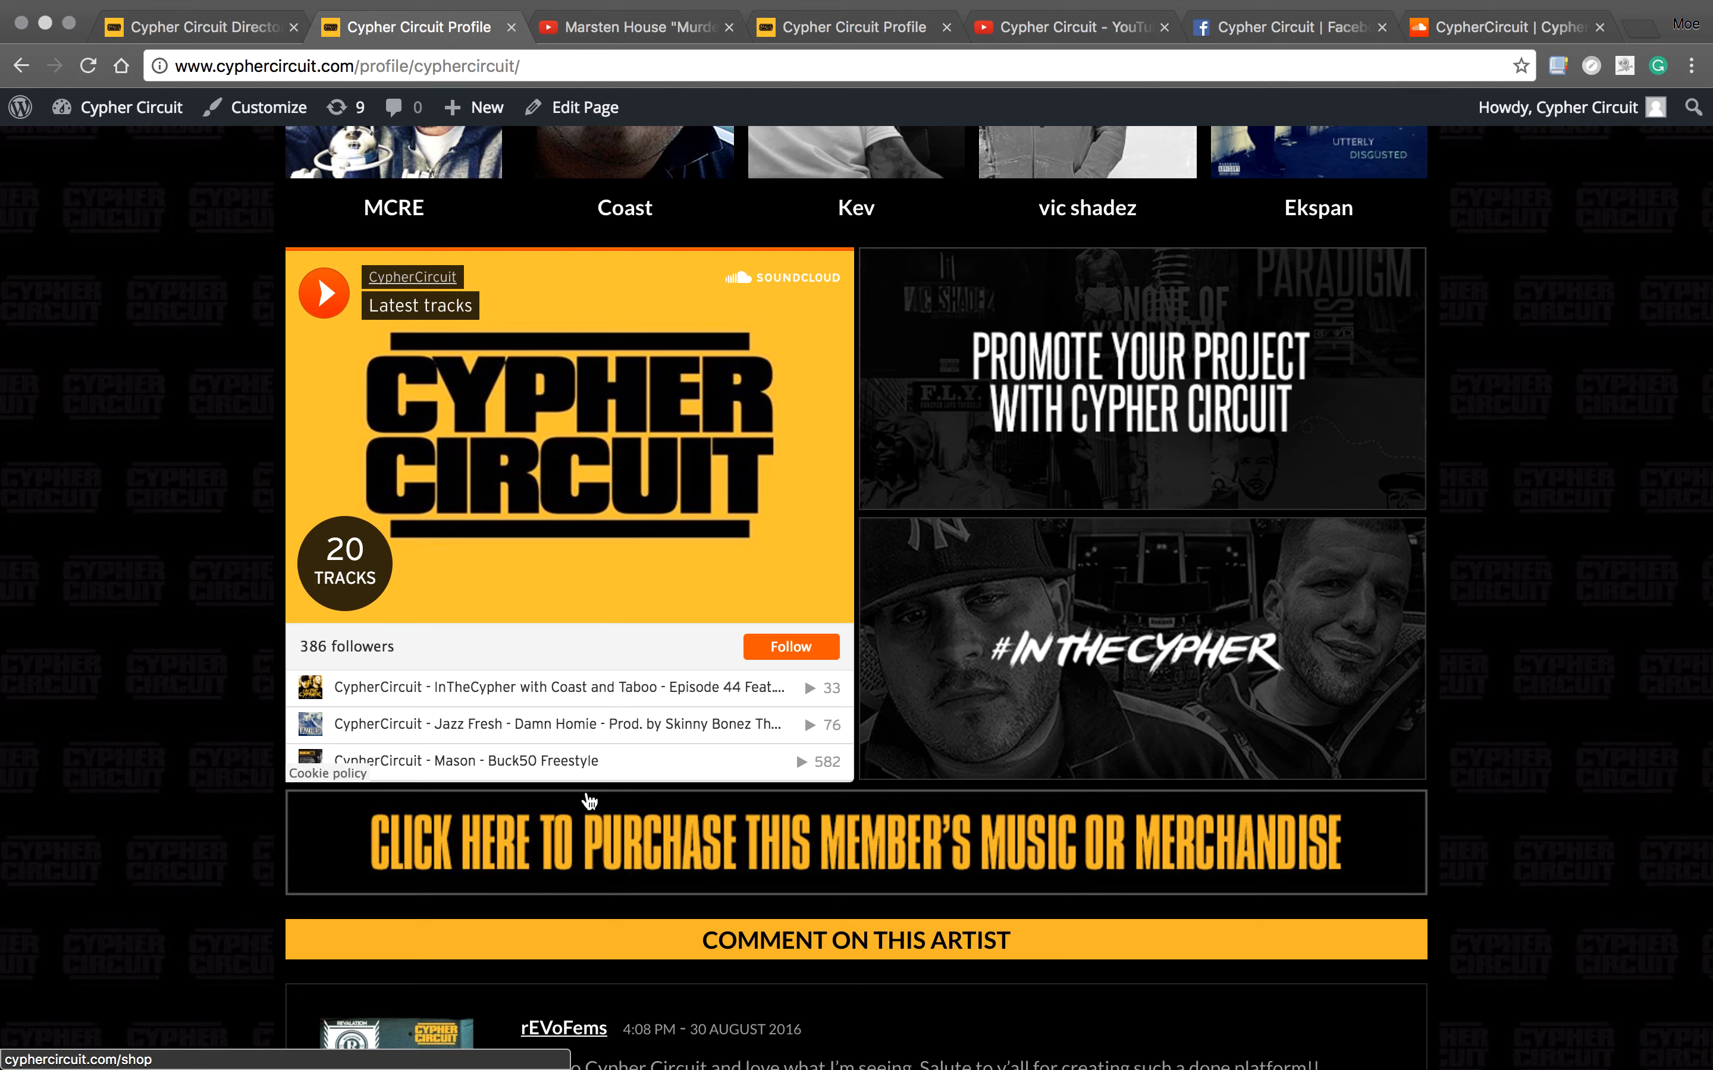
{"action": "scroll", "coordinate": [807, 535], "scroll_direction": "up", "scroll_amount": 15}
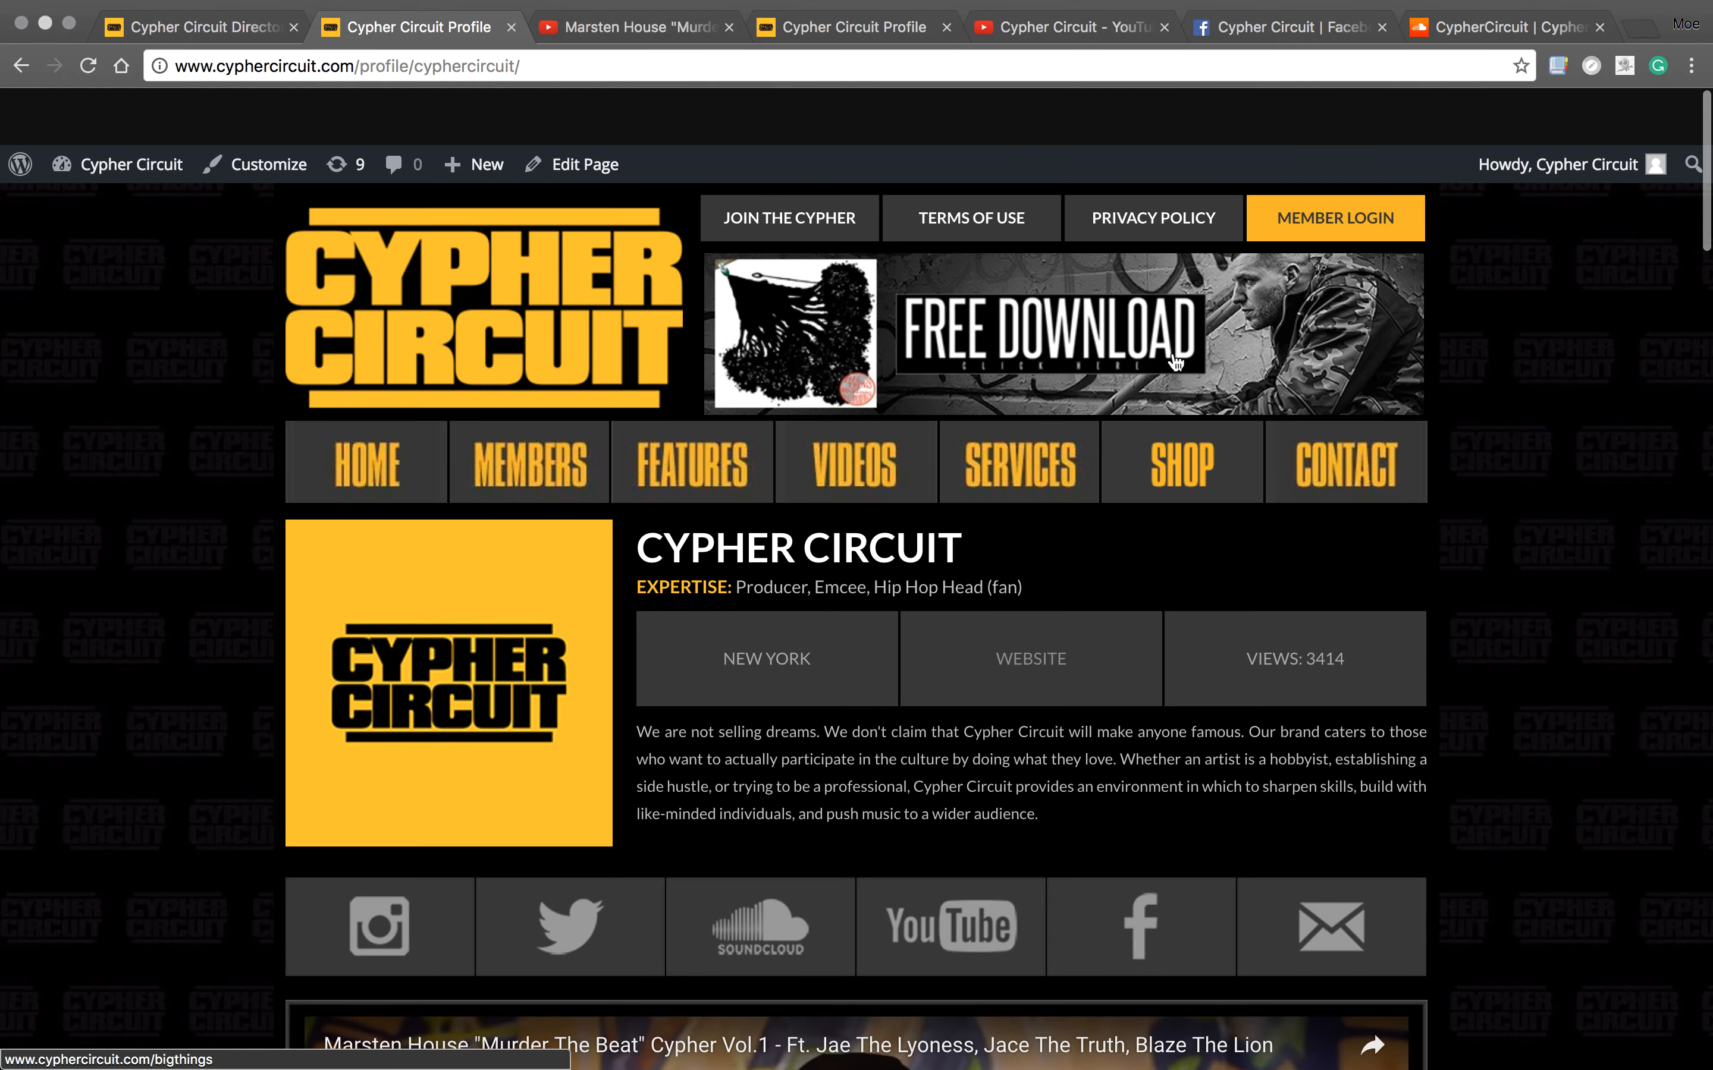
- Return to the member account page and look over the profile details and social media links
{"action": "left_click", "coordinate": [1319, 177]}
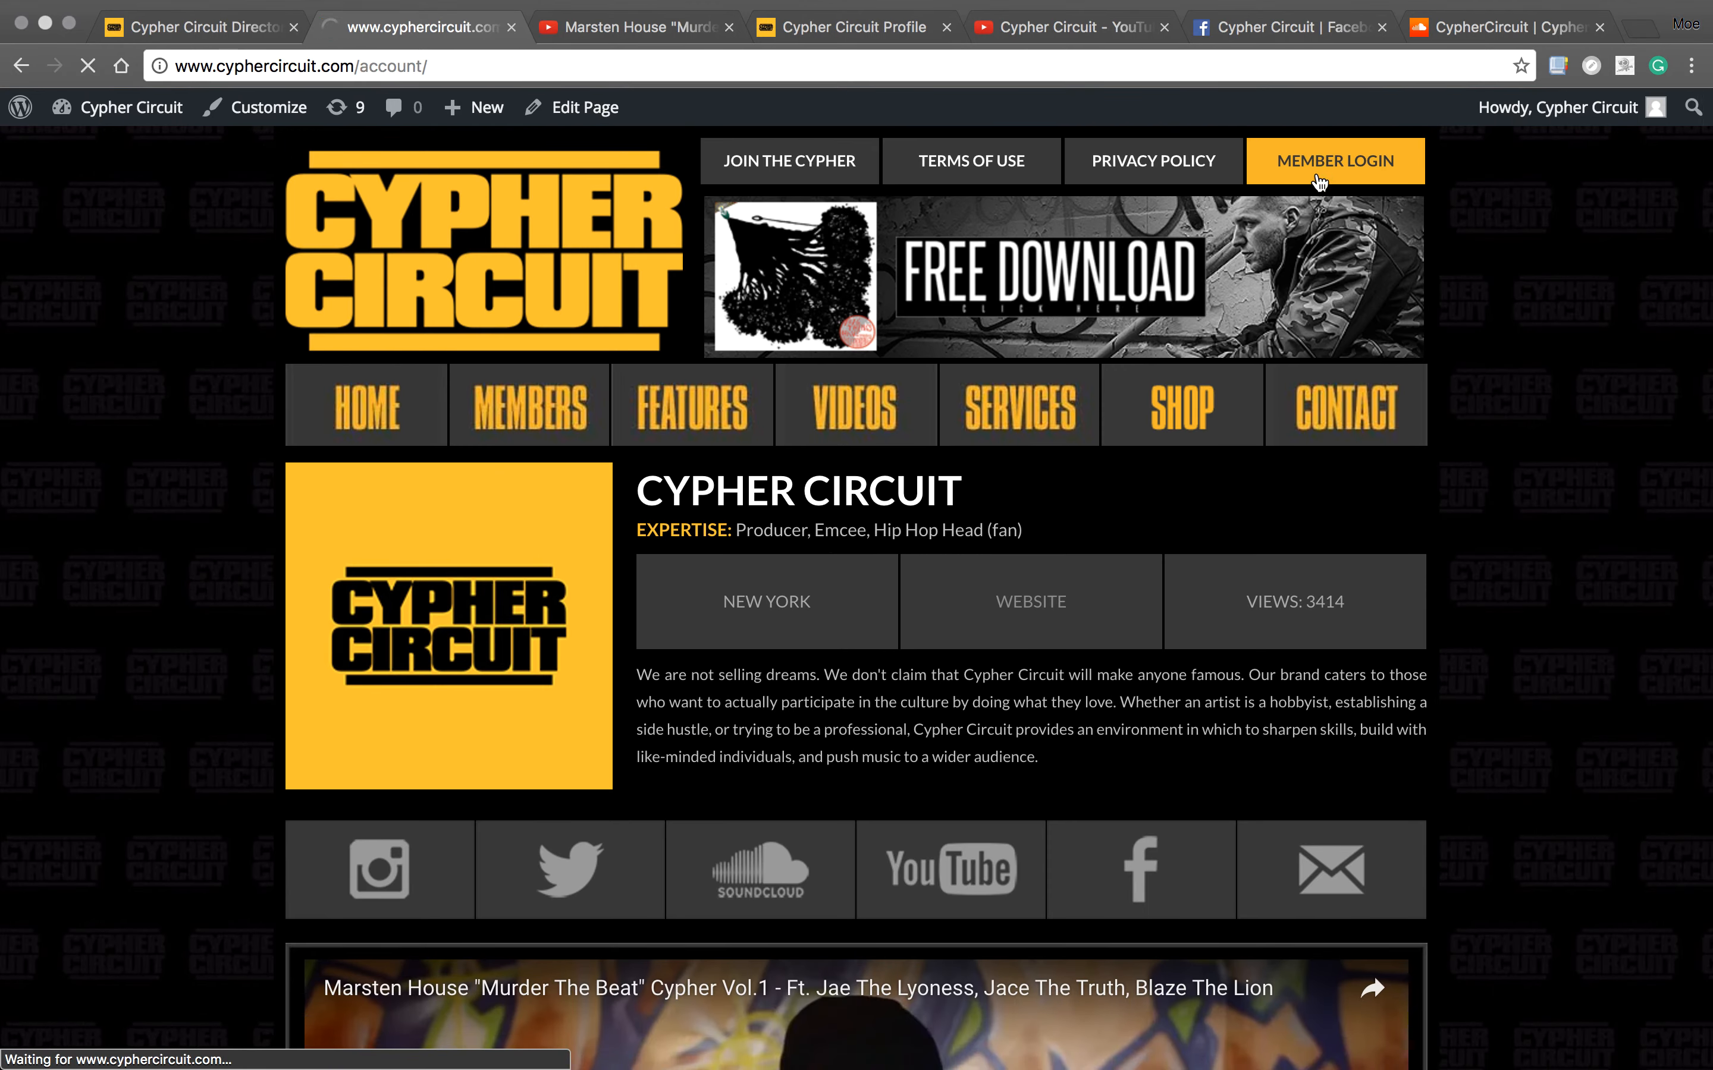
{"action": "scroll", "coordinate": [1140, 549], "scroll_direction": "down", "scroll_amount": 3}
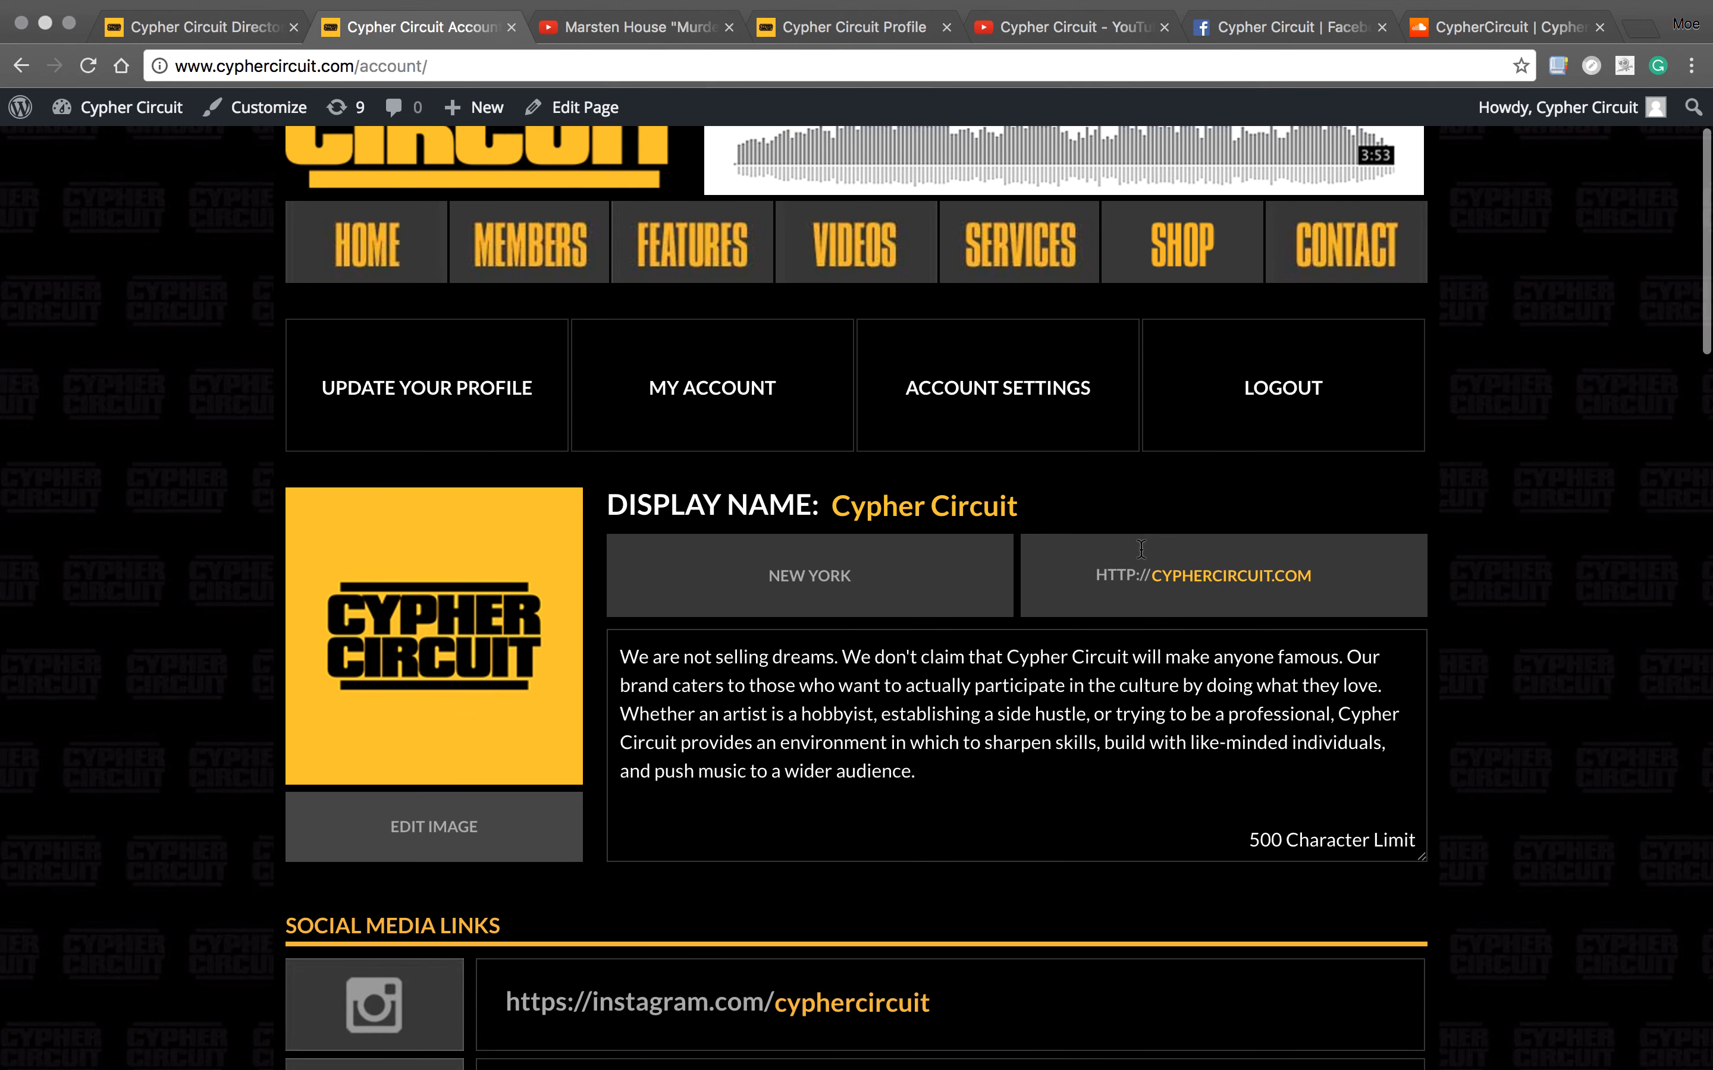
{"action": "scroll", "coordinate": [1140, 549], "scroll_direction": "down", "scroll_amount": 3}
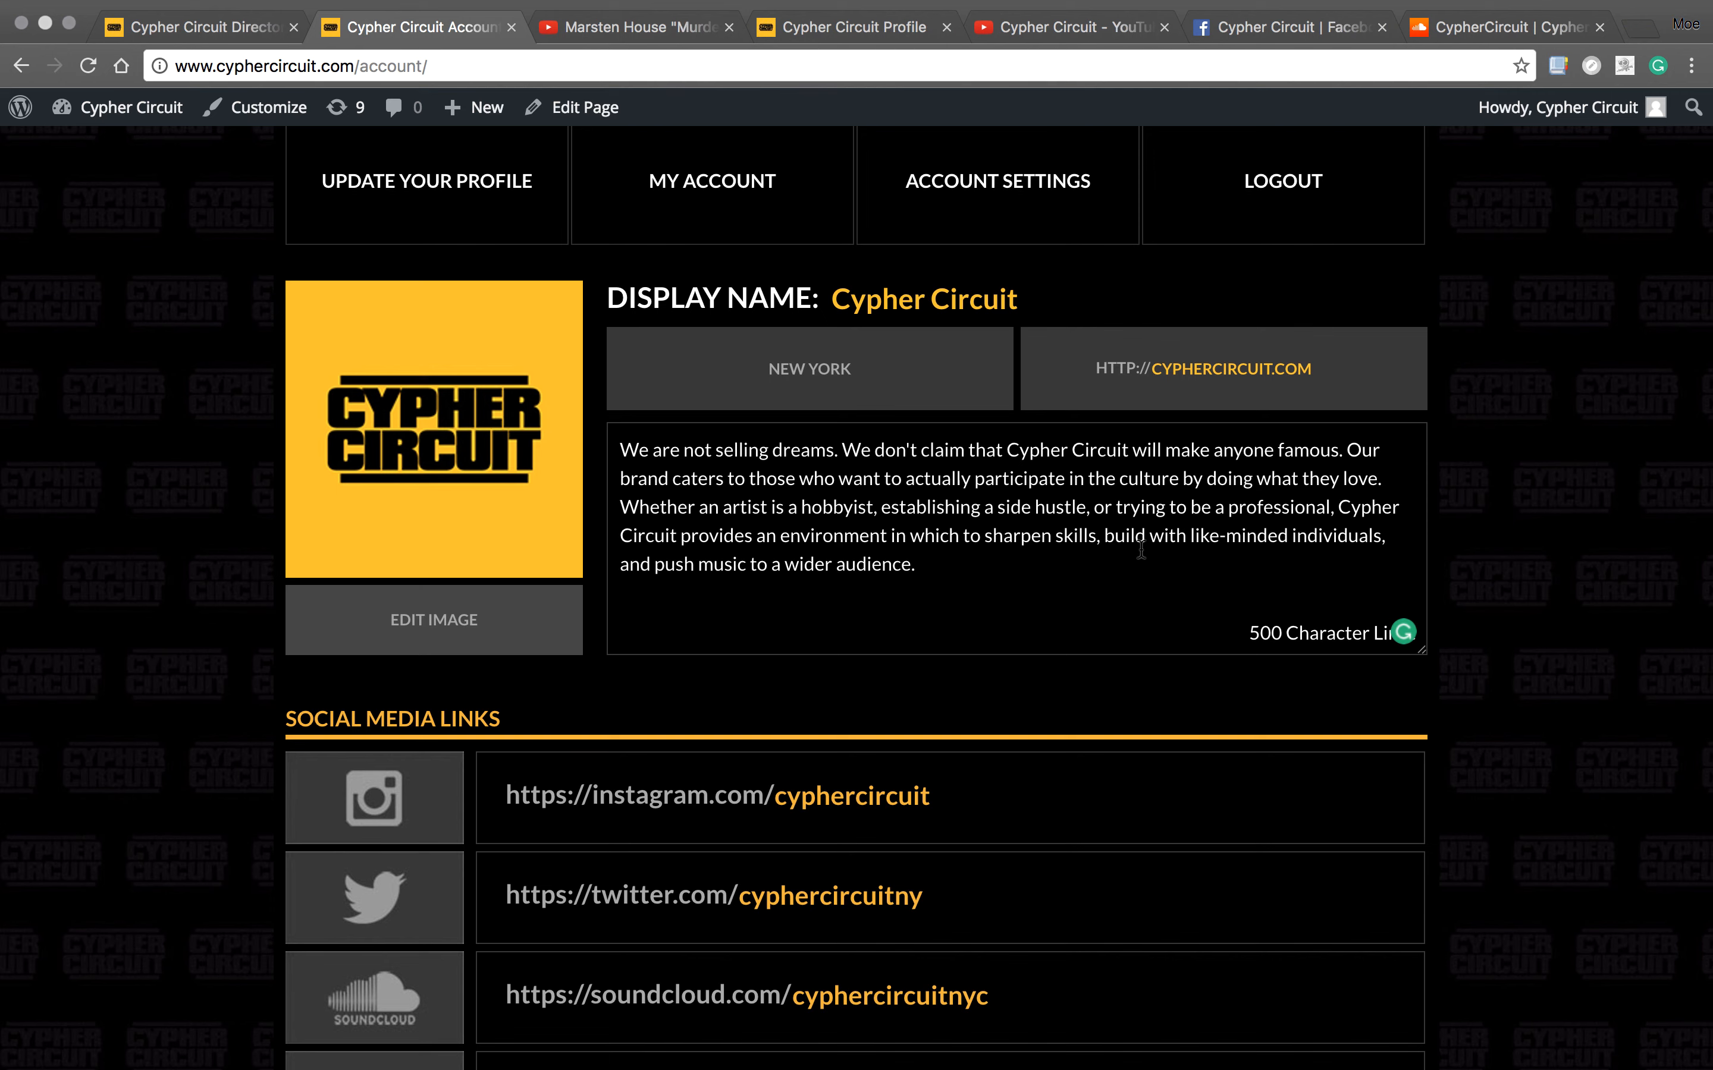
{"action": "scroll", "coordinate": [1141, 549], "scroll_direction": "up", "scroll_amount": 5}
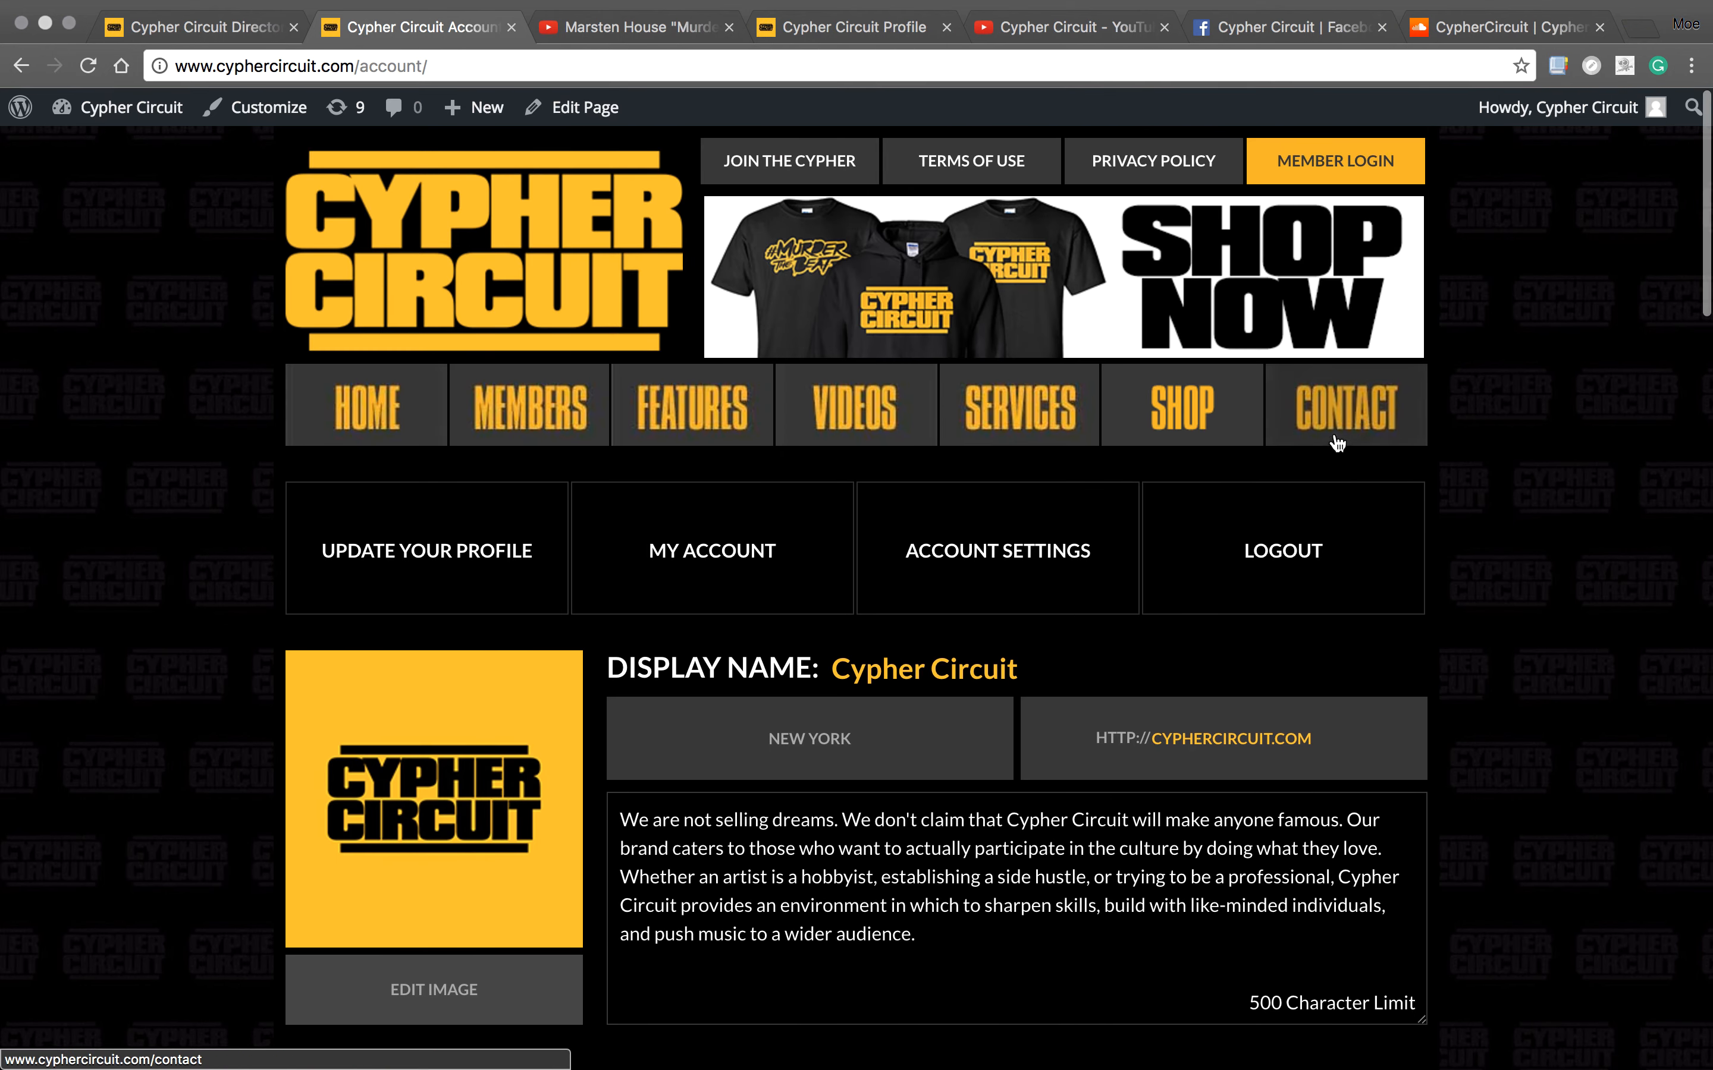
- Open the site's contact page and look over the contact form
{"action": "left_click", "coordinate": [1348, 421]}
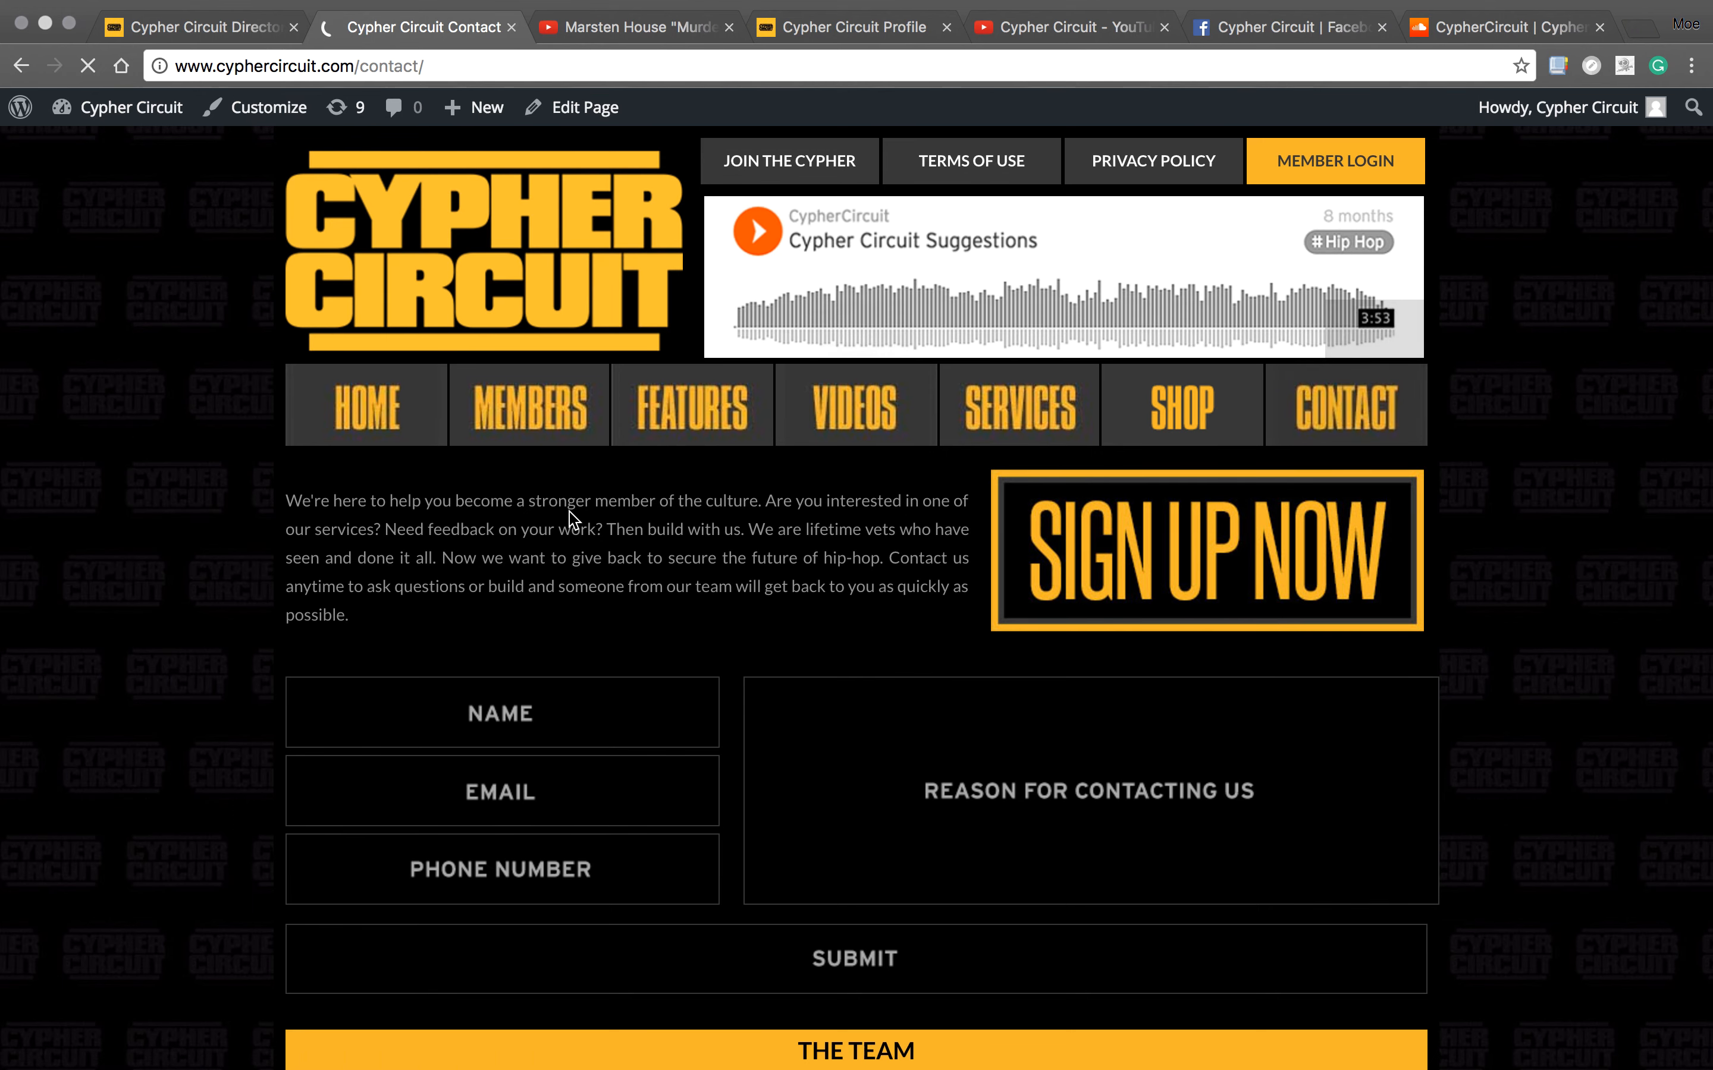
{"action": "scroll", "coordinate": [570, 512], "scroll_direction": "down", "scroll_amount": 1}
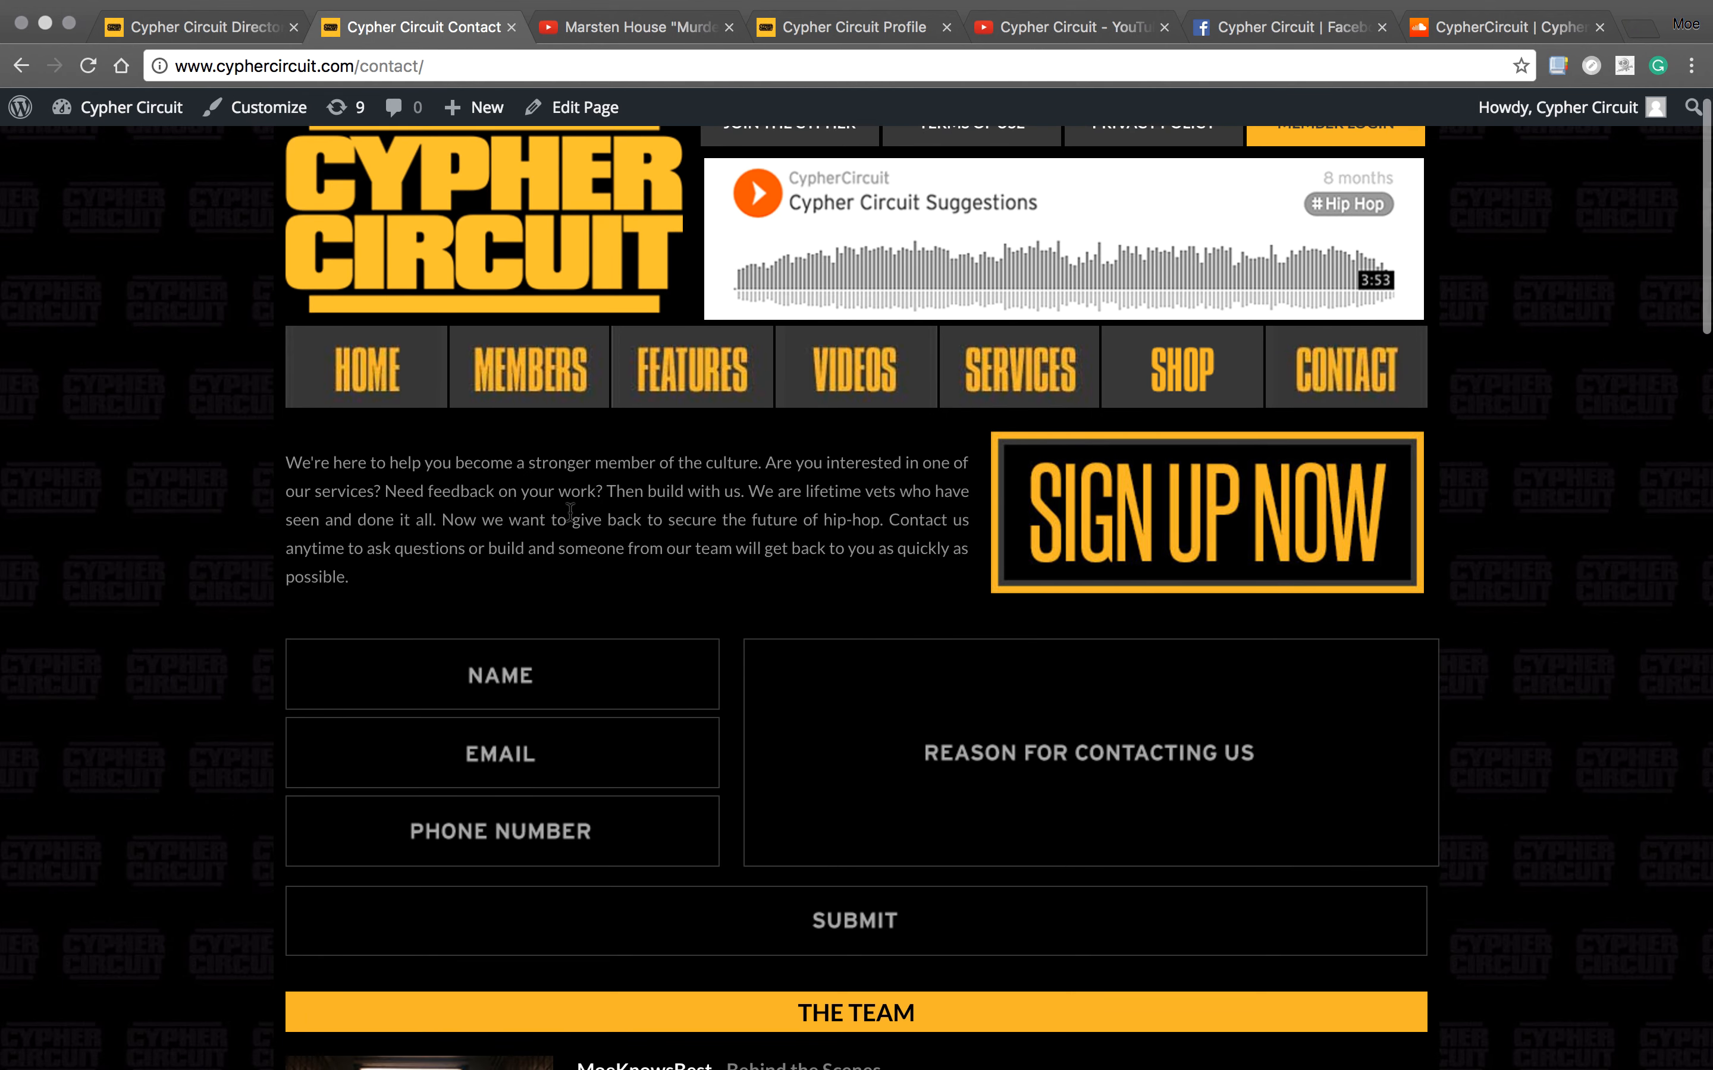